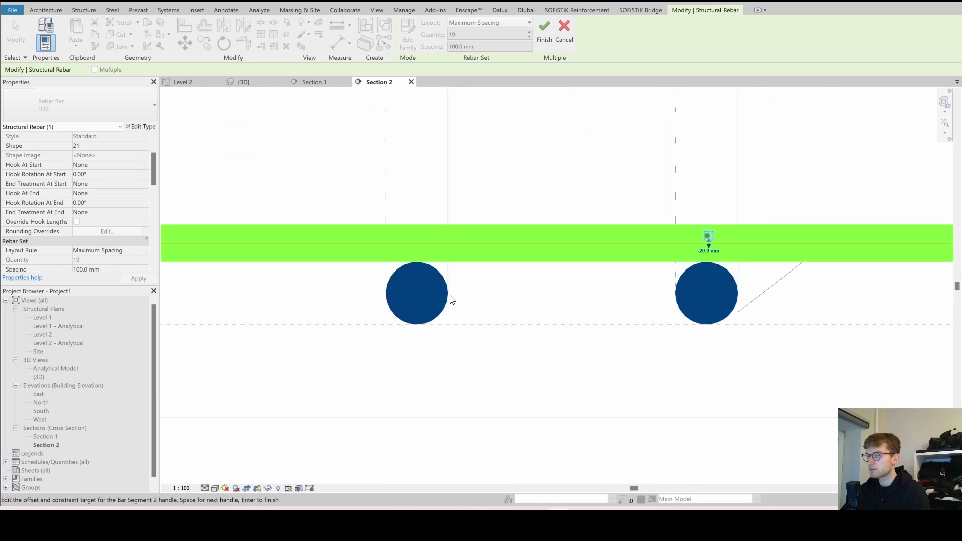
scroll(429, 292, down, 8)
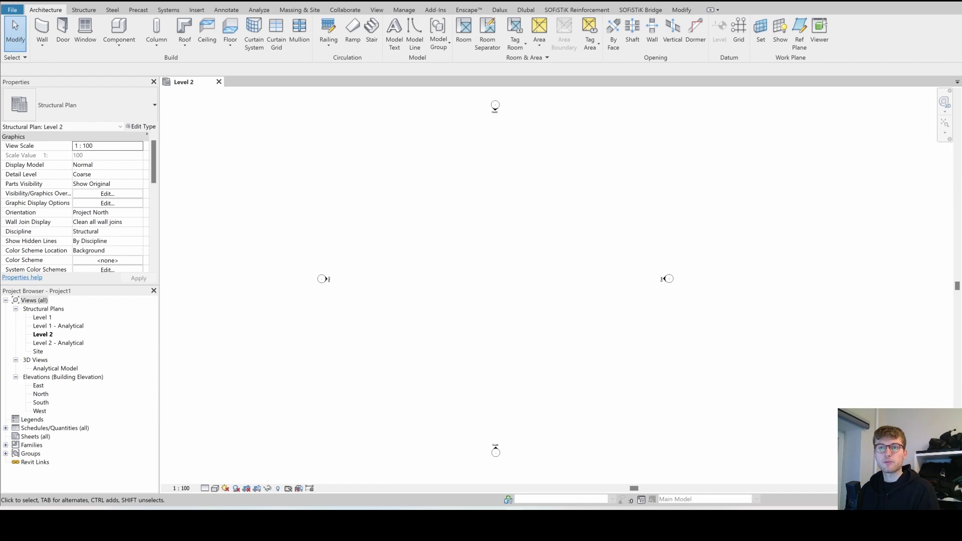
Switch to the browser and examine the section and plan of the reinforced column foundation reference drawing.
drag(0, 213, 277, 1)
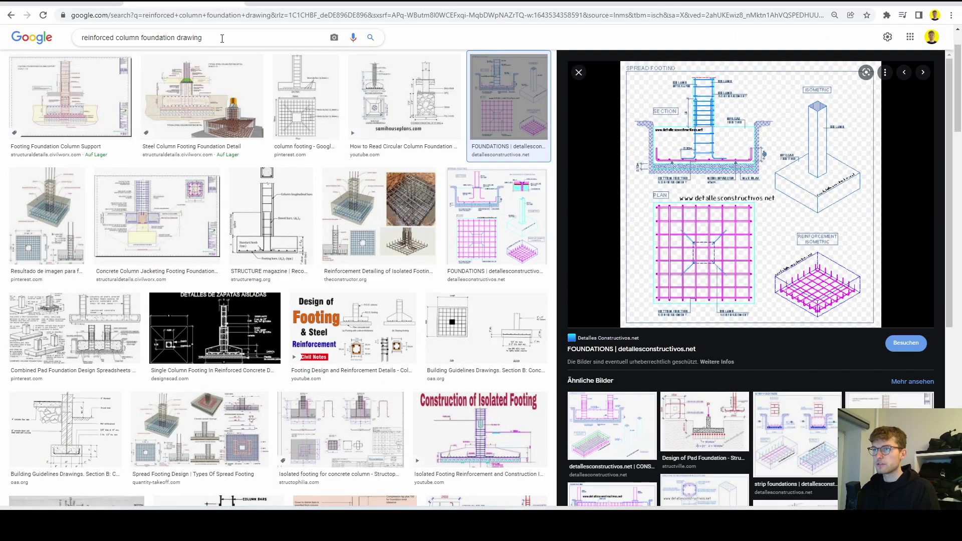
drag(222, 39, 98, 40)
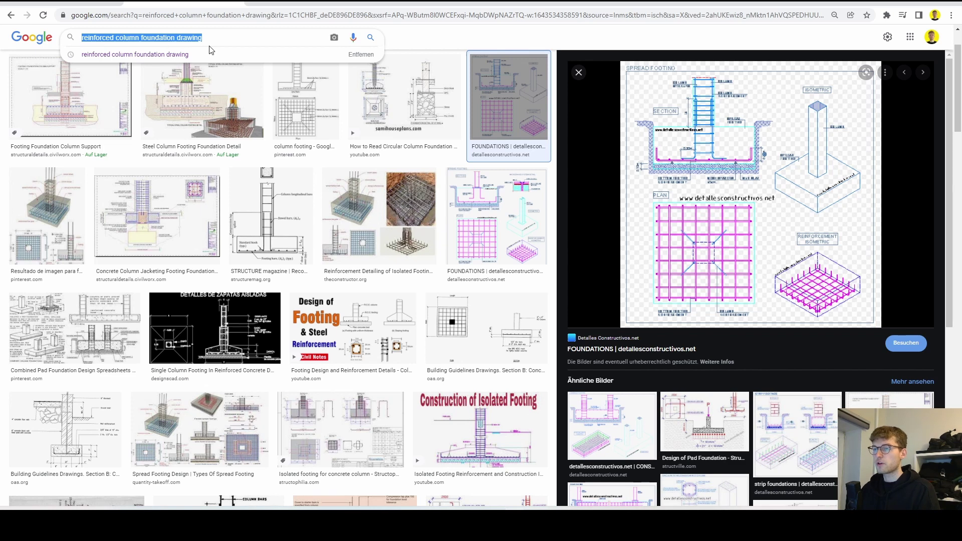
click(223, 38)
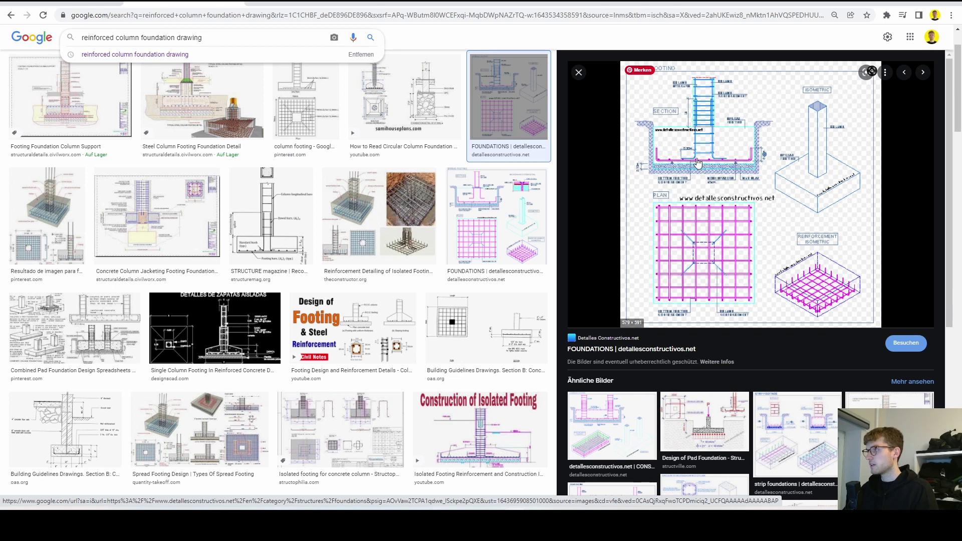
click(900, 4)
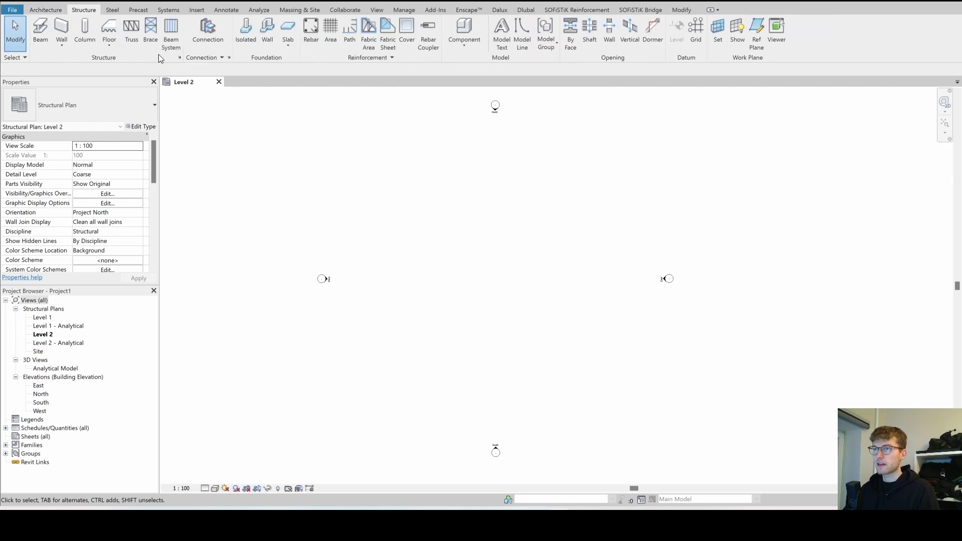
Place a vertical structural column near the centre of the Level 2 plan and change its type to Concrete-Rectangular-Column 450 x 600mm.
click(85, 46)
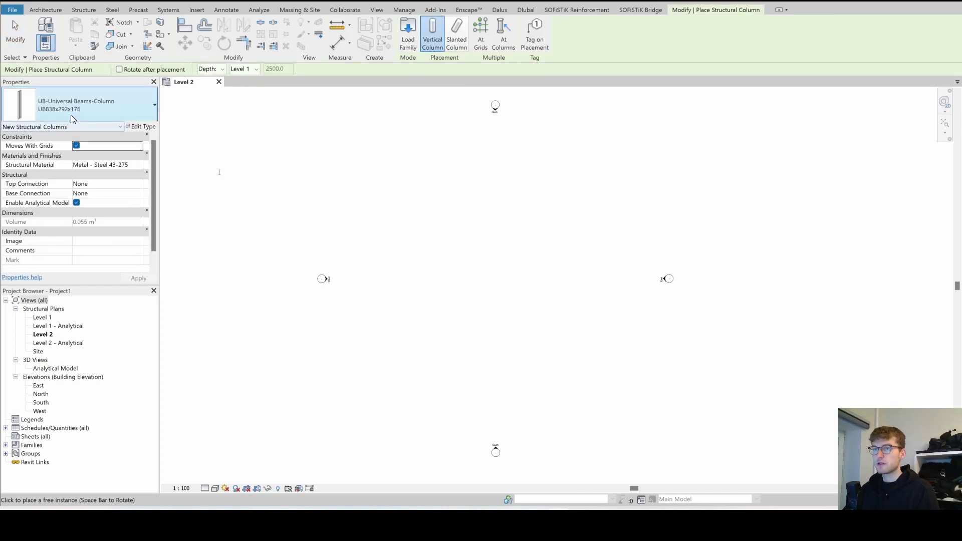
click(486, 258)
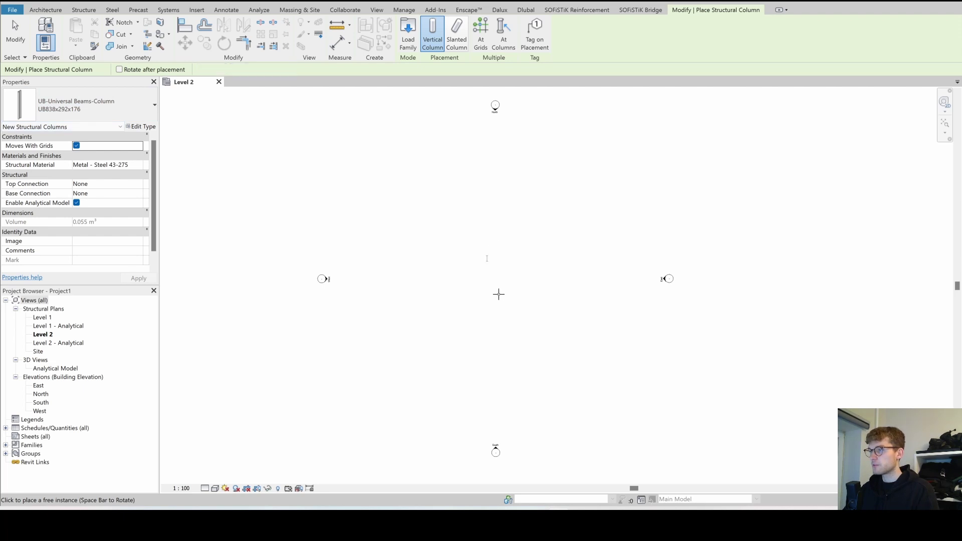
key(Escape)
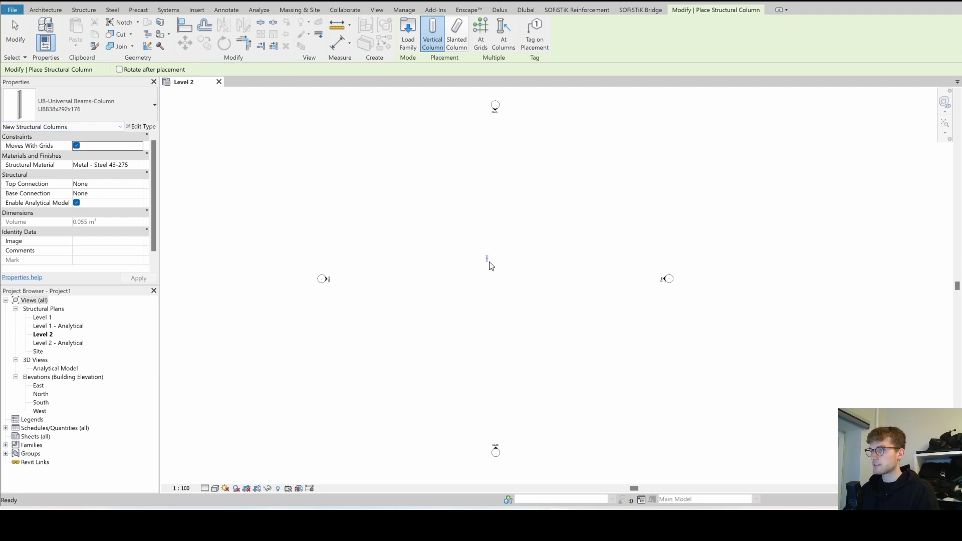
click(487, 260)
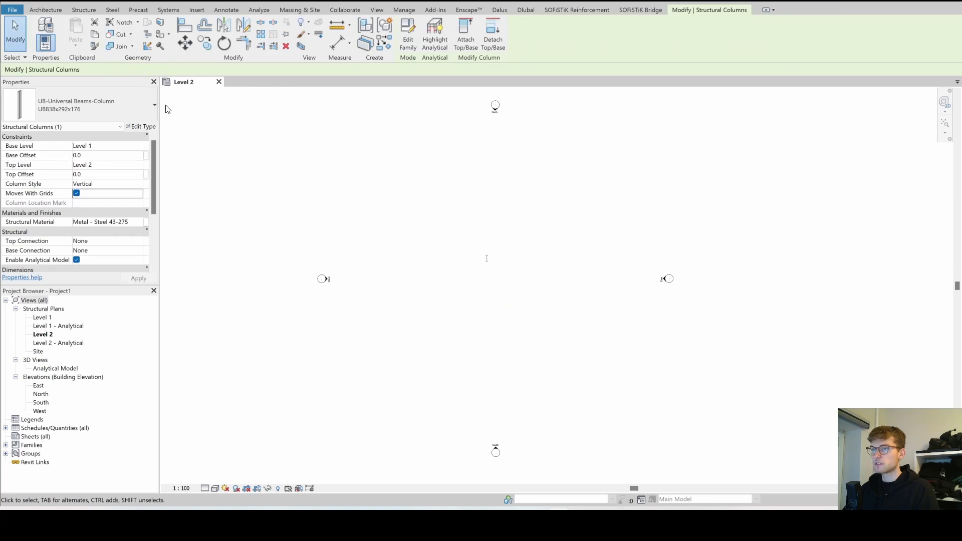
click(123, 104)
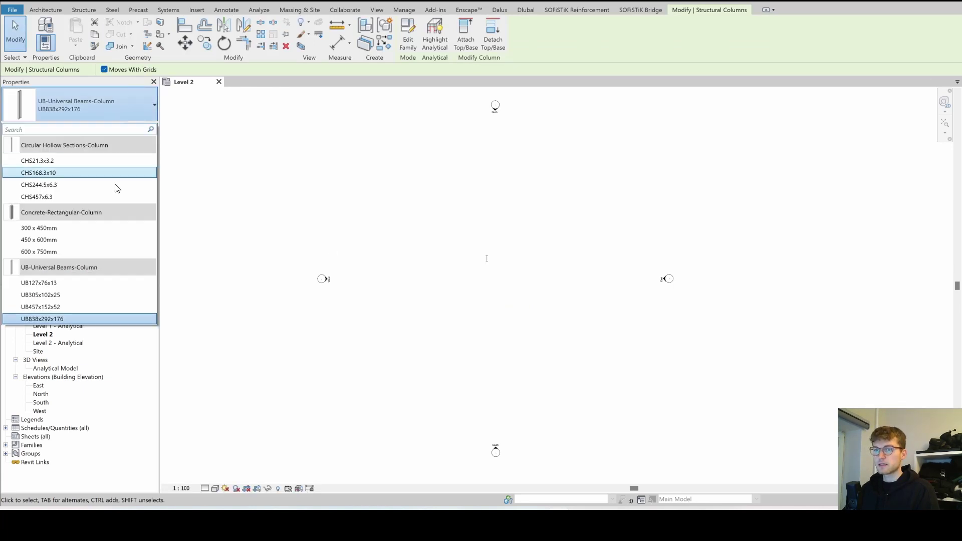
click(90, 240)
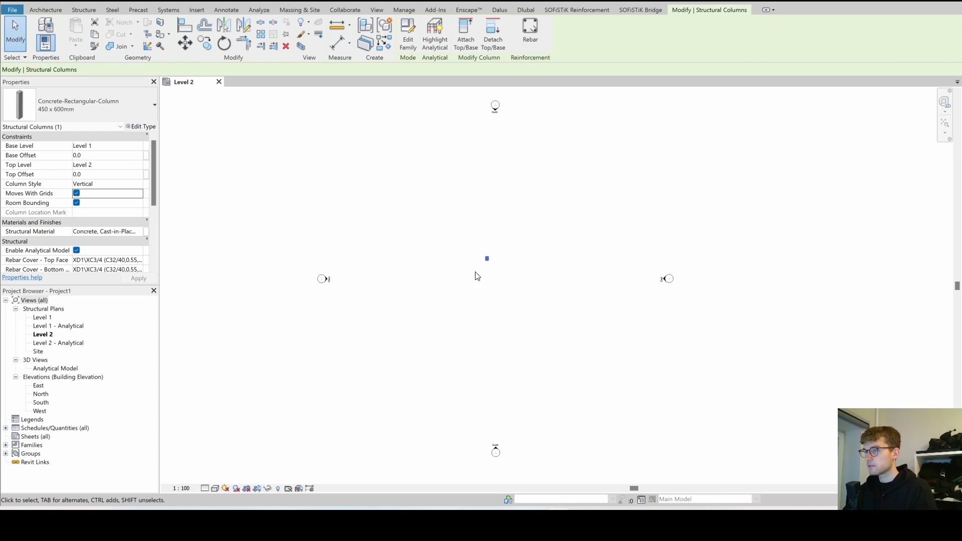
scroll(493, 274, up, 5)
click(485, 251)
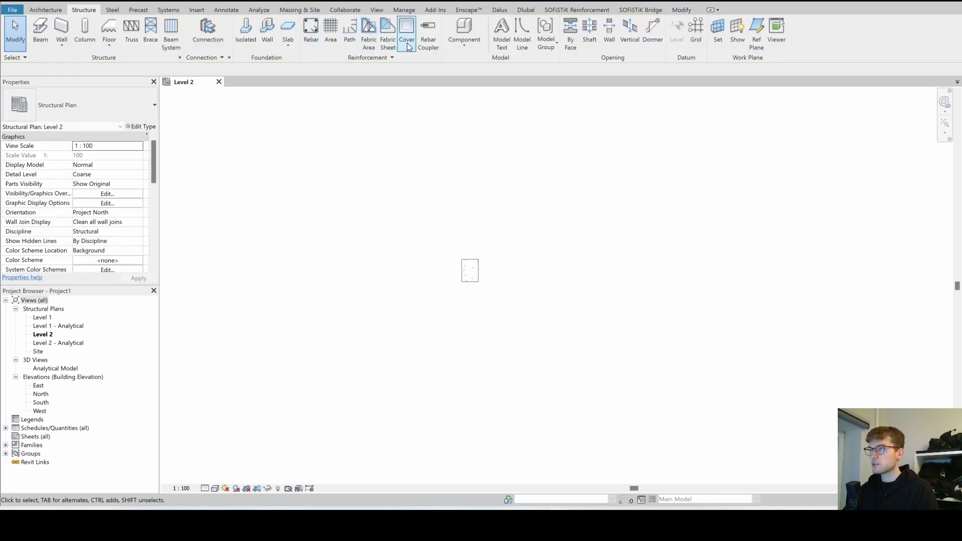
Place an isolated Footing-Rectangular 1800 x 1200 x 450mm foundation centred on the concrete column.
click(246, 47)
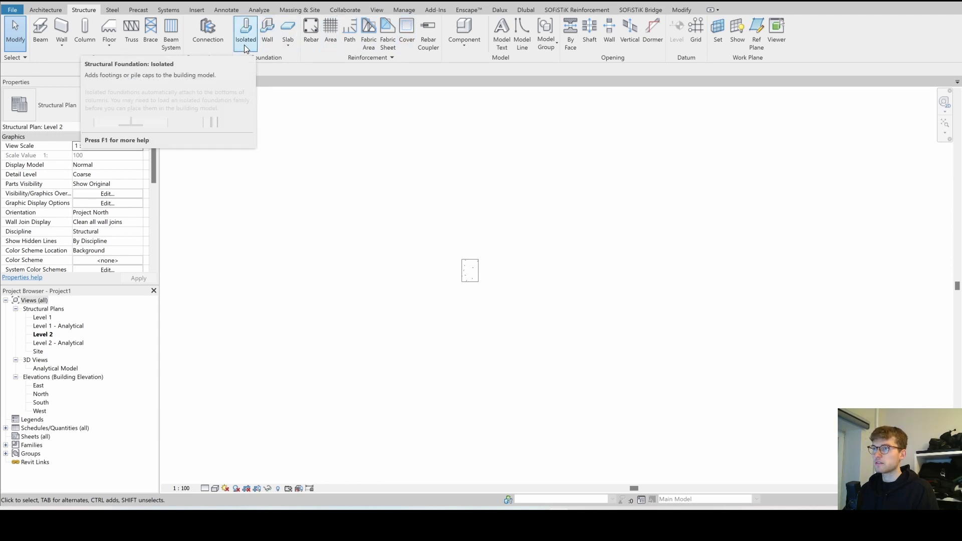
click(469, 270)
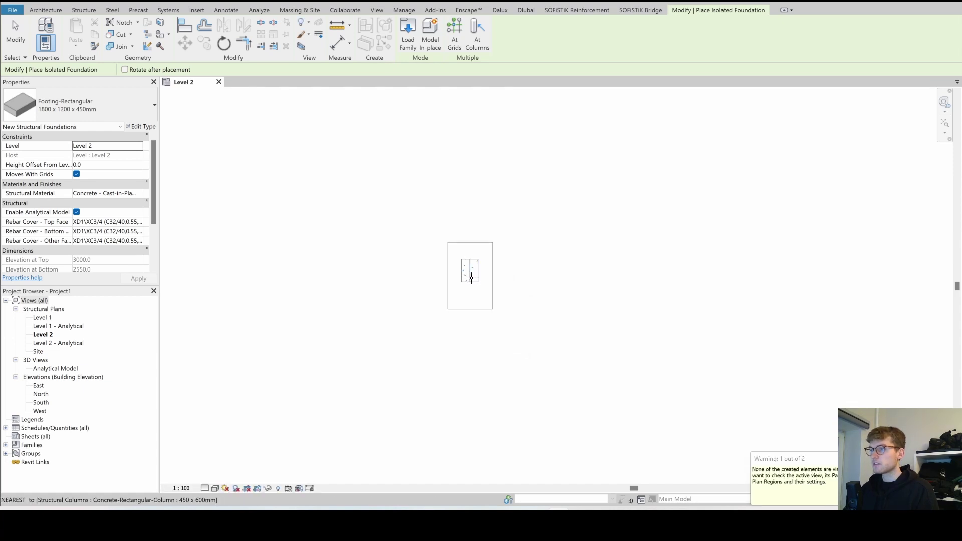
key(Escape)
key(Escape)
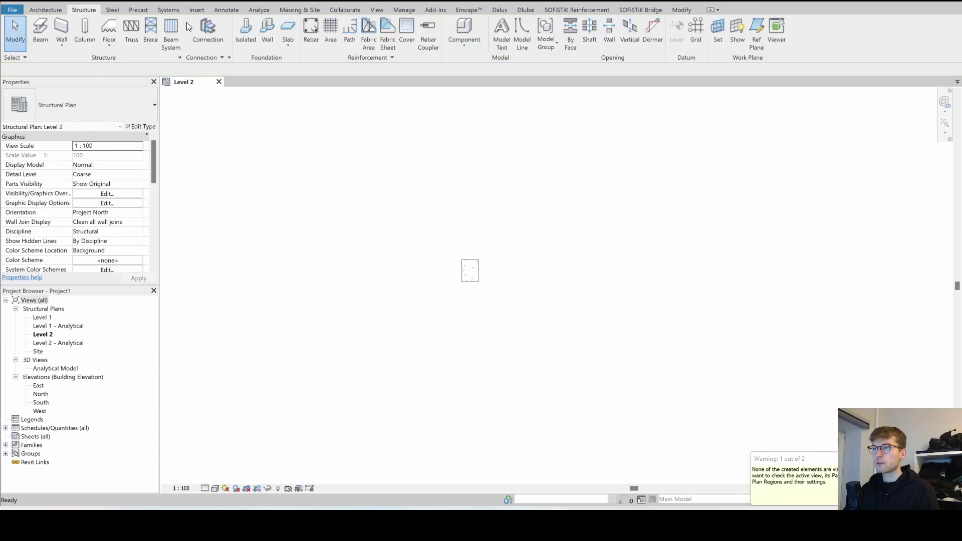
Open the default 3D view and examine the column and its footing from several sides.
key(3)
key(d)
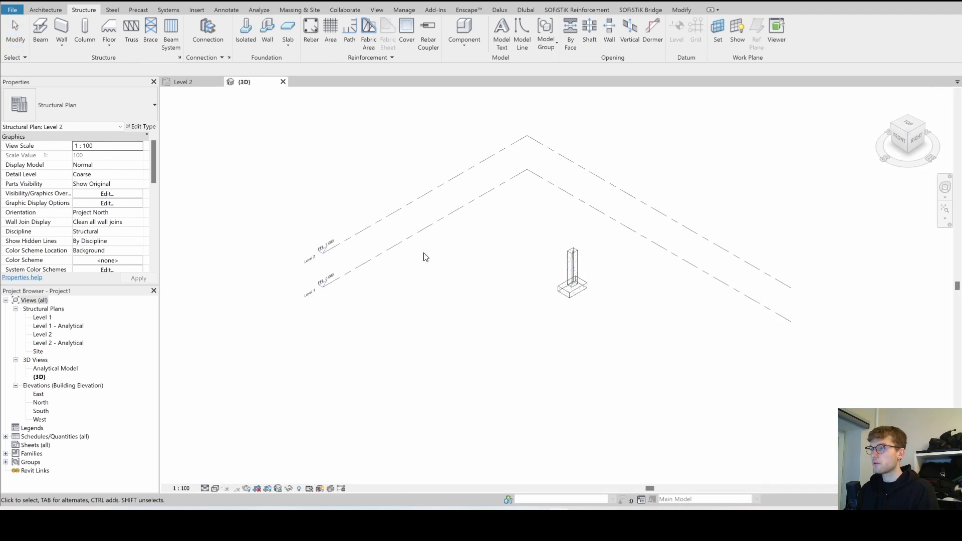
scroll(574, 295, up, 5)
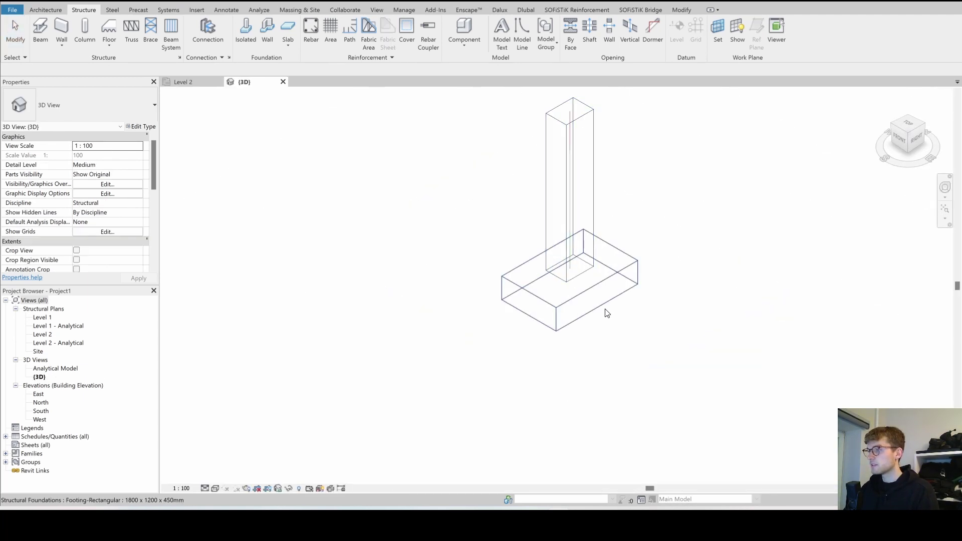
shift+middle_drag(606, 314, 580, 313)
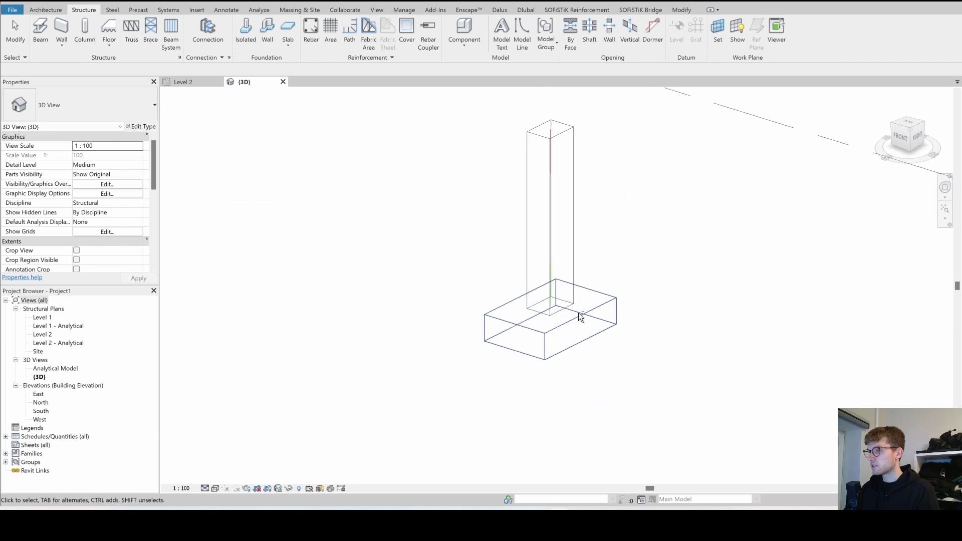
click(535, 277)
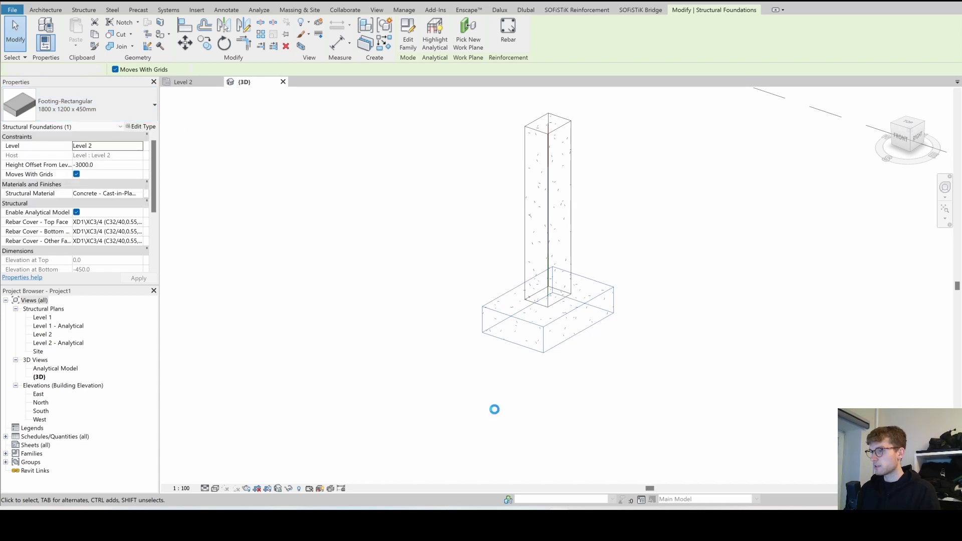
mouse_move(494, 409)
shift+middle_down()
mouse_move(539, 404)
mouse_move(487, 392)
shift+middle_up()
middle_drag(652, 387, 486, 302)
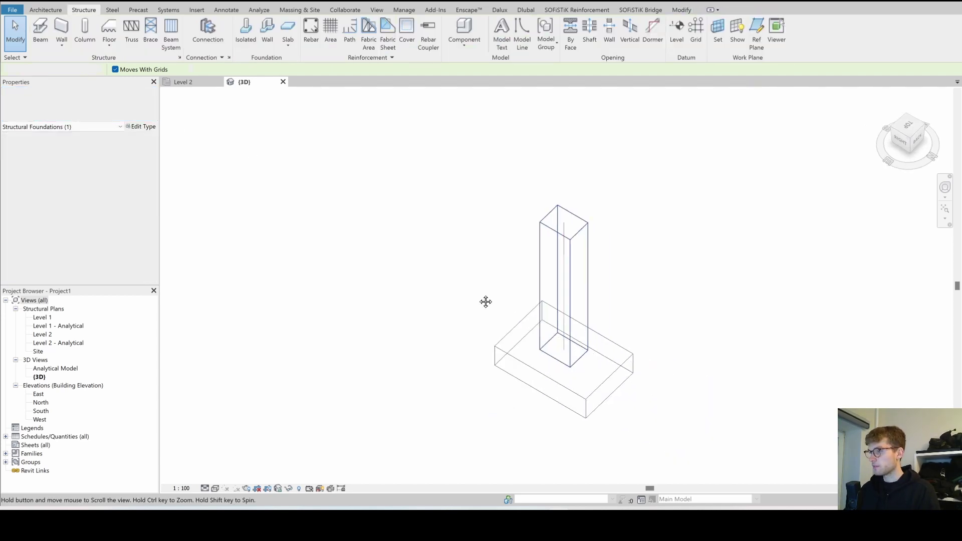
mouse_move(528, 367)
shift+middle_down()
mouse_move(487, 272)
mouse_move(568, 272)
mouse_move(514, 215)
mouse_move(519, 241)
shift+middle_up()
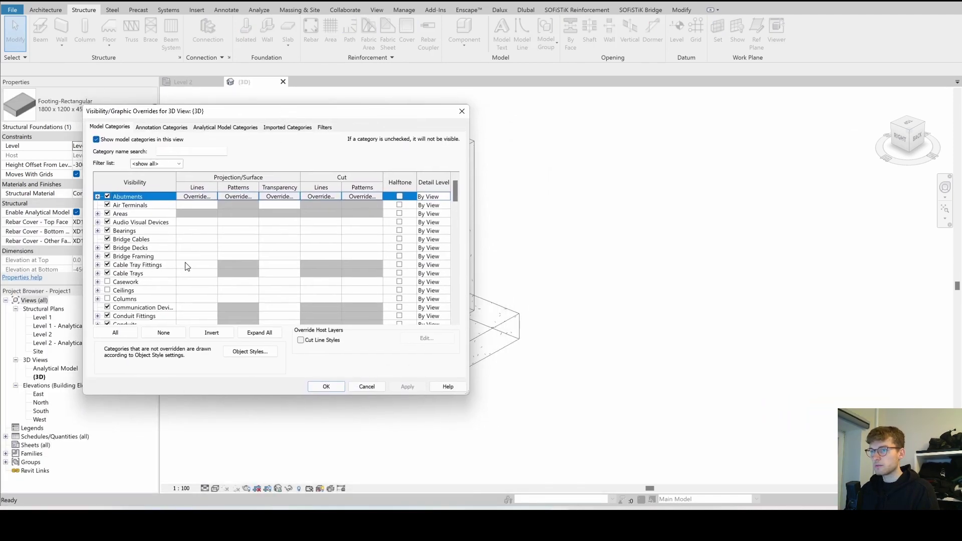
Turn off the display of all analytical model categories in the 3D view's visibility/graphic overrides.
click(218, 129)
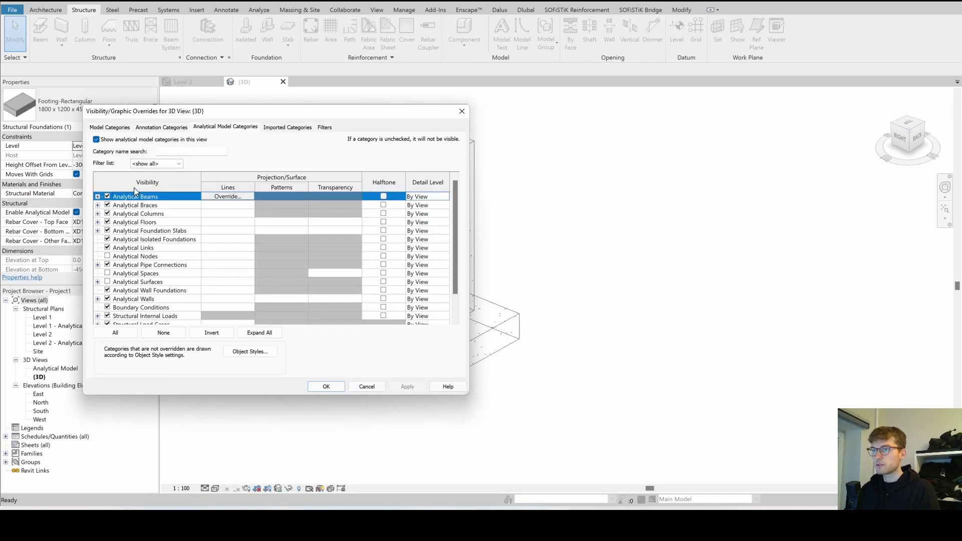
click(97, 140)
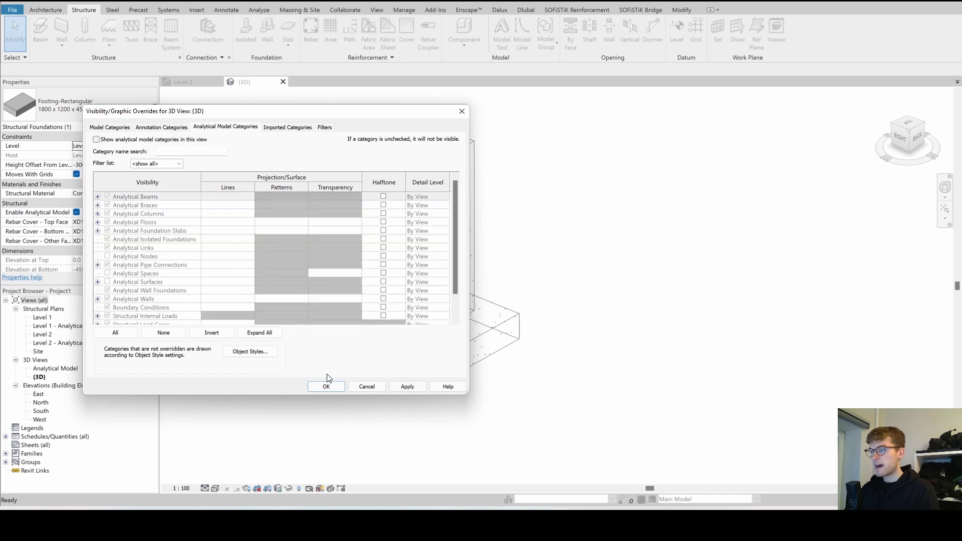
click(326, 387)
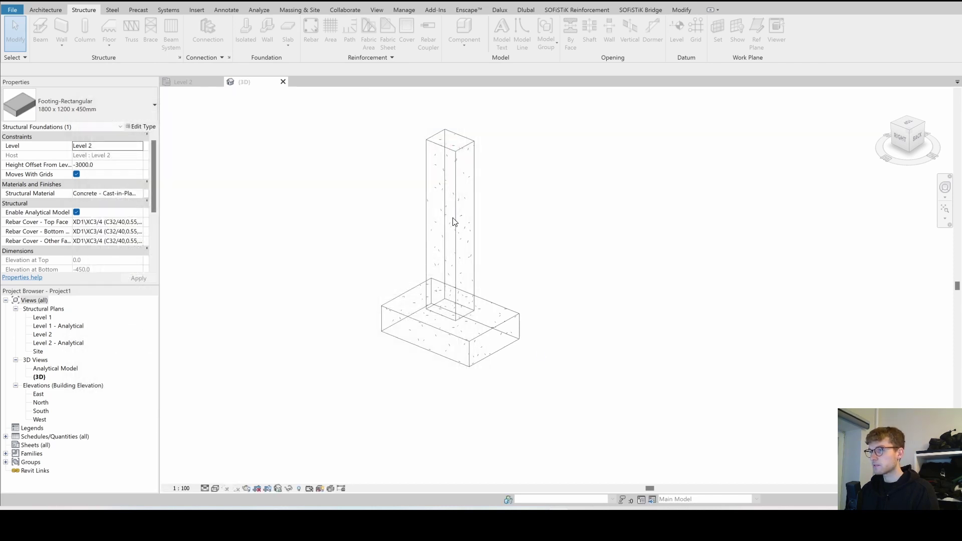
Hide the Levels annotation category in the 3D view's visibility/graphic overrides.
scroll(515, 218, down, 2)
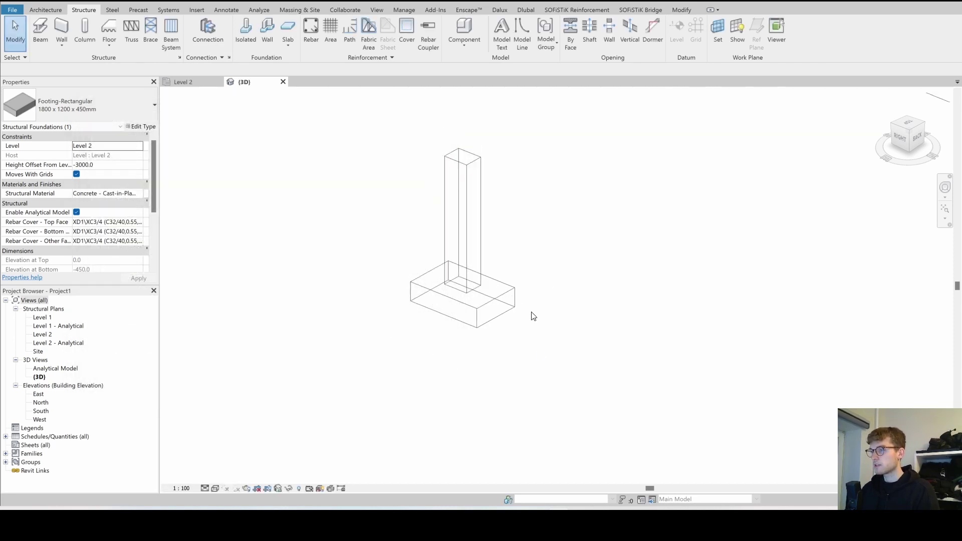
scroll(536, 321, down, 3)
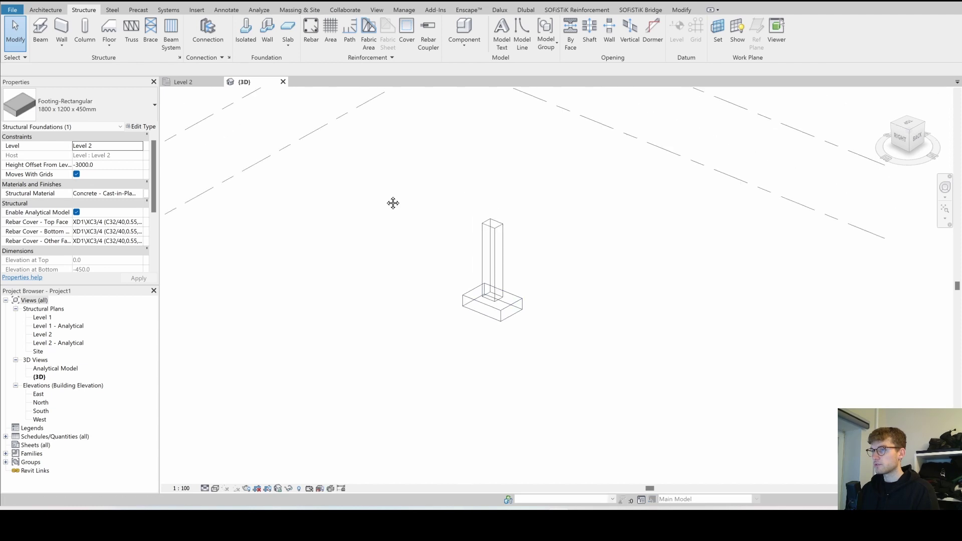
middle_drag(392, 202, 557, 218)
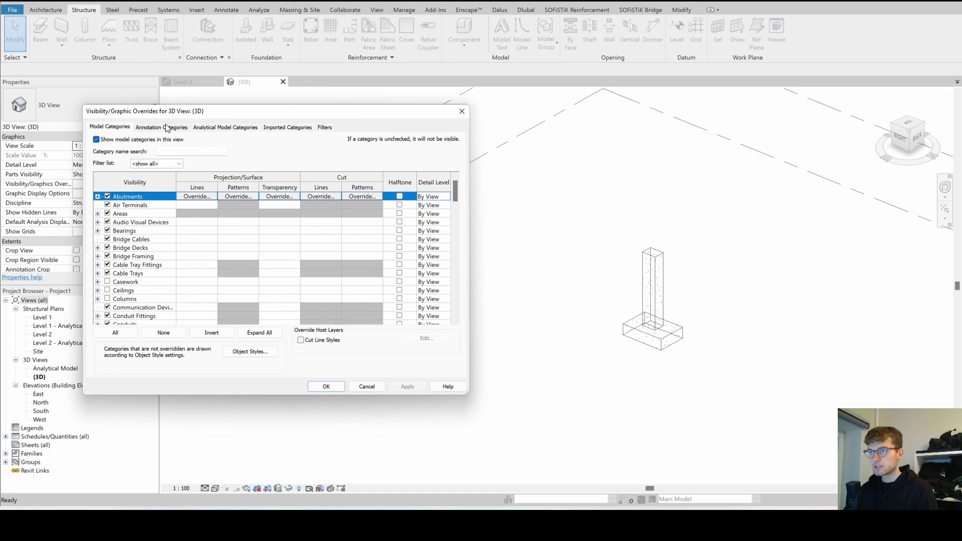
click(166, 127)
click(154, 232)
click(136, 237)
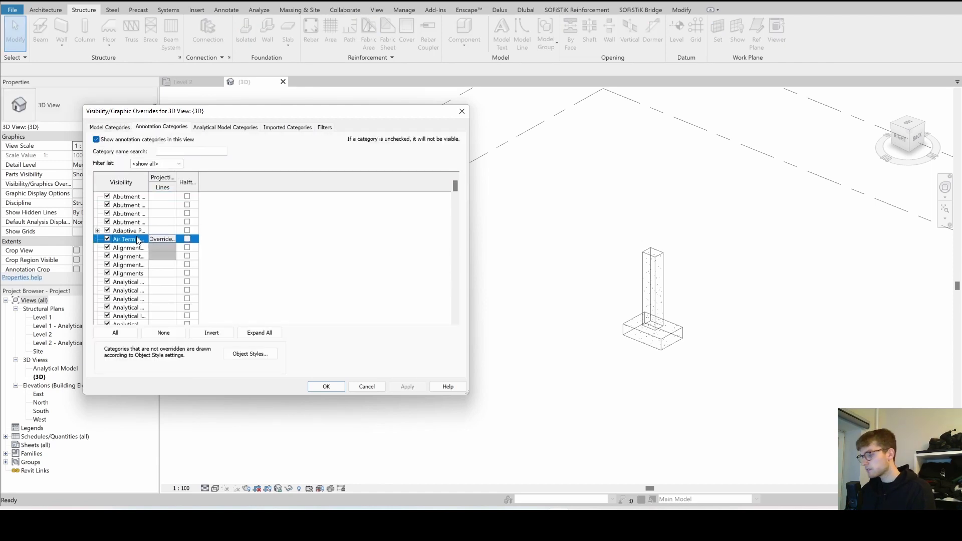
key(l)
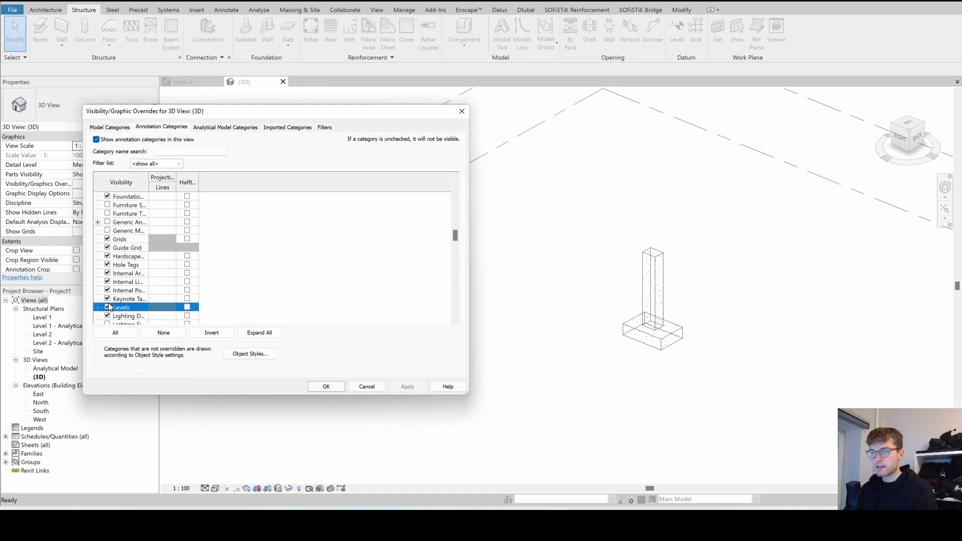
click(334, 389)
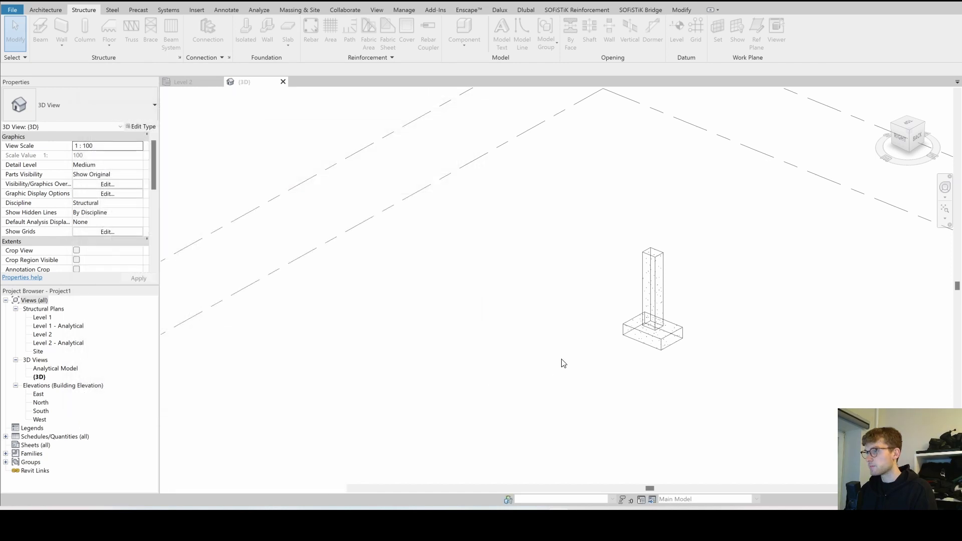
Switch to the browser and review the spread footing reference drawing's reinforcement layout.
scroll(601, 334, up, 4)
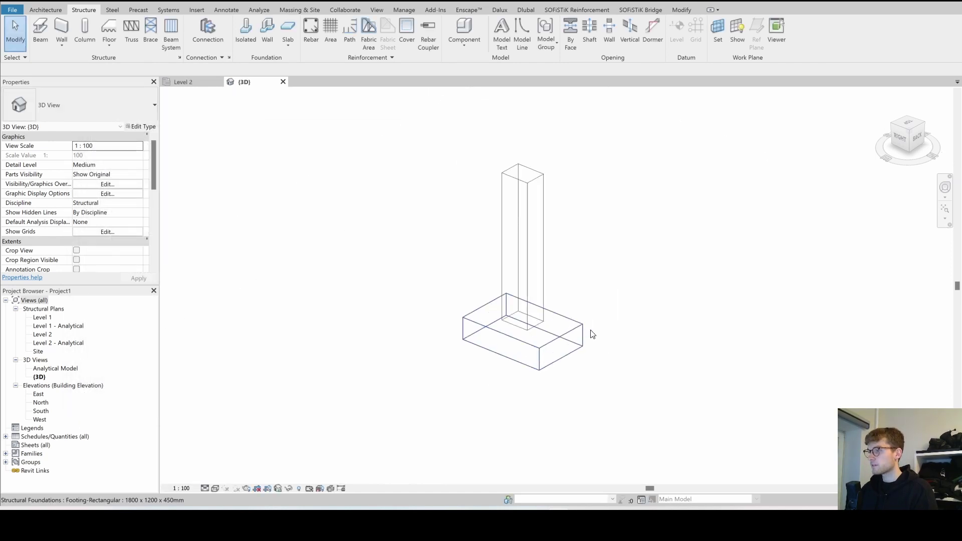
middle_drag(516, 334, 449, 313)
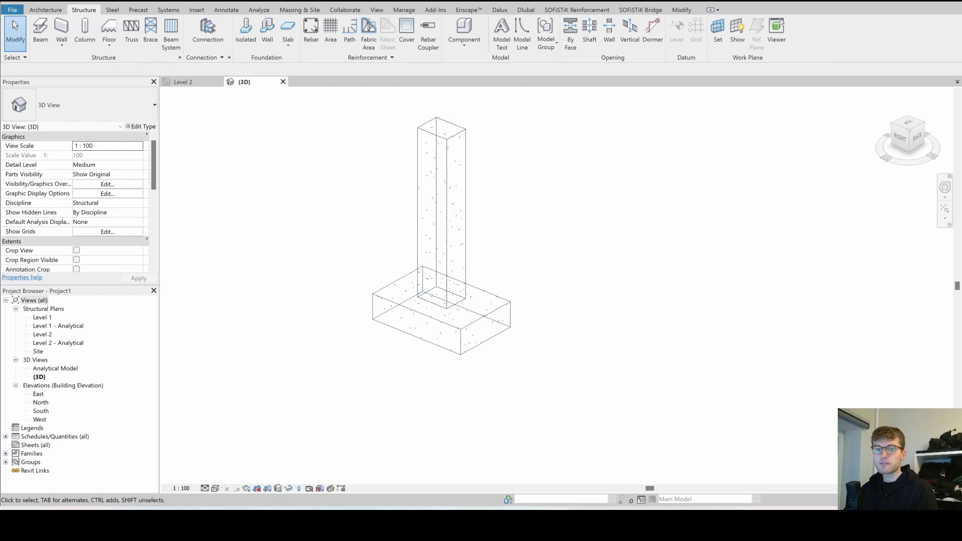
key(alt+Tab)
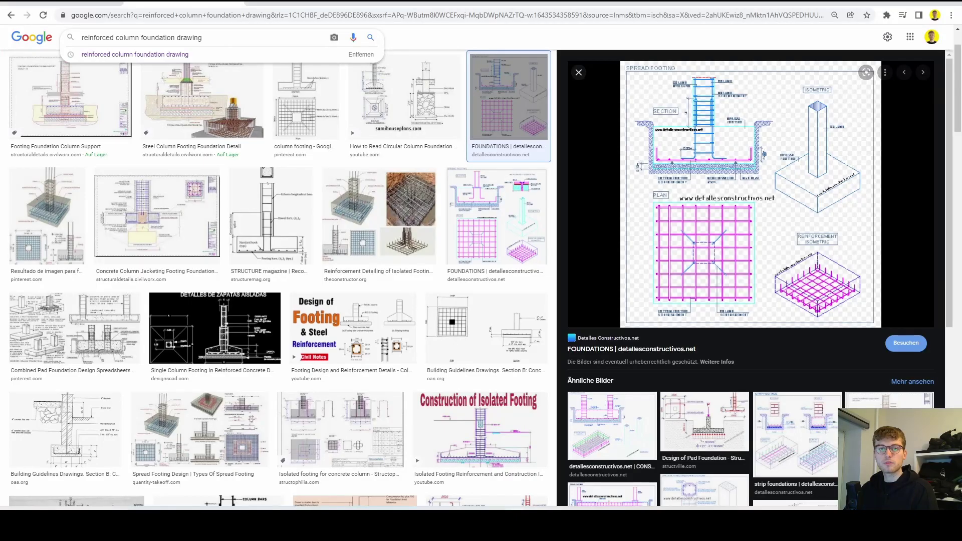
drag(68, 3, 0, 89)
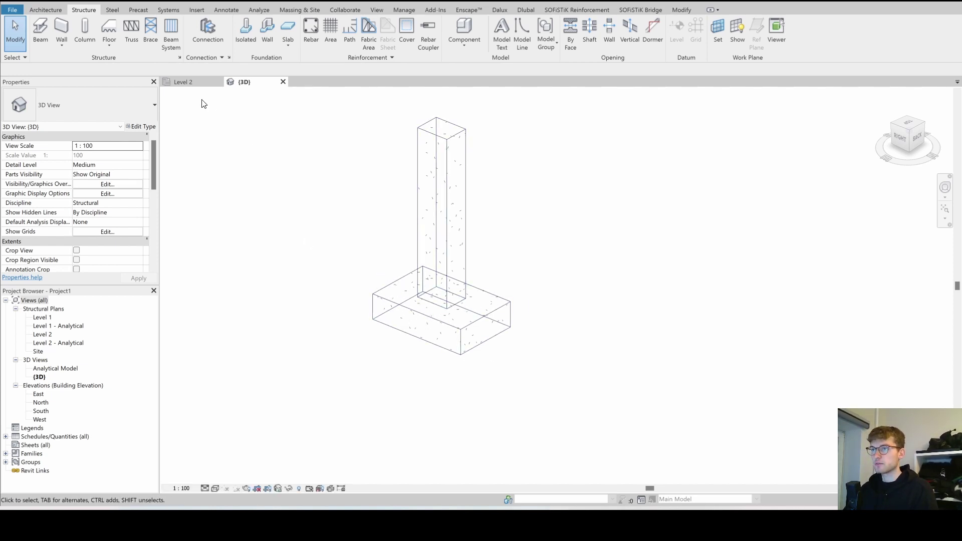
Draw a horizontal reference plane just below the column in the Level 2 plan and name it 1.
click(183, 81)
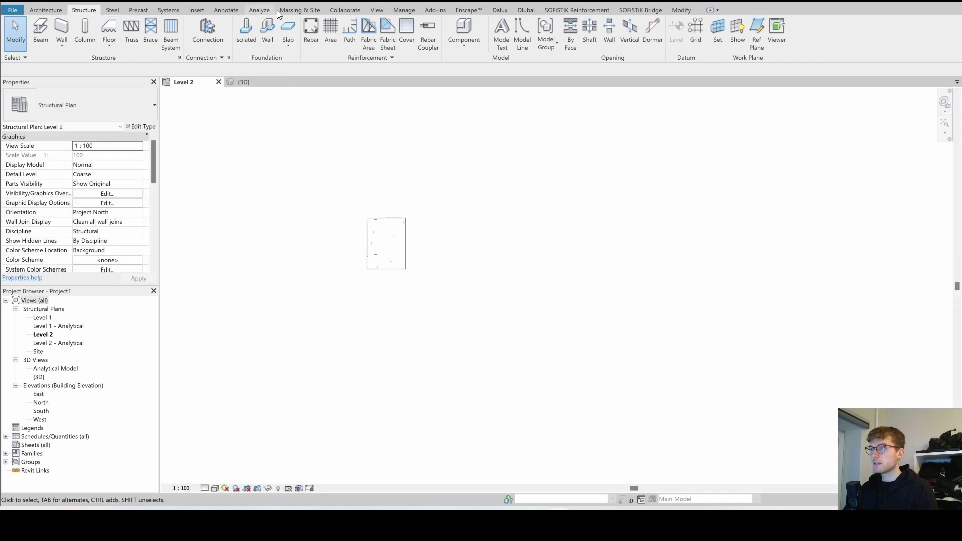
click(757, 40)
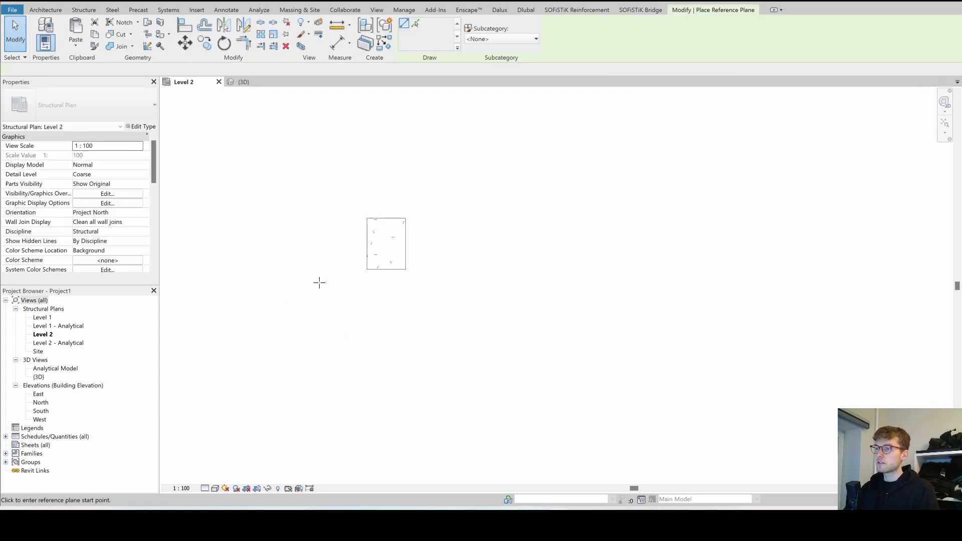
click(294, 282)
click(524, 281)
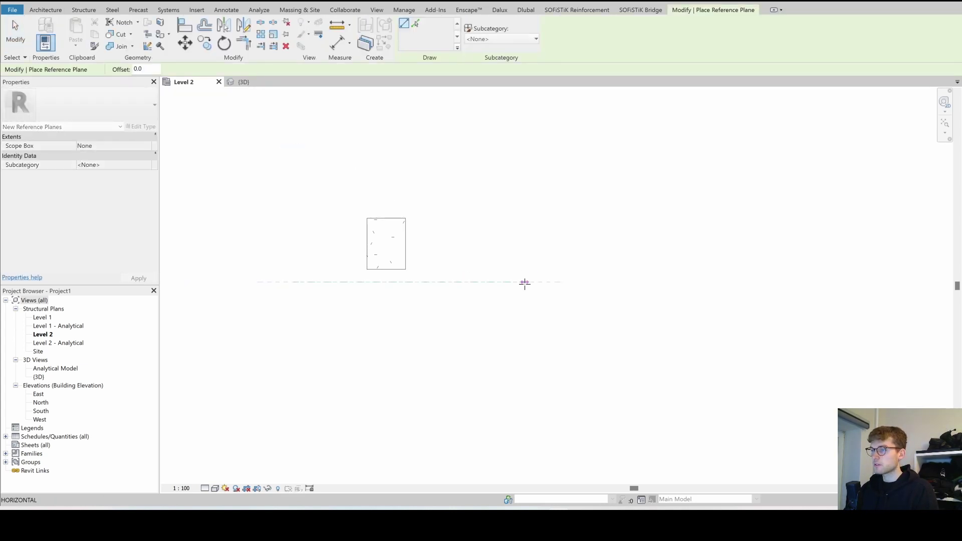
key(Escape)
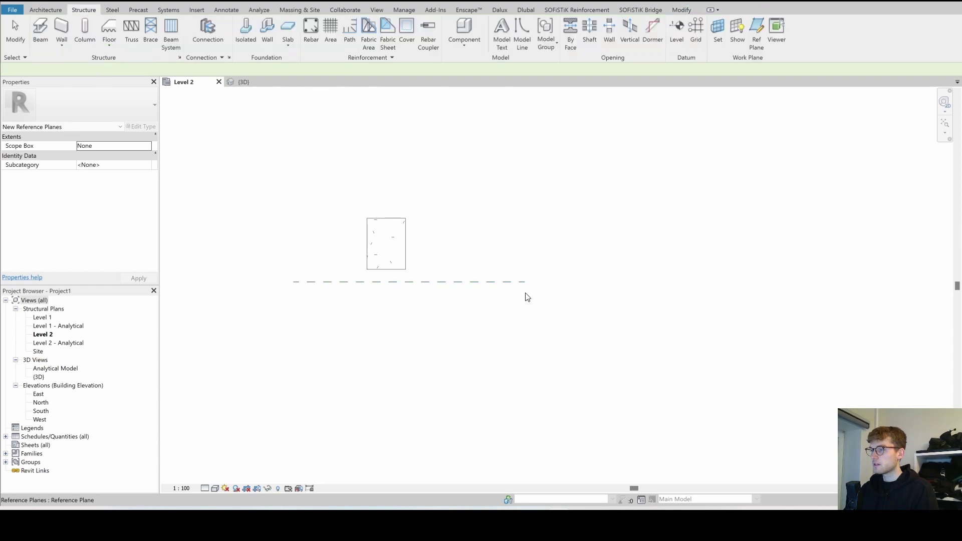
click(522, 288)
click(516, 288)
text(1)
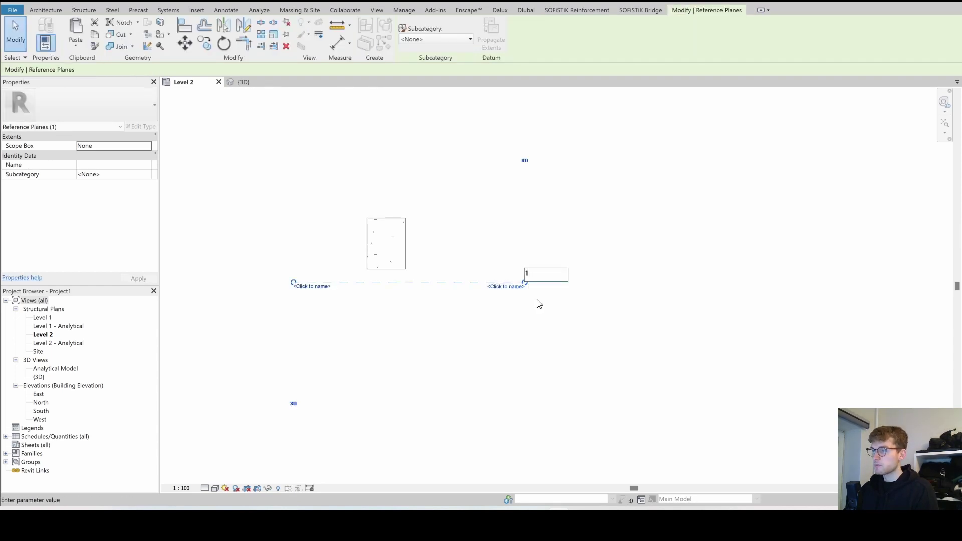
key(Return)
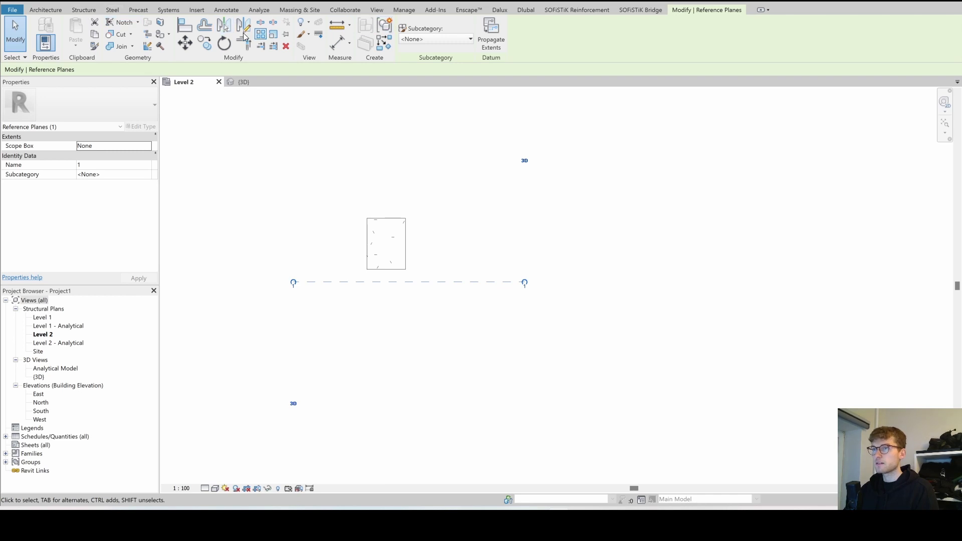
Draw a vertical reference plane just right of the column, crossing the horizontal one, and name it 2.
click(84, 9)
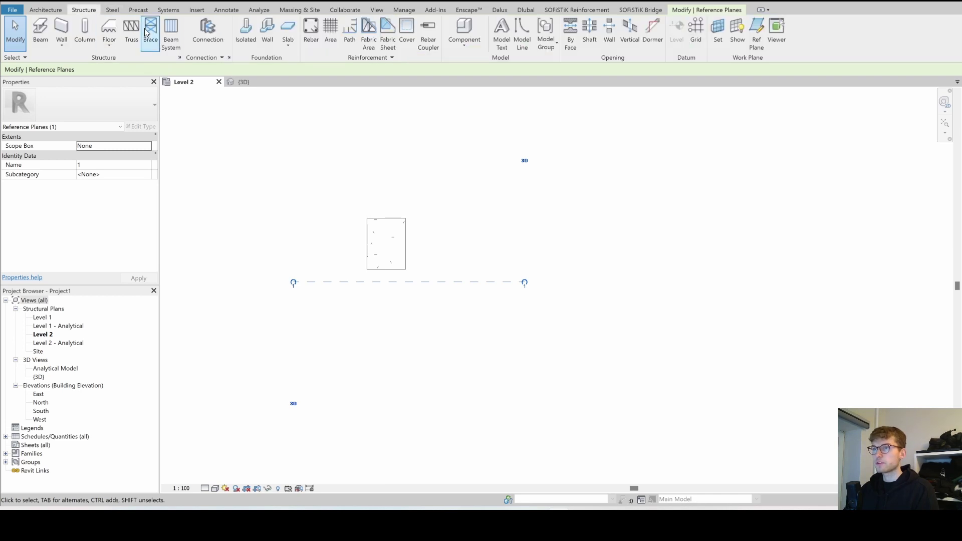
click(756, 31)
click(424, 152)
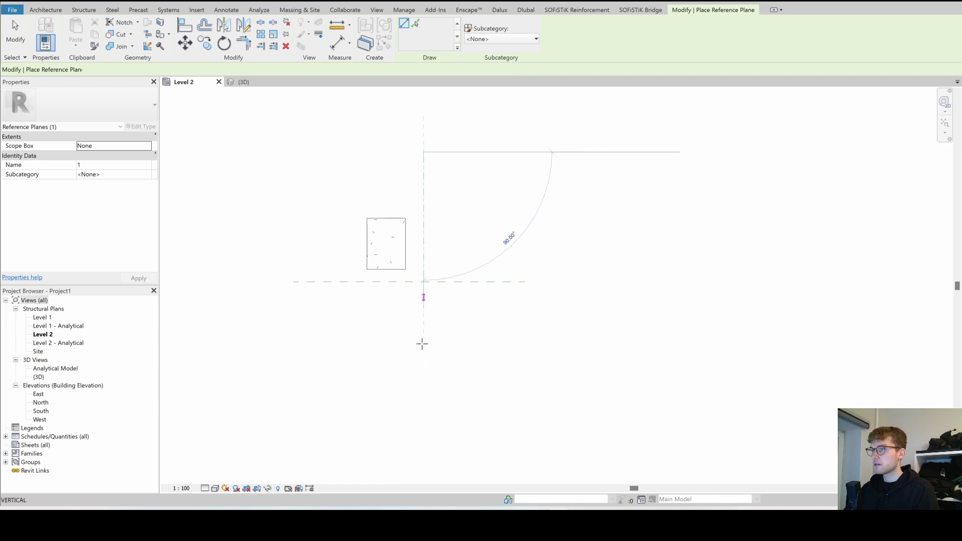
click(423, 409)
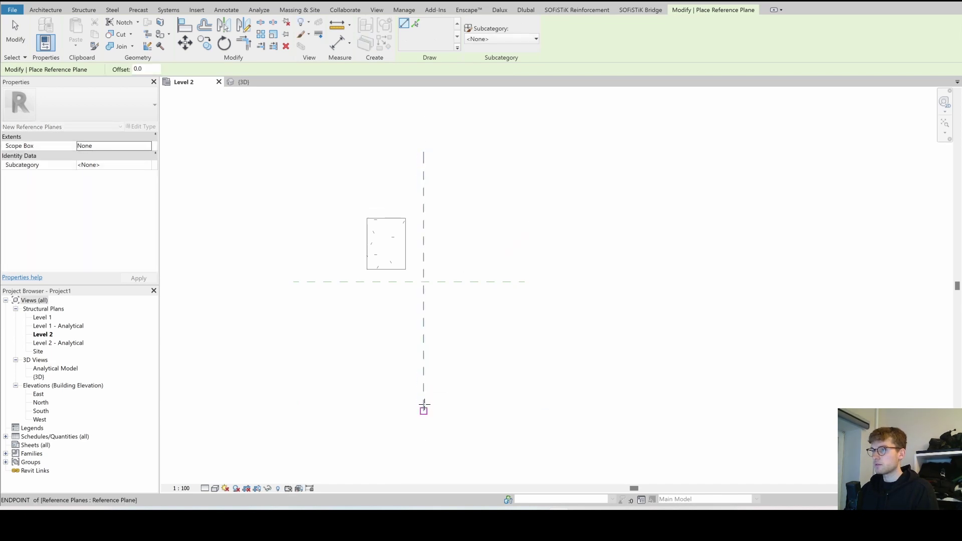
key(Escape)
key(Escape)
click(423, 408)
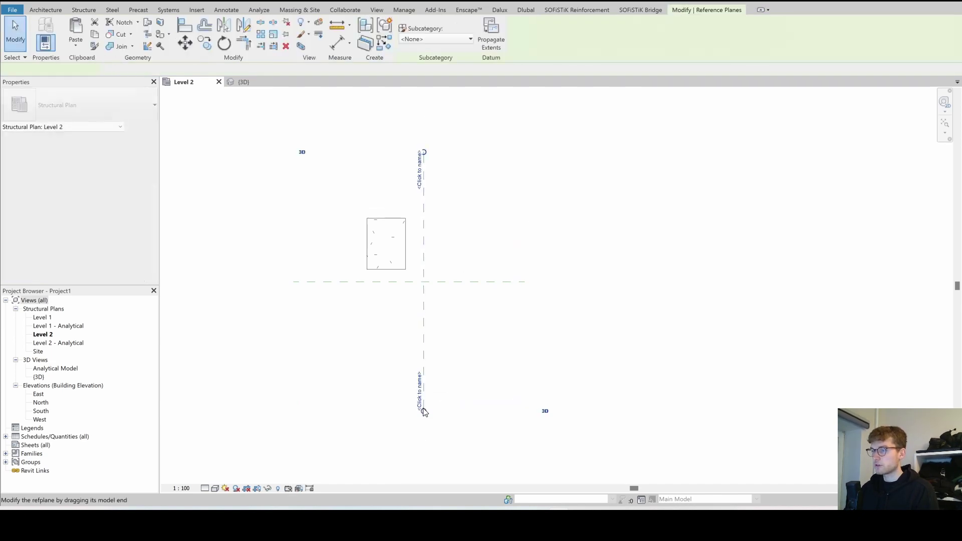
click(419, 401)
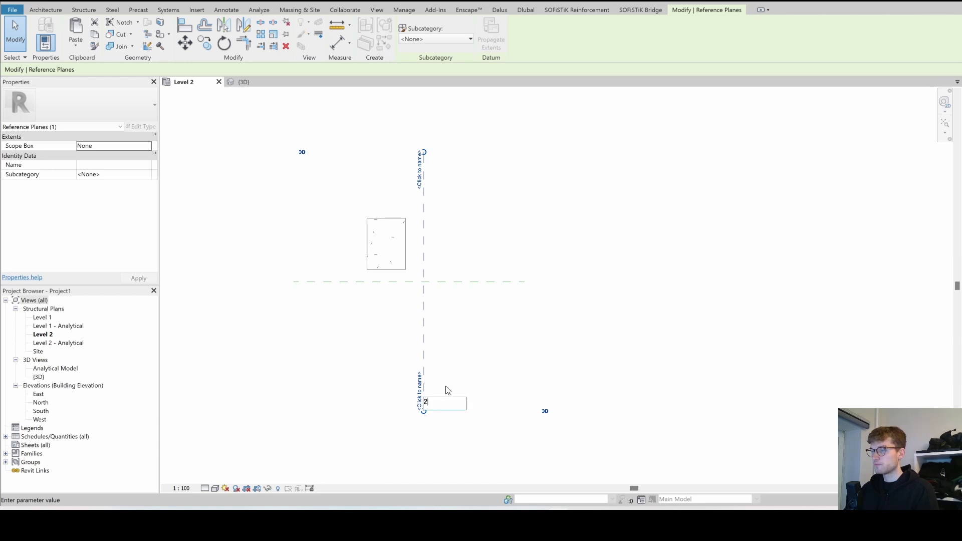
key(Escape)
key(Escape)
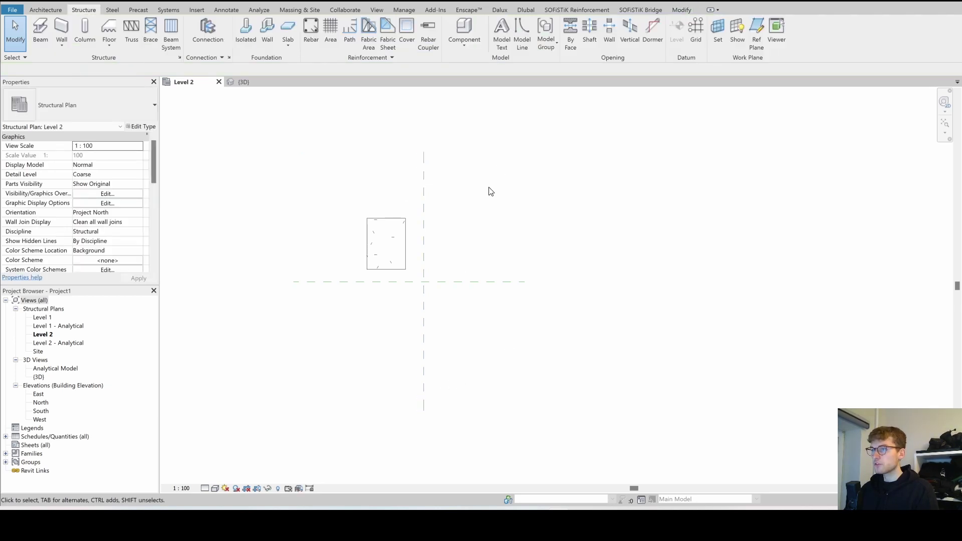
Create a section along reference plane 2 facing the column and shorten its view depth to just past the column.
click(203, 3)
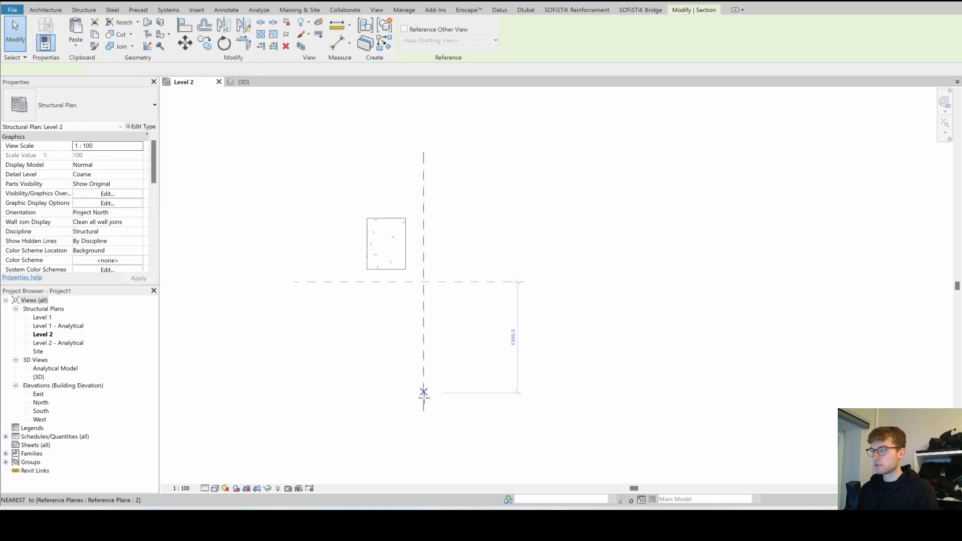
click(423, 410)
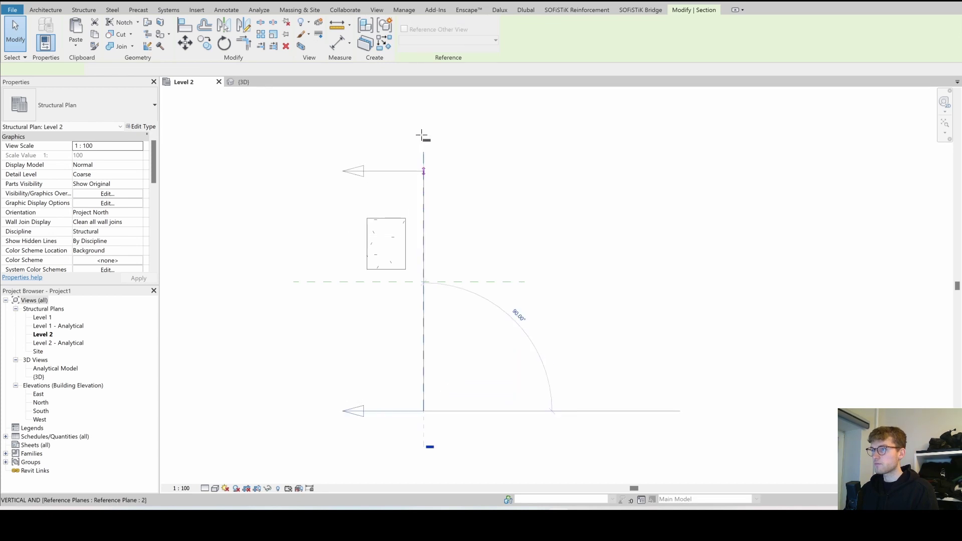
click(423, 100)
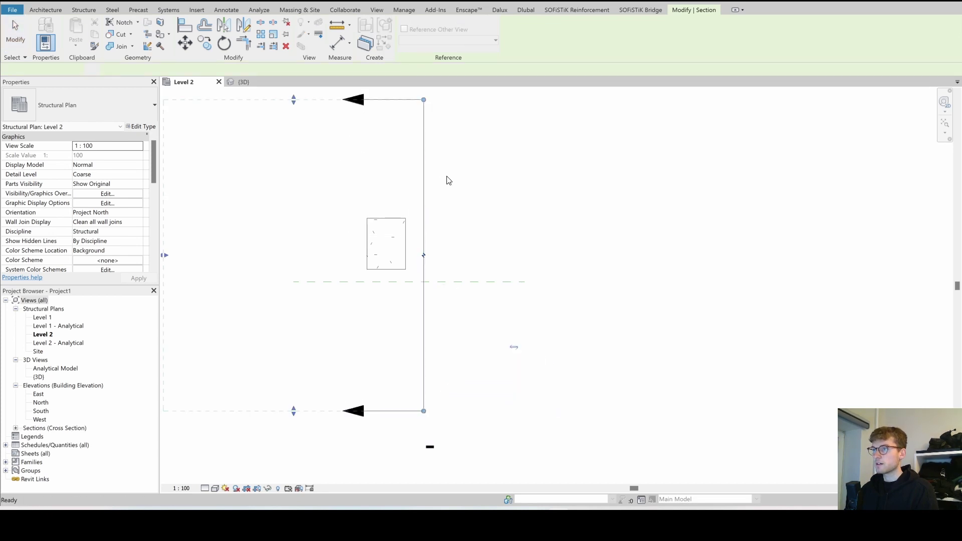
key(Escape)
scroll(507, 247, down, 2)
drag(311, 250, 405, 259)
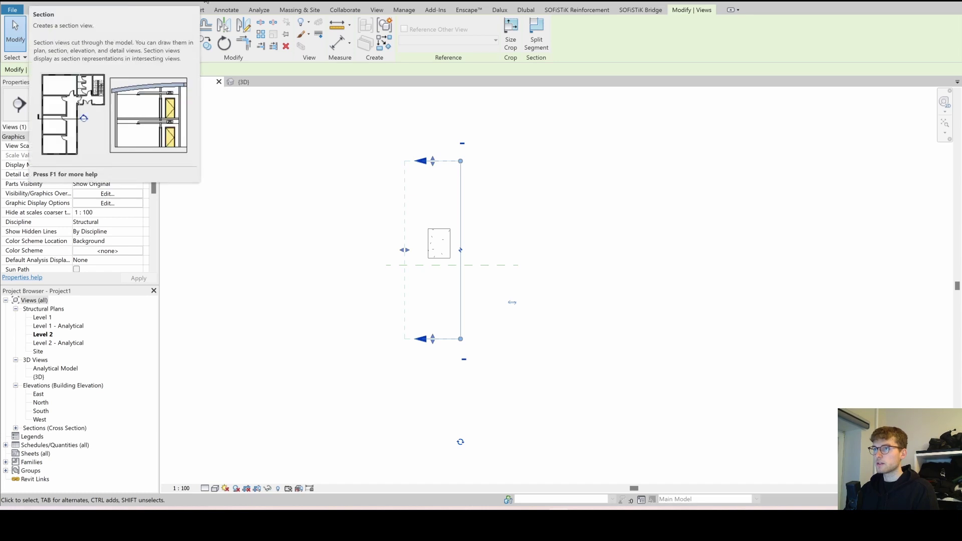
click(567, 307)
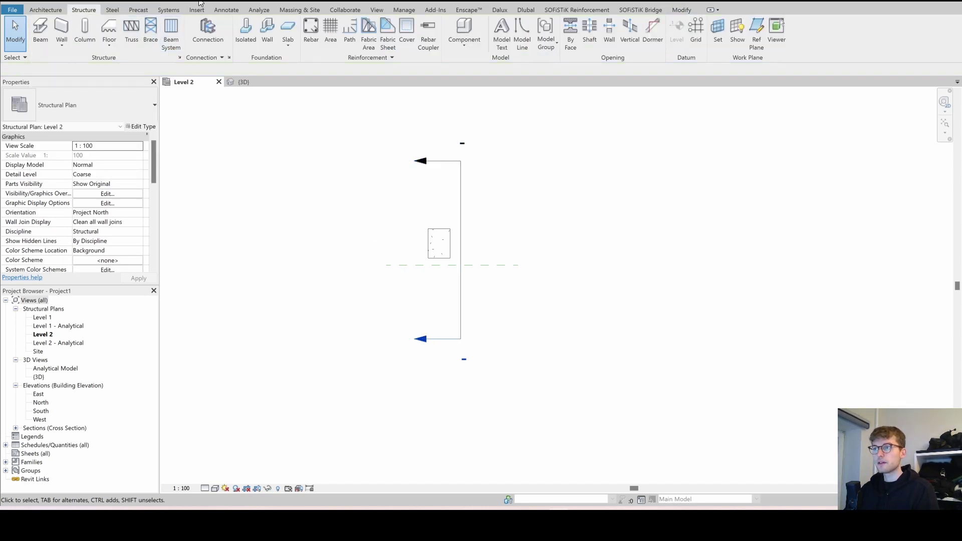
Create a second section along reference plane 1, looking up toward the column.
key(Return)
click(393, 265)
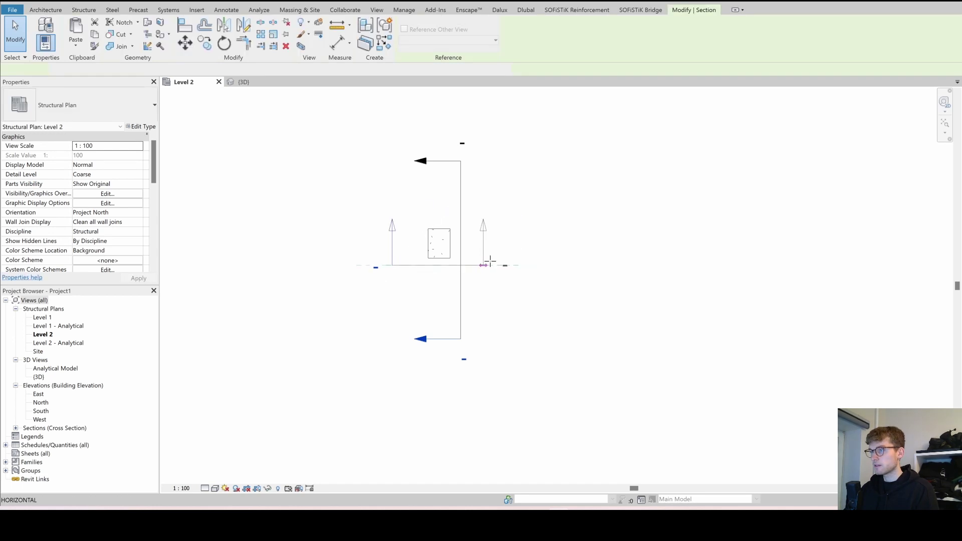
click(491, 264)
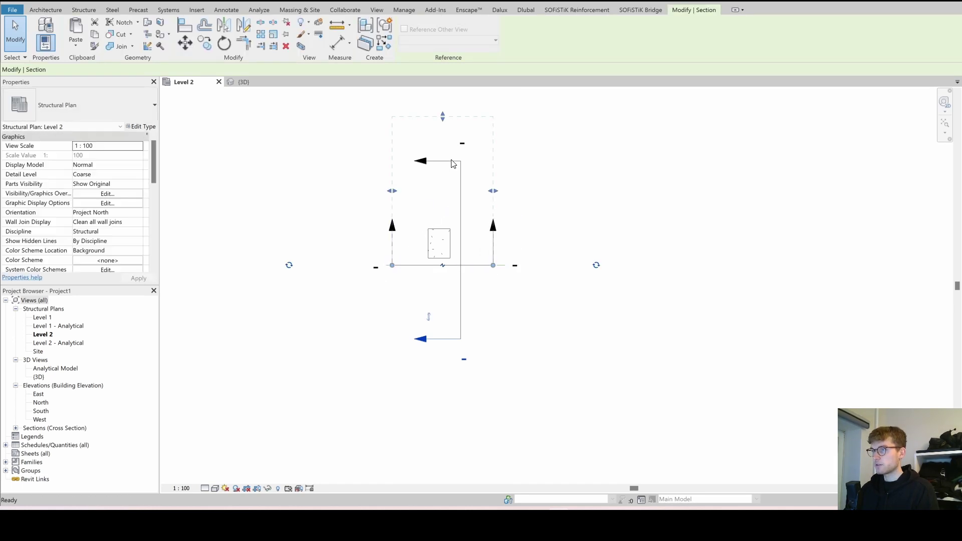
key(Escape)
key(Escape)
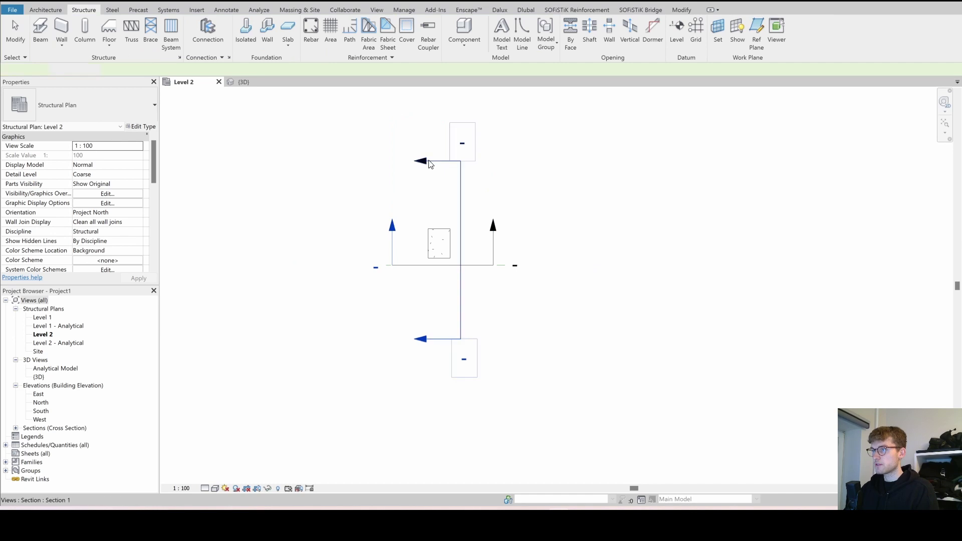
Open the view of the section cut along the vertical reference plane.
right_click(430, 164)
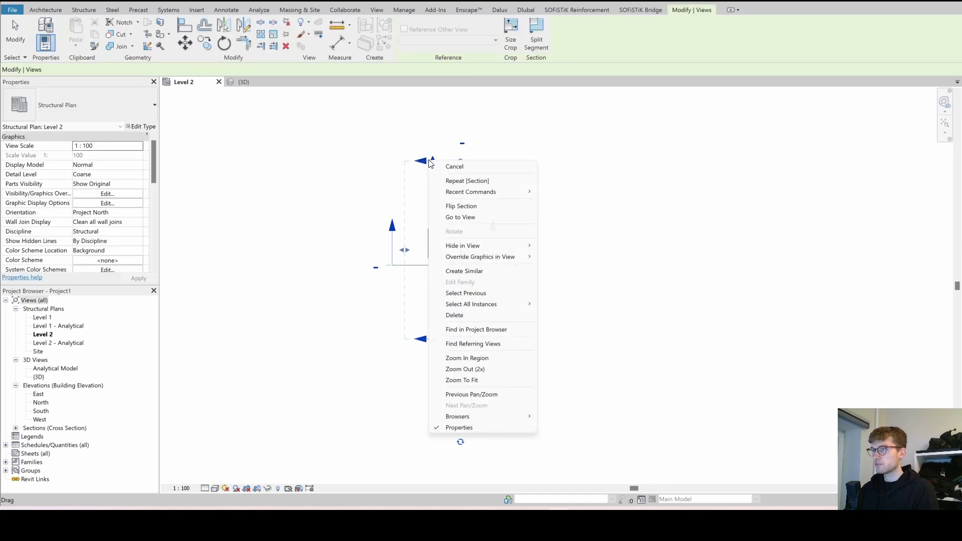
click(461, 218)
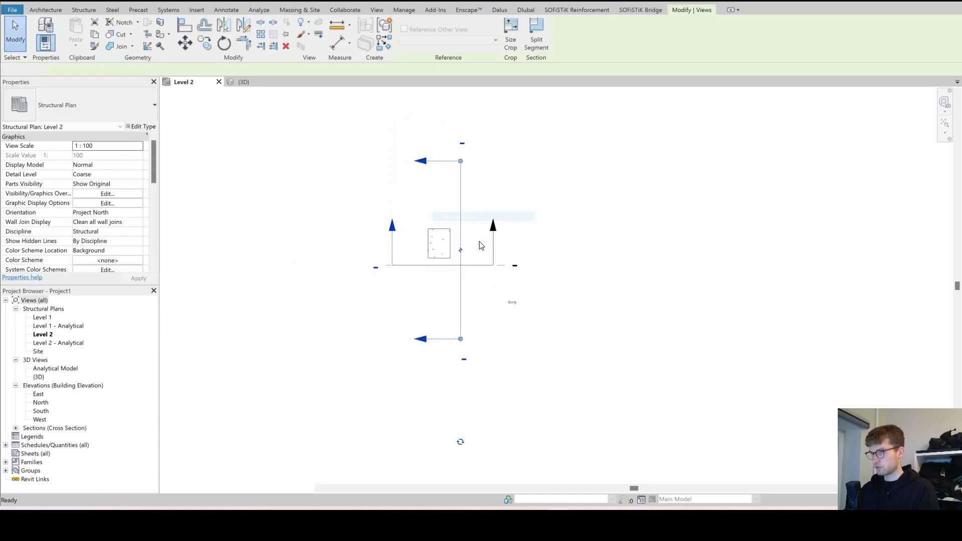
scroll(558, 370, up, 4)
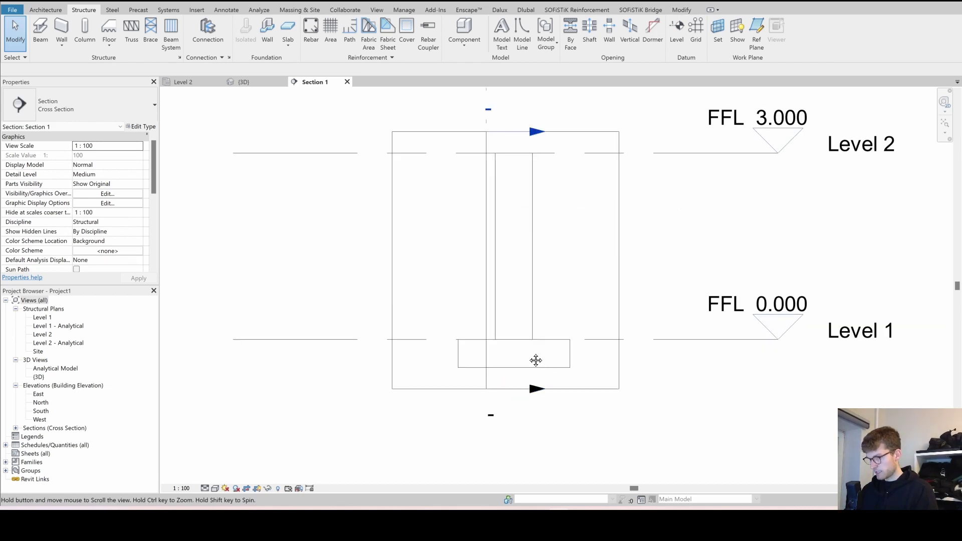
scroll(431, 215, down, 2)
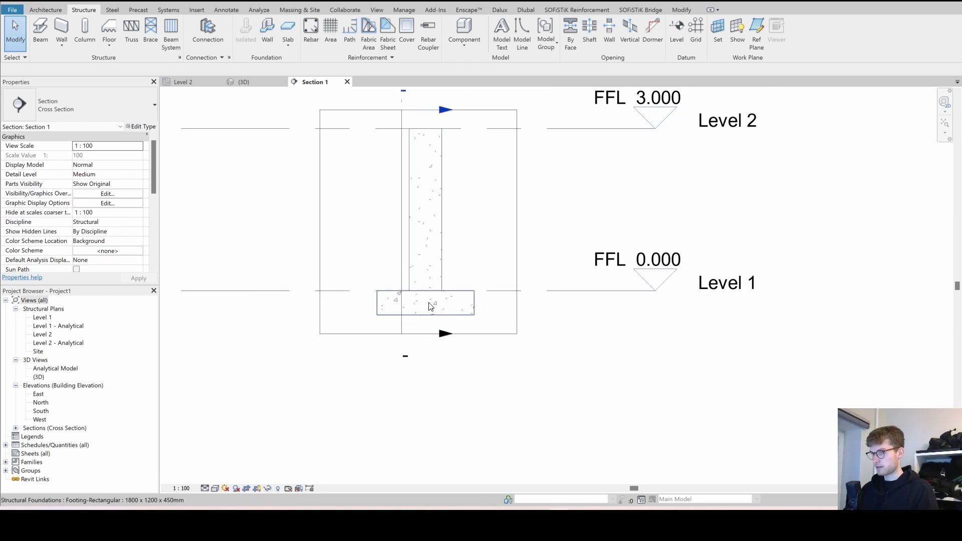
scroll(423, 316, down, 2)
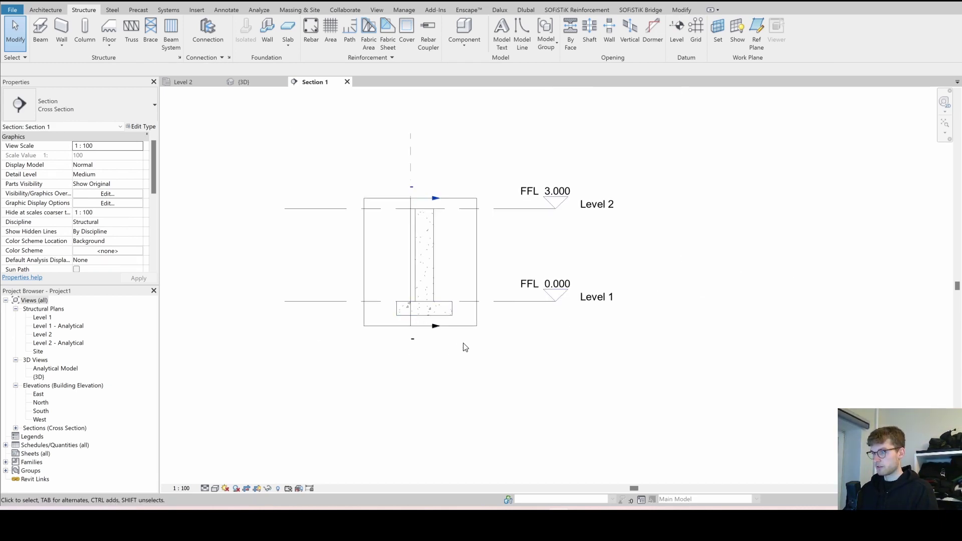
Enlarge the section view's crop region, extending it well below the footing and well above the column top.
click(414, 345)
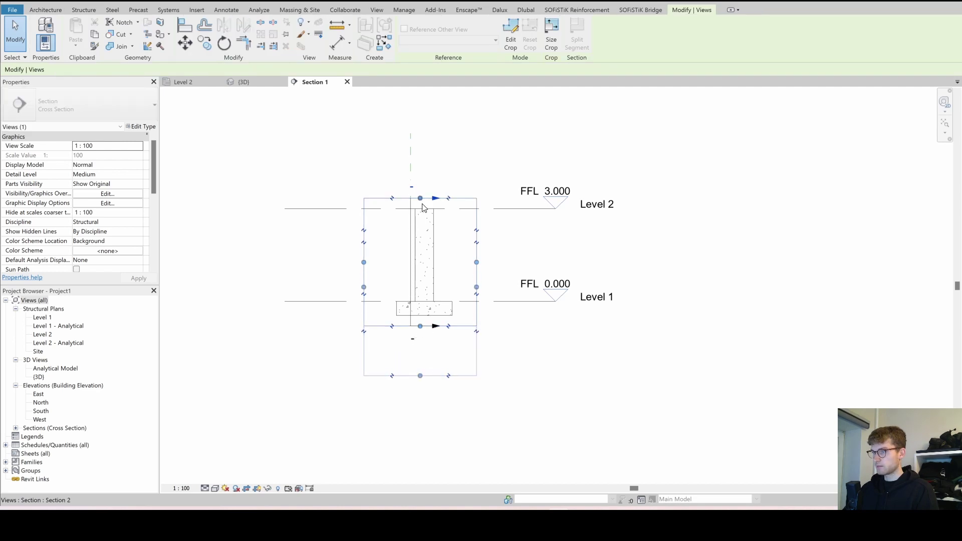
key(Escape)
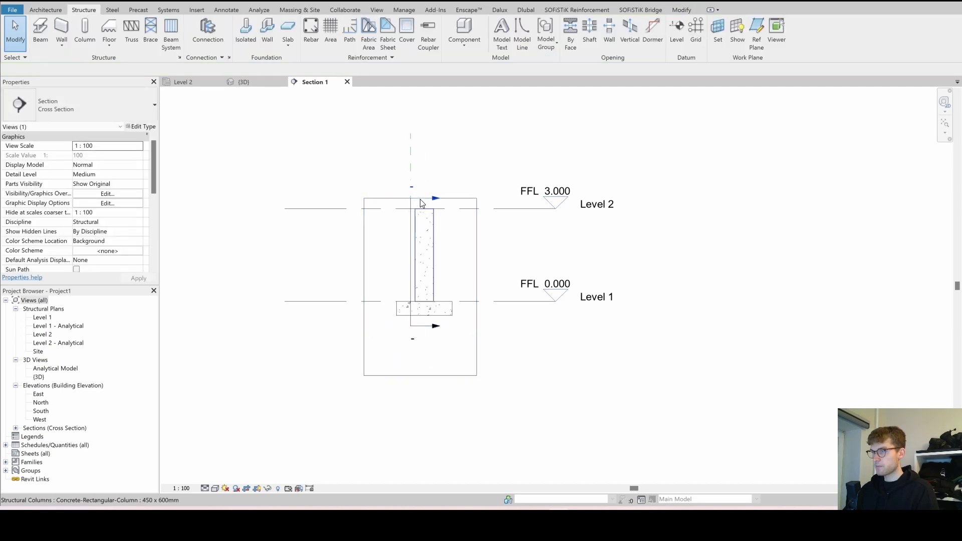
click(420, 203)
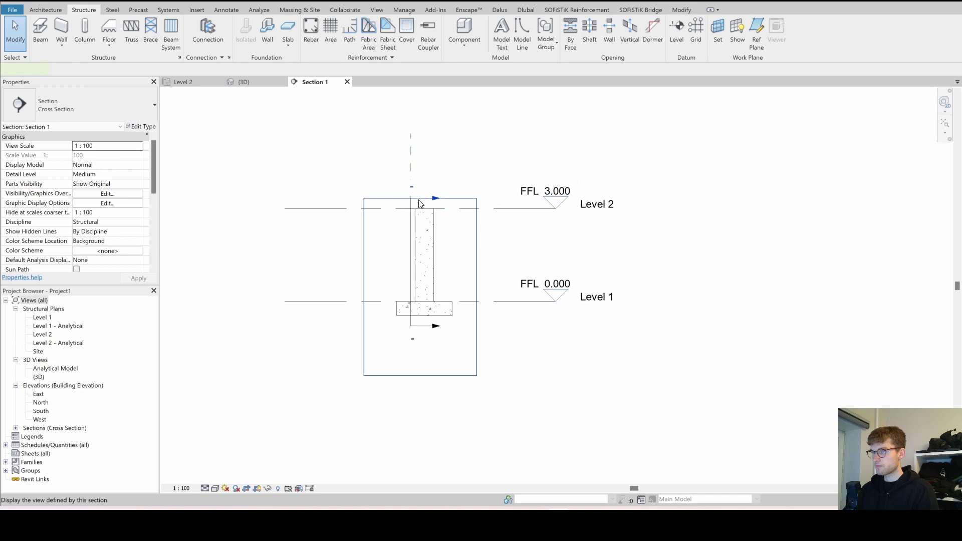
key(Escape)
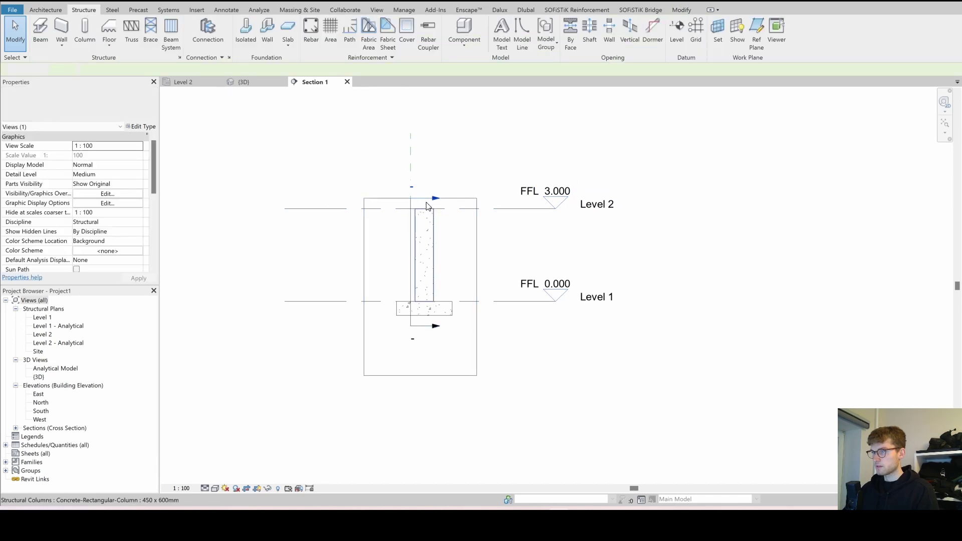
click(476, 230)
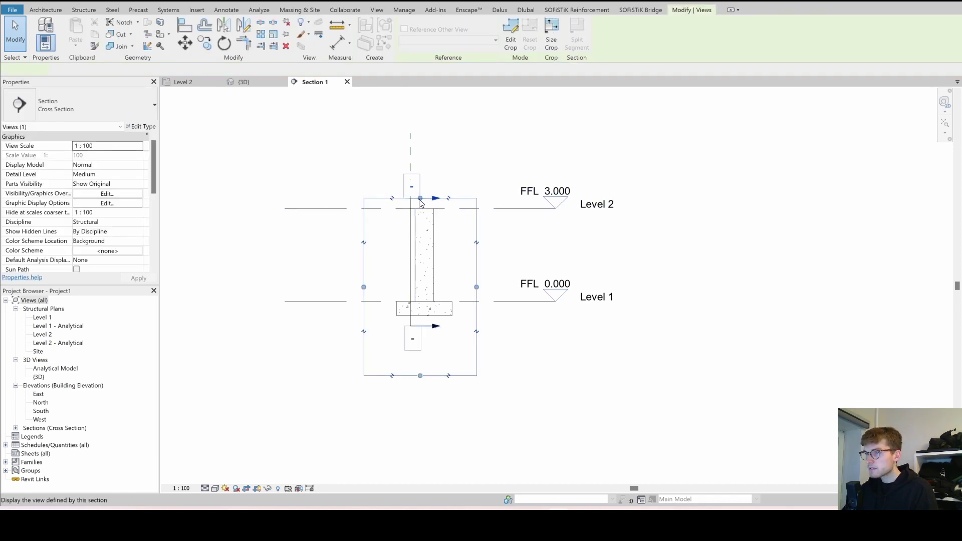
key(Escape)
scroll(427, 209, up, 2)
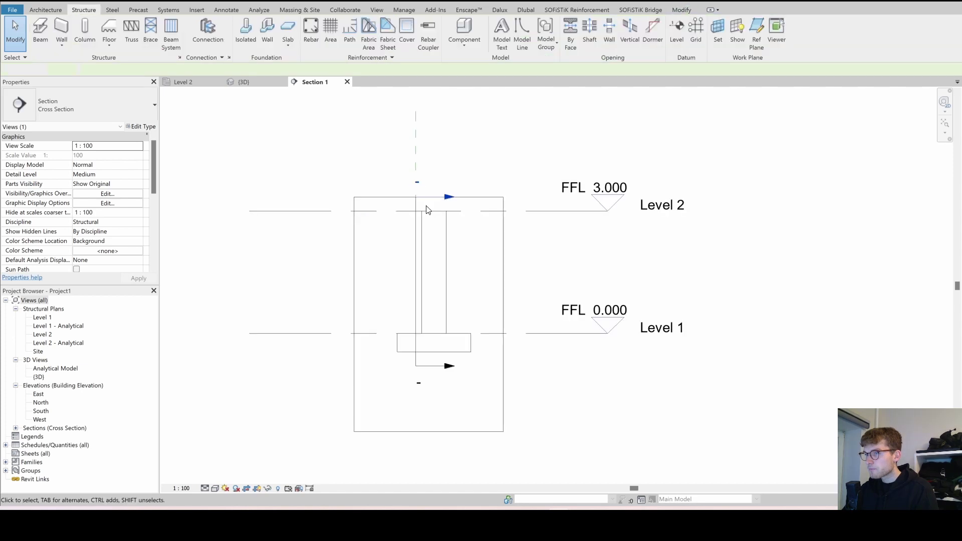
scroll(427, 209, up, 3)
click(448, 188)
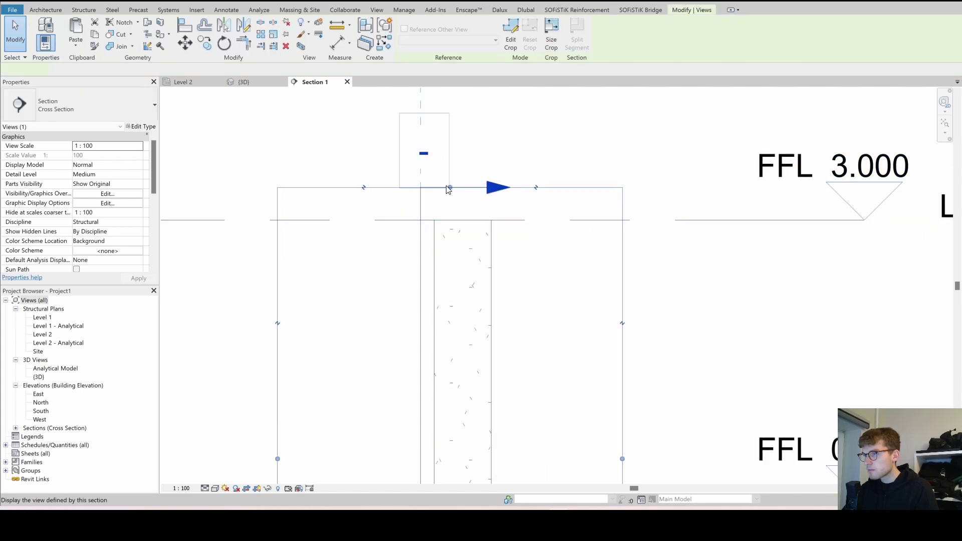
drag(450, 188, 452, 89)
scroll(445, 109, down, 4)
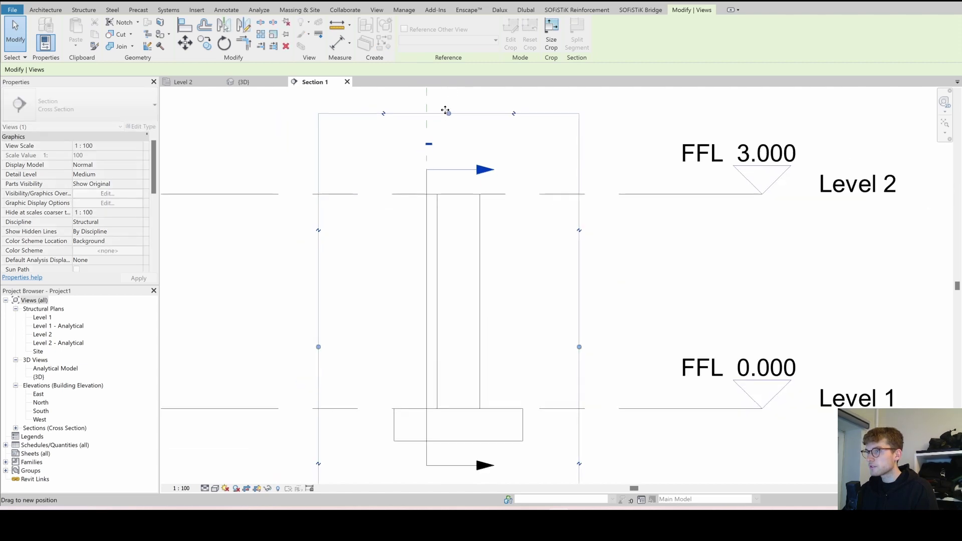
scroll(448, 155, down, 3)
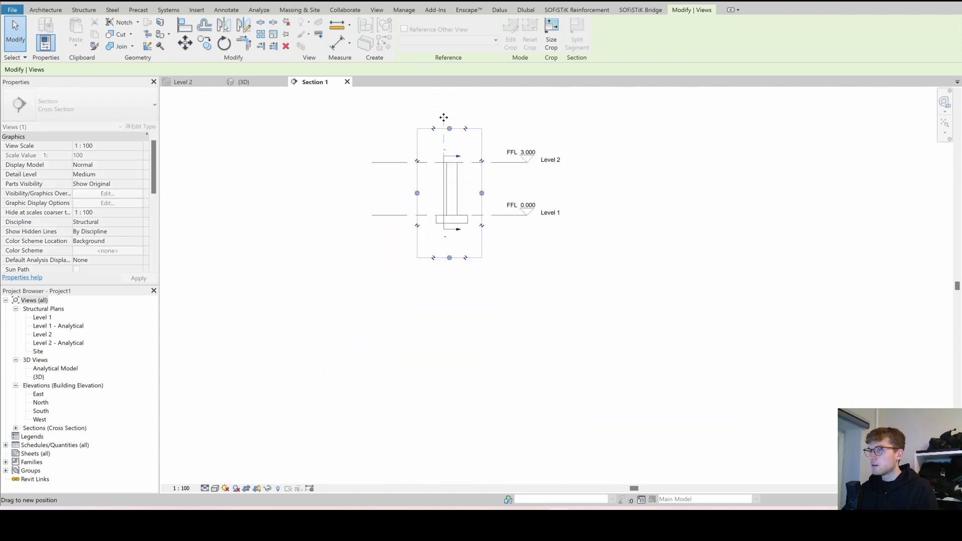
click(516, 259)
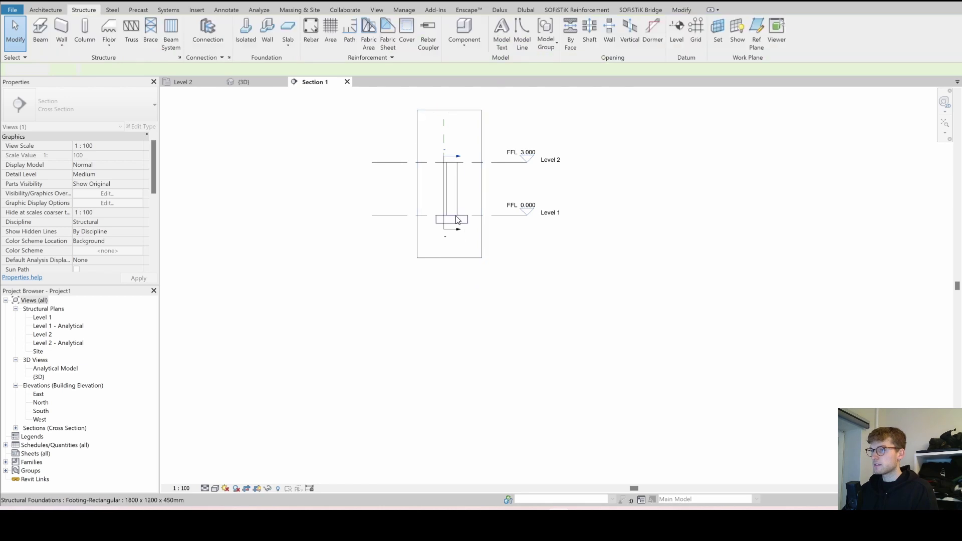
Hide the Section Boxes and Sections annotation categories in the Section 1 view.
scroll(455, 215, up, 3)
click(483, 265)
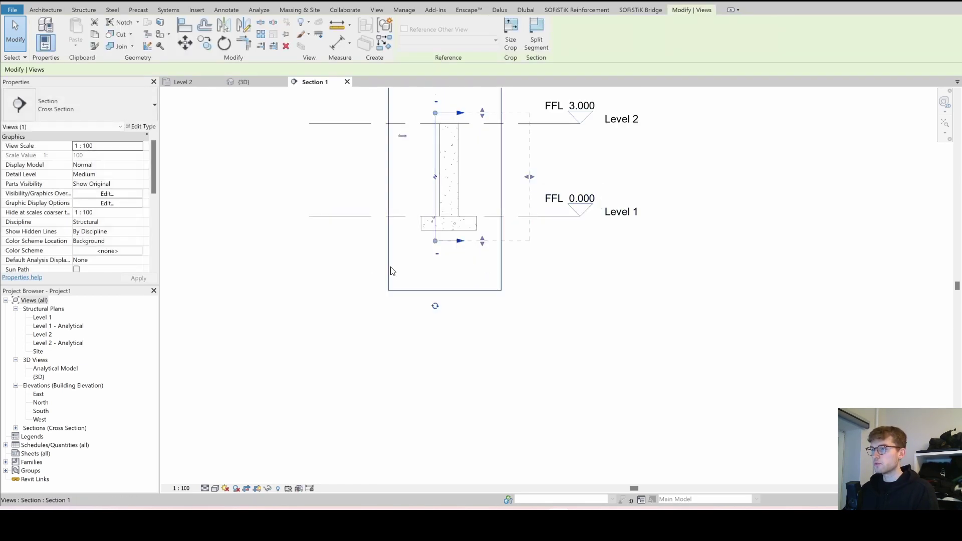
key(v)
key(g)
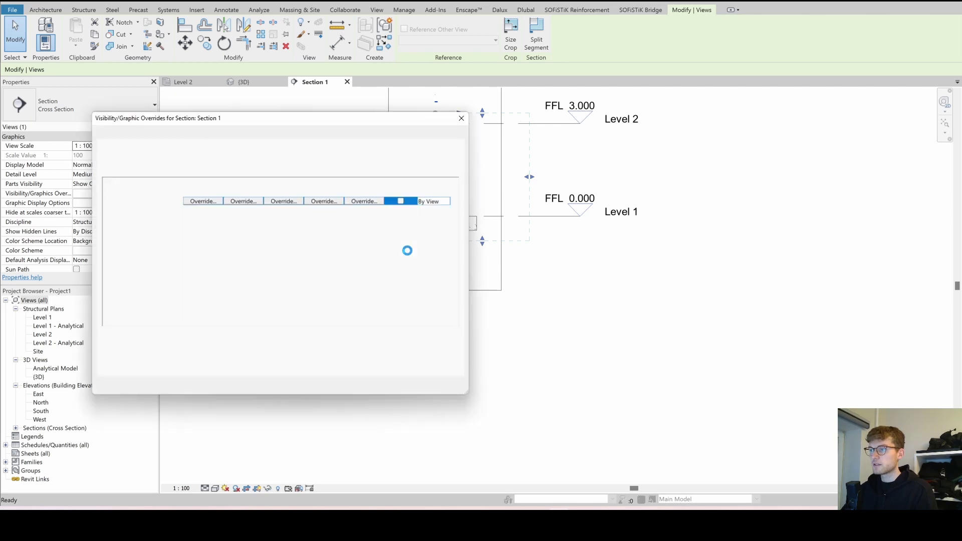
click(154, 127)
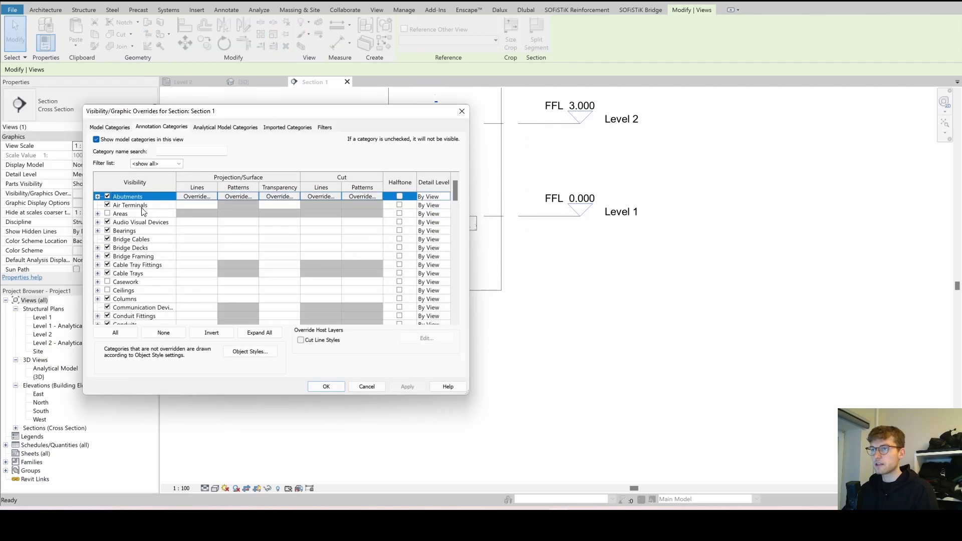
scroll(132, 241, down, 10)
scroll(127, 290, down, 2)
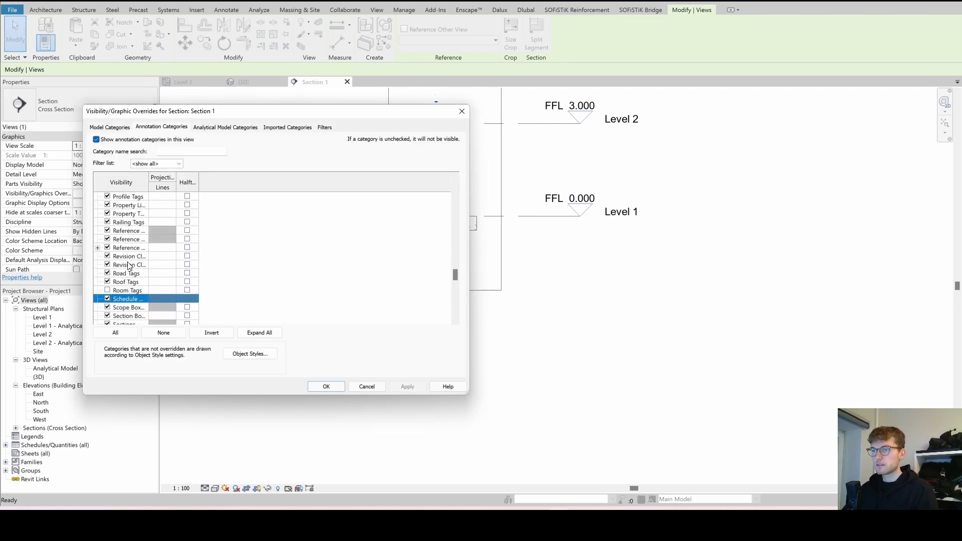
click(106, 307)
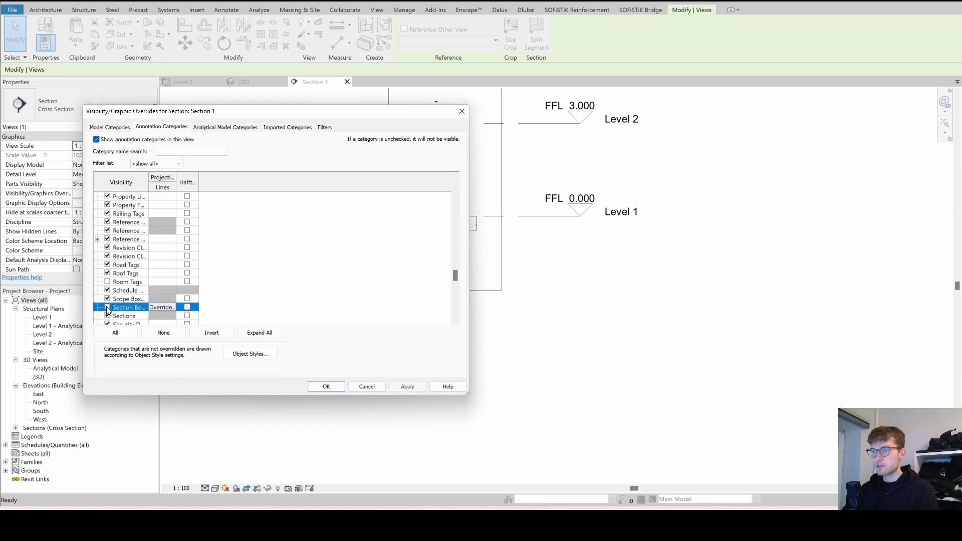
click(107, 316)
scroll(129, 306, down, 4)
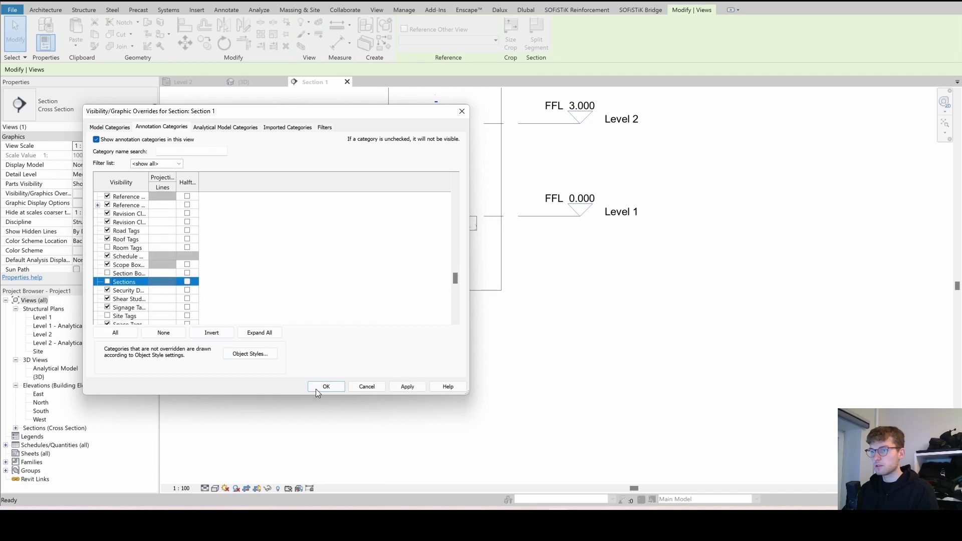
click(340, 388)
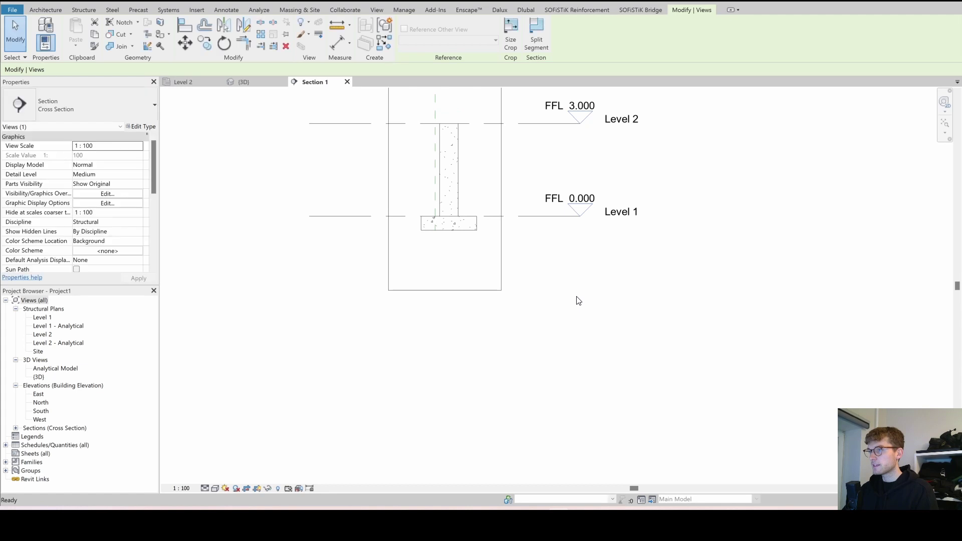
middle_drag(578, 299, 465, 374)
scroll(344, 321, up, 2)
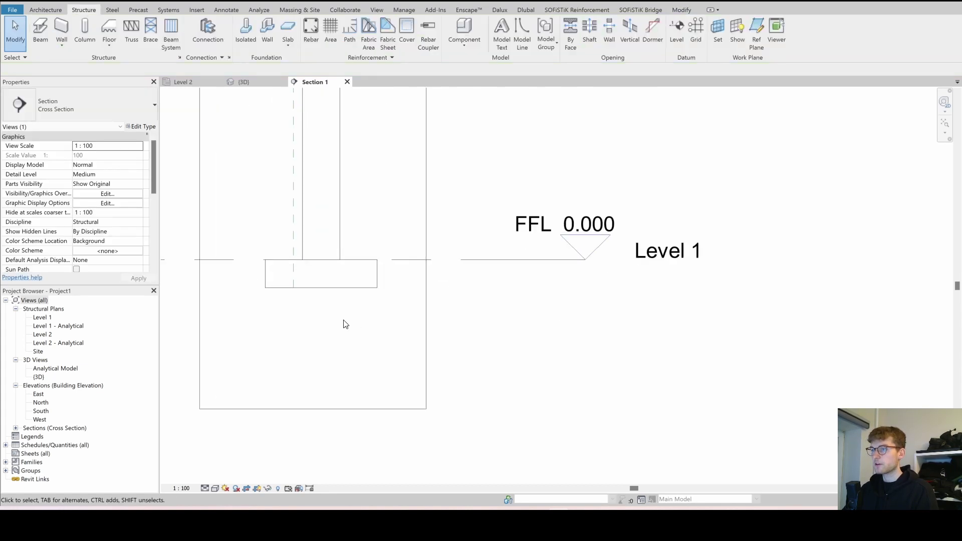
scroll(399, 313, down, 2)
scroll(386, 315, up, 1)
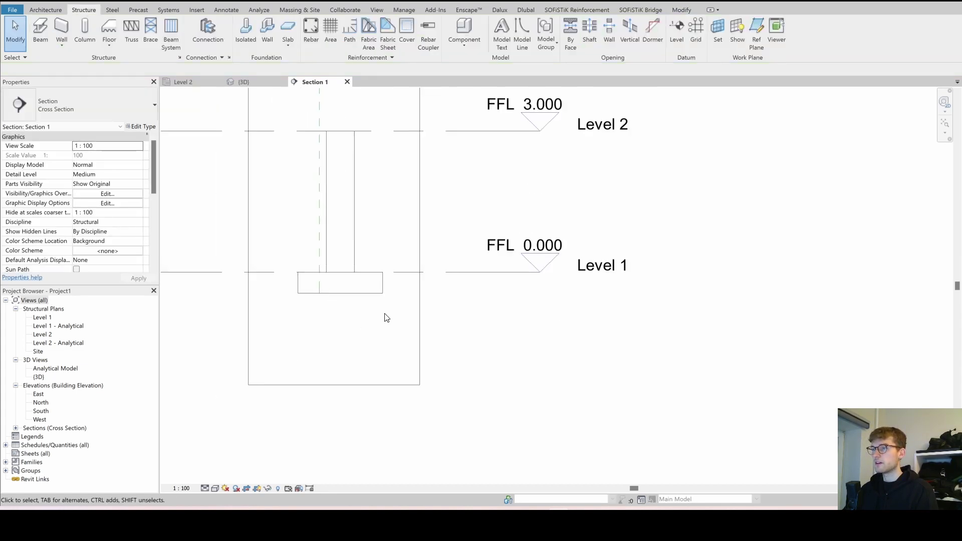
middle_drag(384, 316, 473, 335)
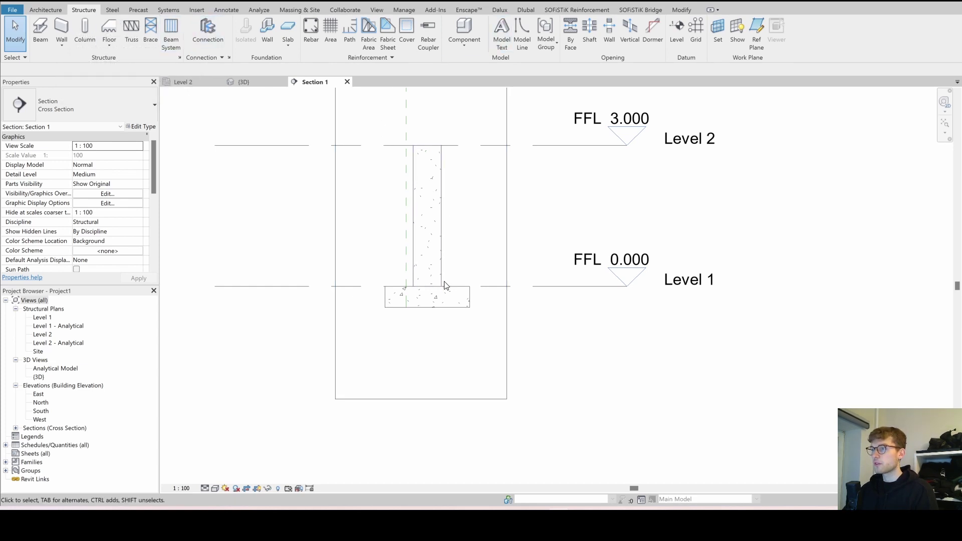
click(445, 306)
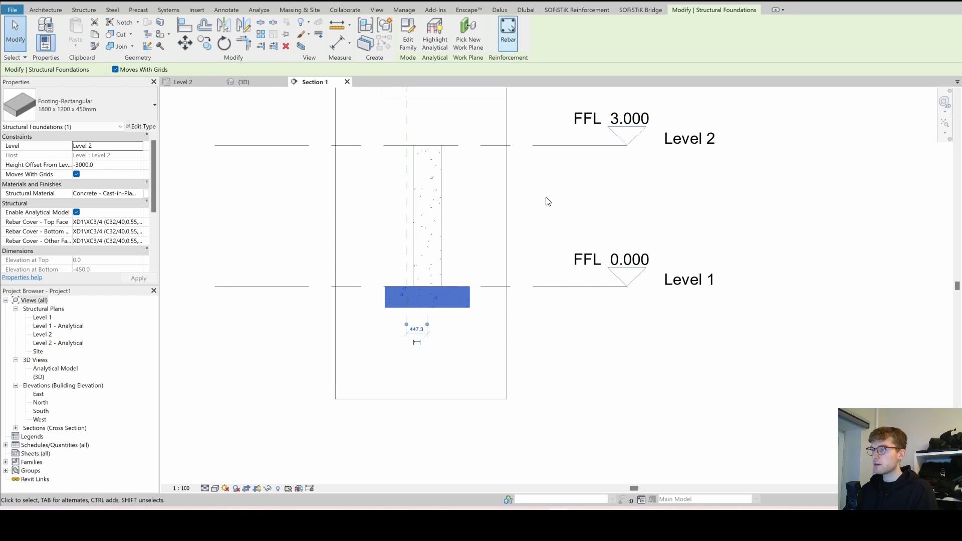
key(Escape)
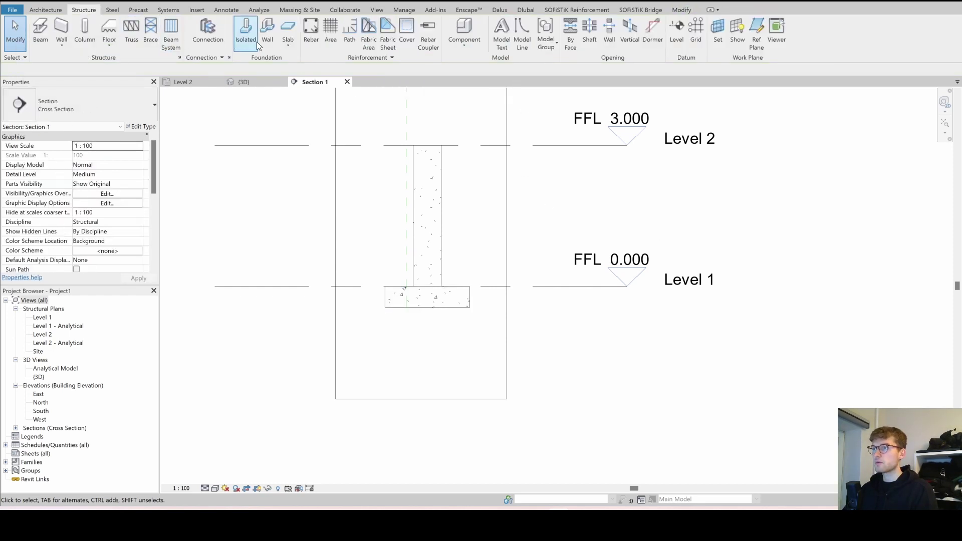
Start the Rebar command, browse the available bar shapes and choose shape 21 for the H12 bar, then leave placement.
click(314, 37)
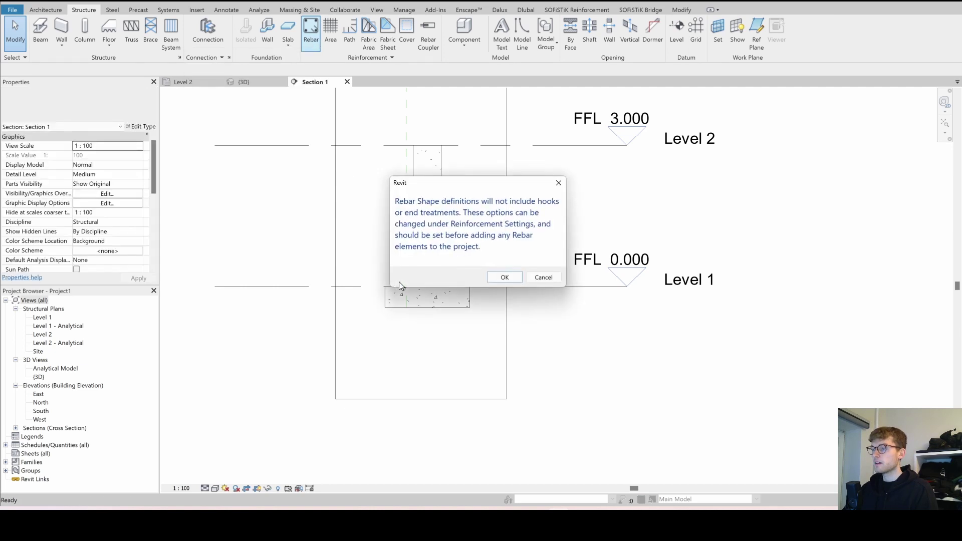
click(505, 278)
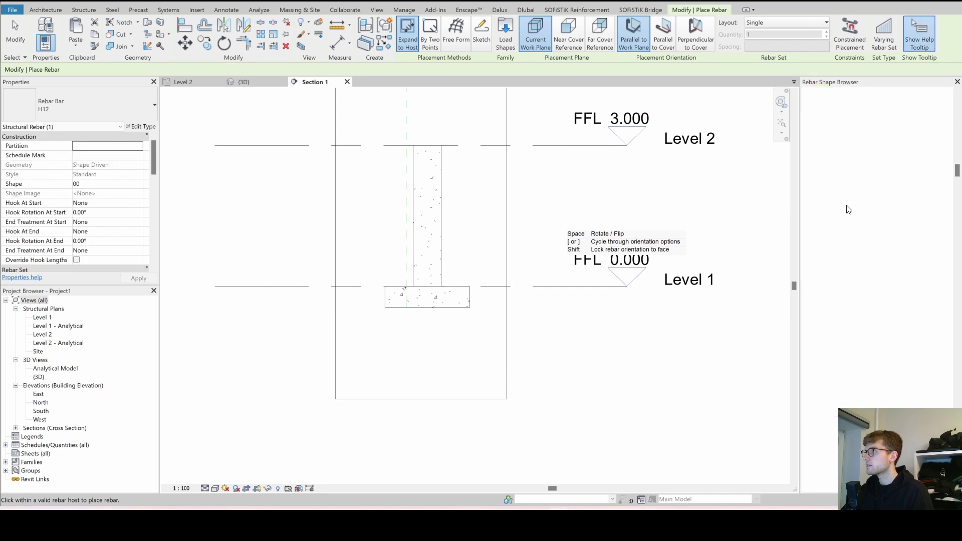
scroll(855, 230, up, 8)
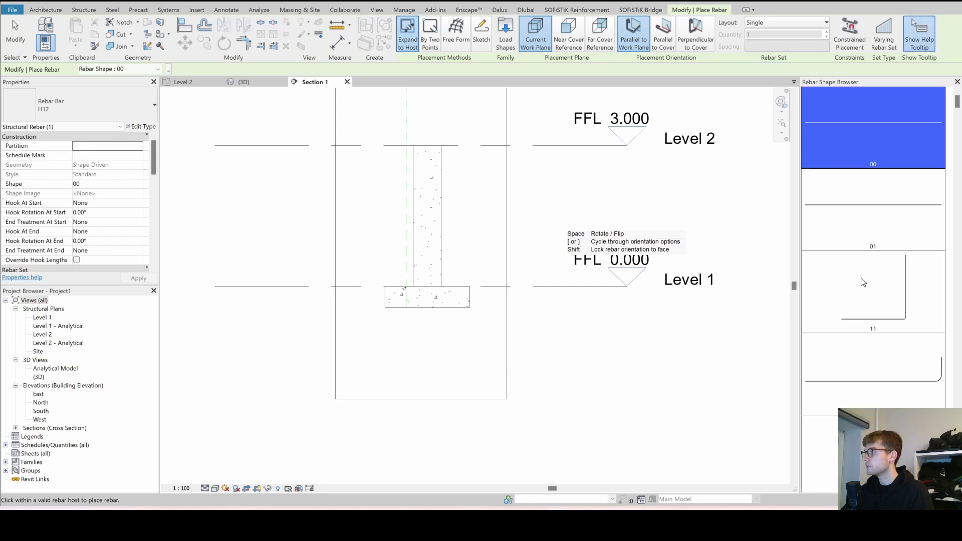
scroll(862, 279, down, 5)
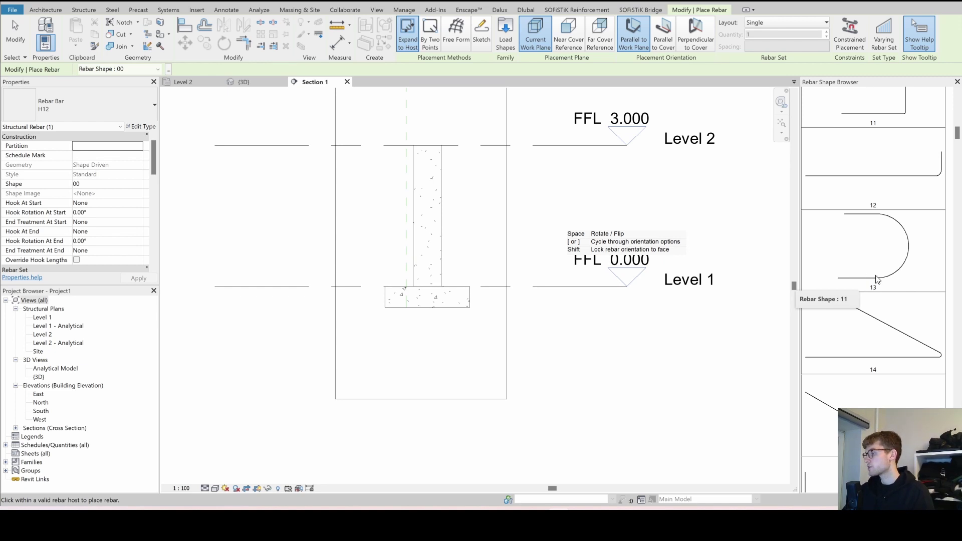
scroll(881, 283, down, 3)
scroll(889, 273, down, 3)
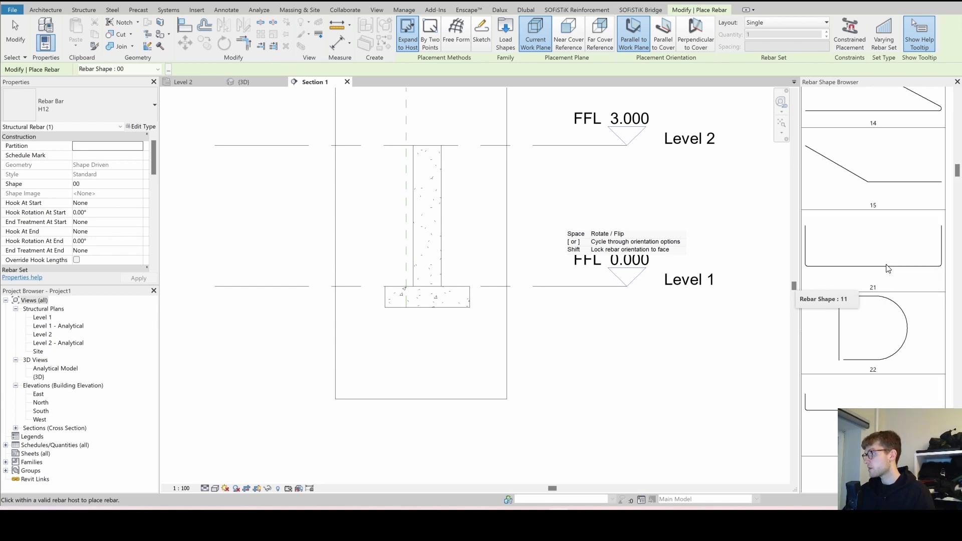
scroll(886, 271, down, 3)
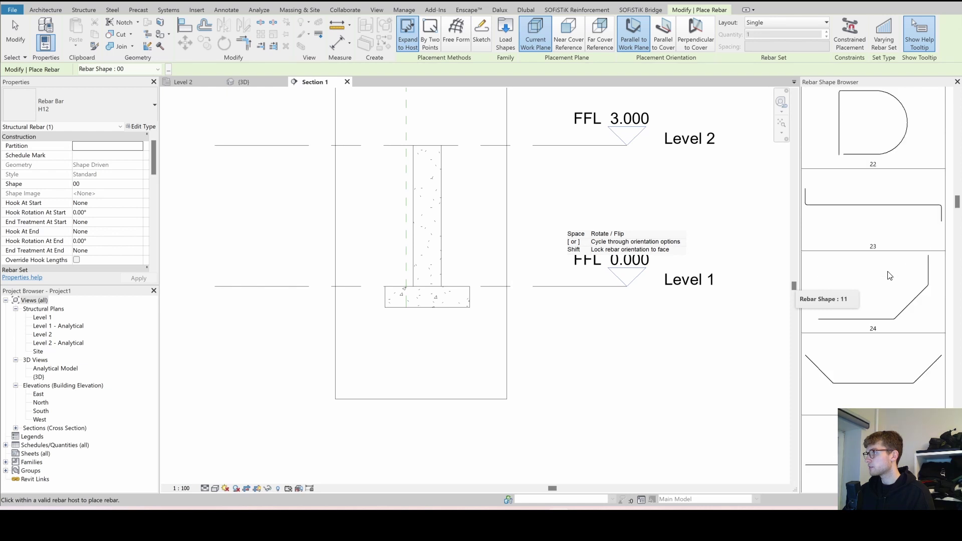
scroll(890, 275, down, 10)
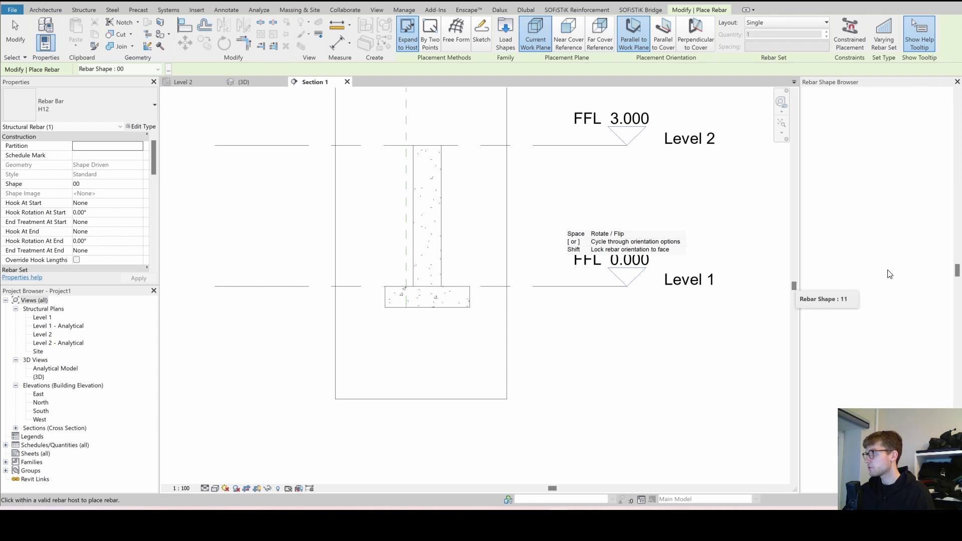
scroll(891, 273, up, 5)
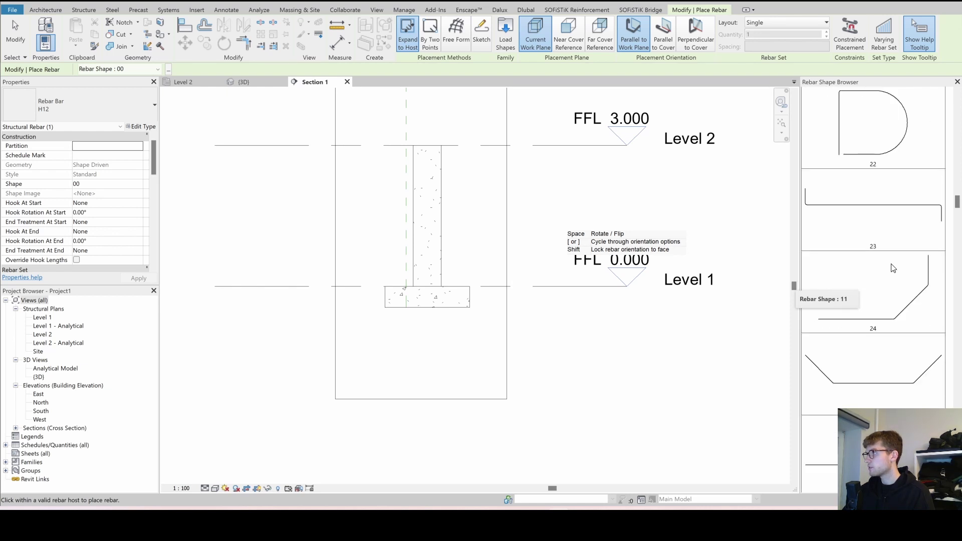
scroll(893, 268, up, 2)
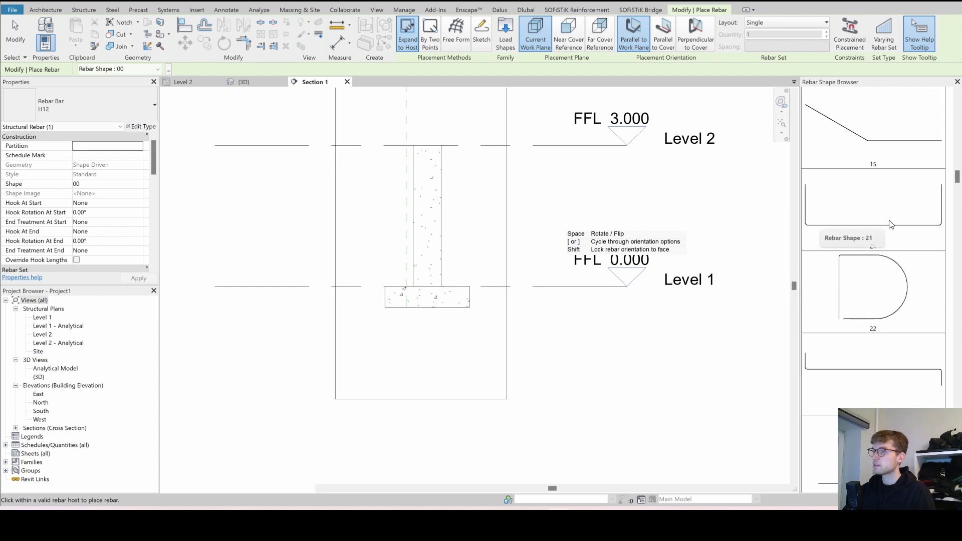
click(826, 223)
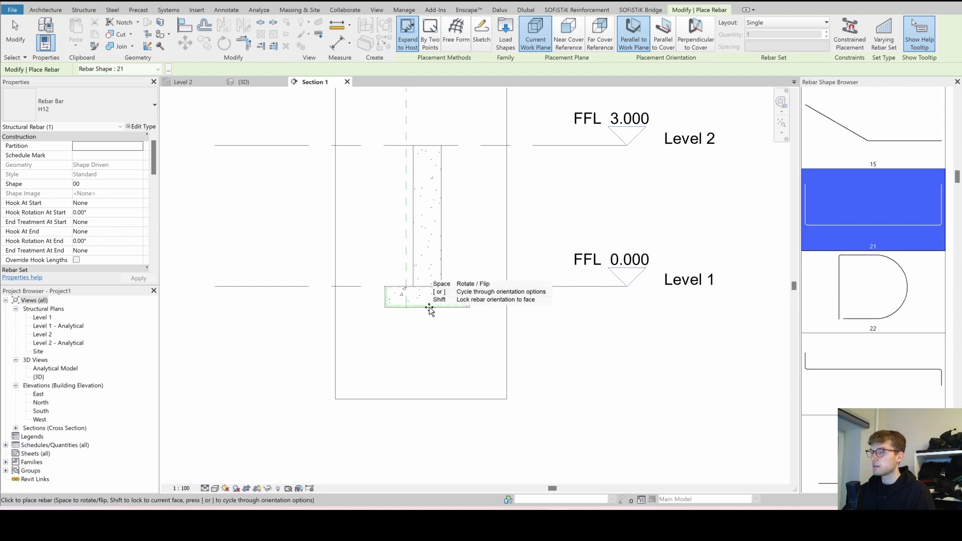
scroll(428, 307, up, 5)
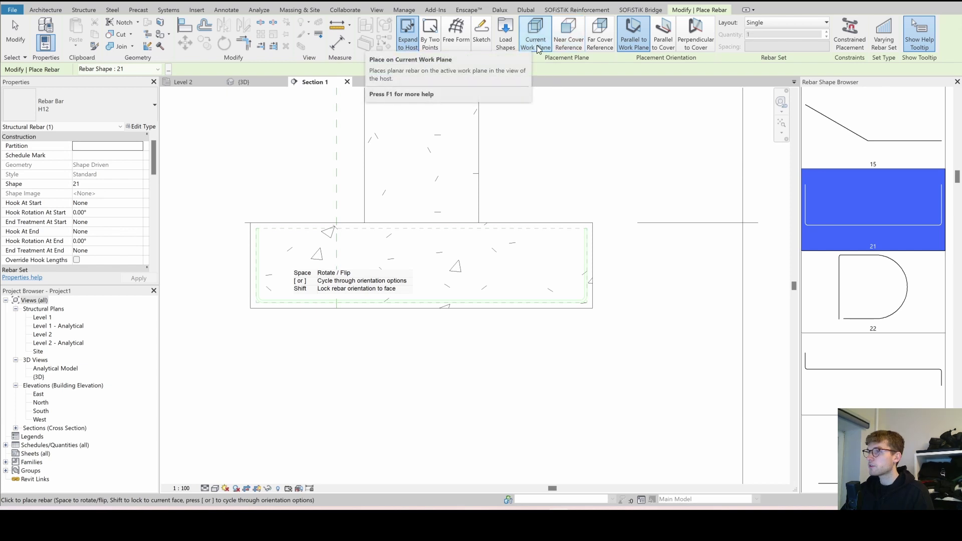
key(Escape)
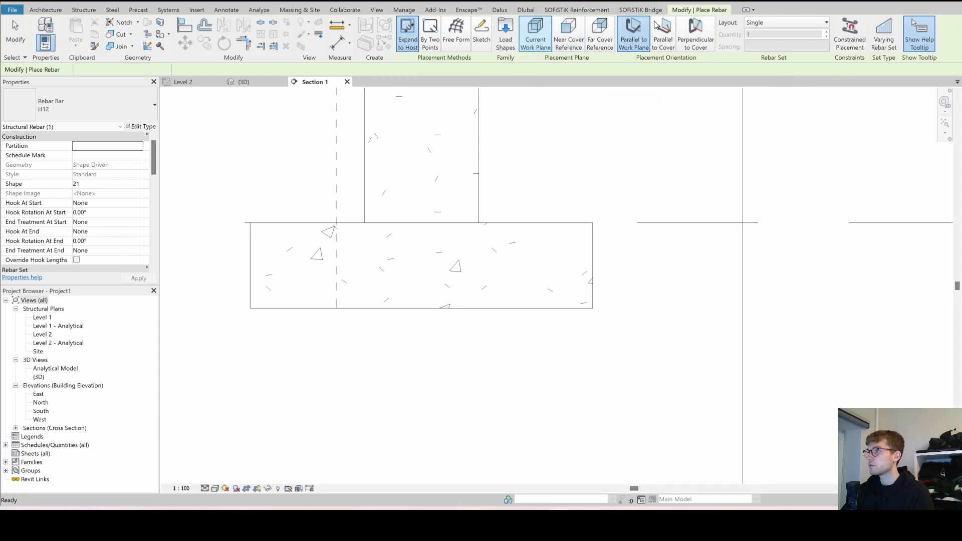
Set the work plane of the section view to Reference Plane : 2.
click(76, 12)
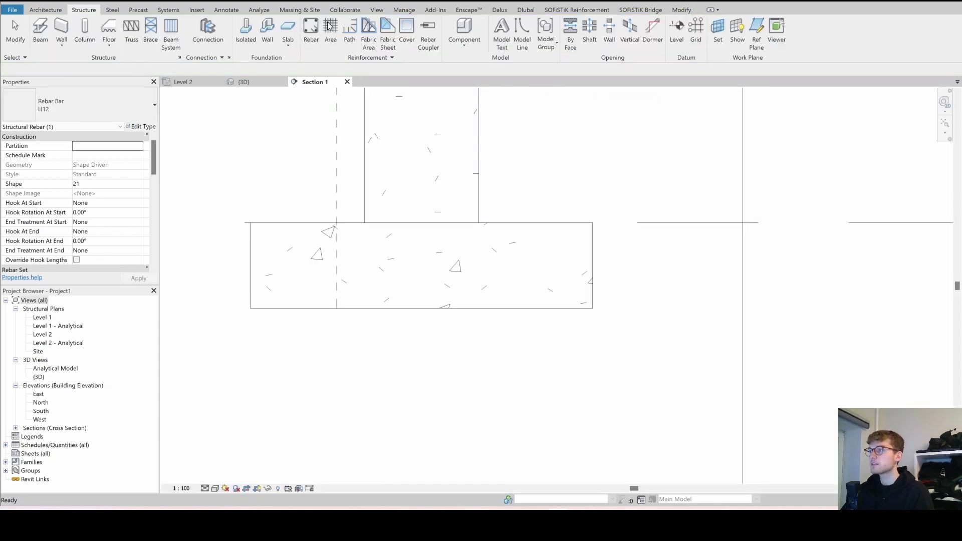
click(720, 37)
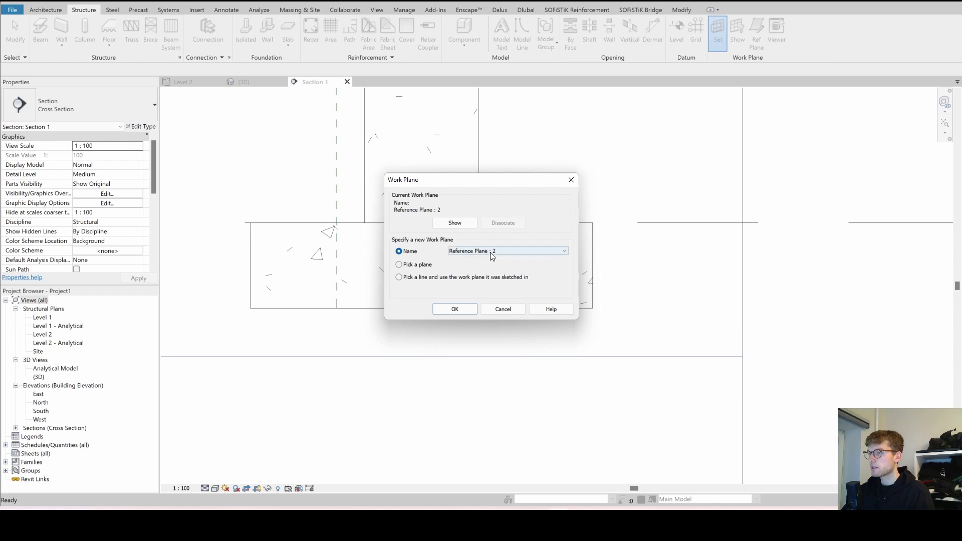
click(491, 252)
click(485, 276)
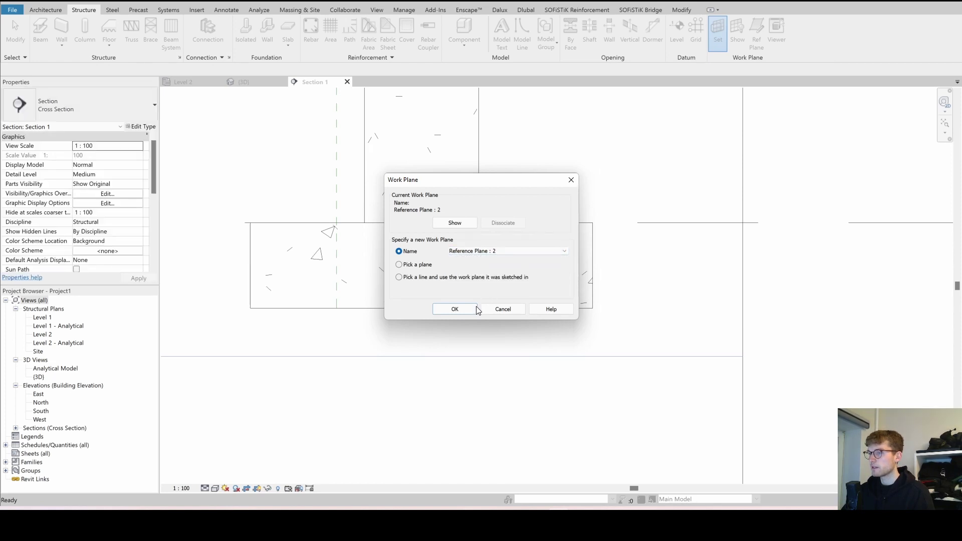
click(472, 310)
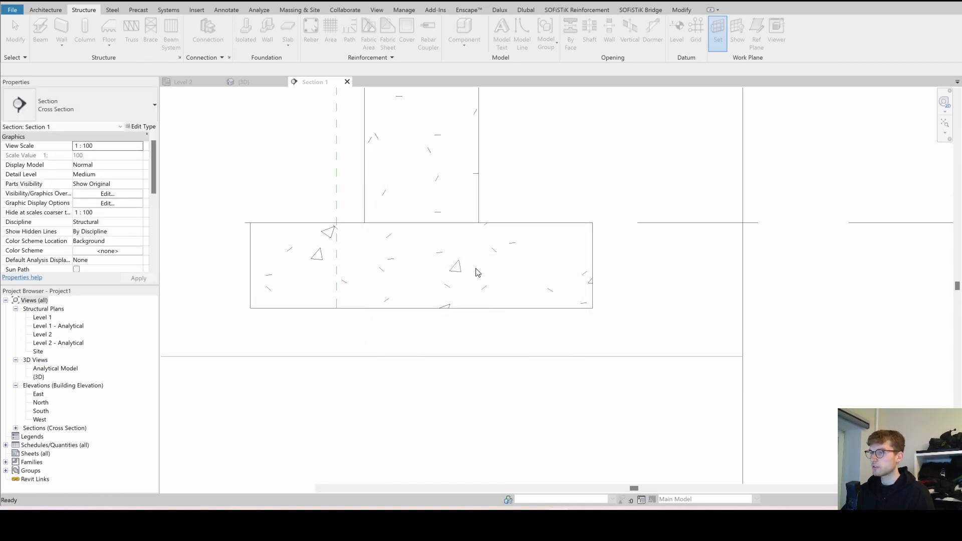
Place a single H12 shape 21 bar in the footing, parallel to the current work plane with its legs pointing up, and select it.
scroll(502, 279, down, 5)
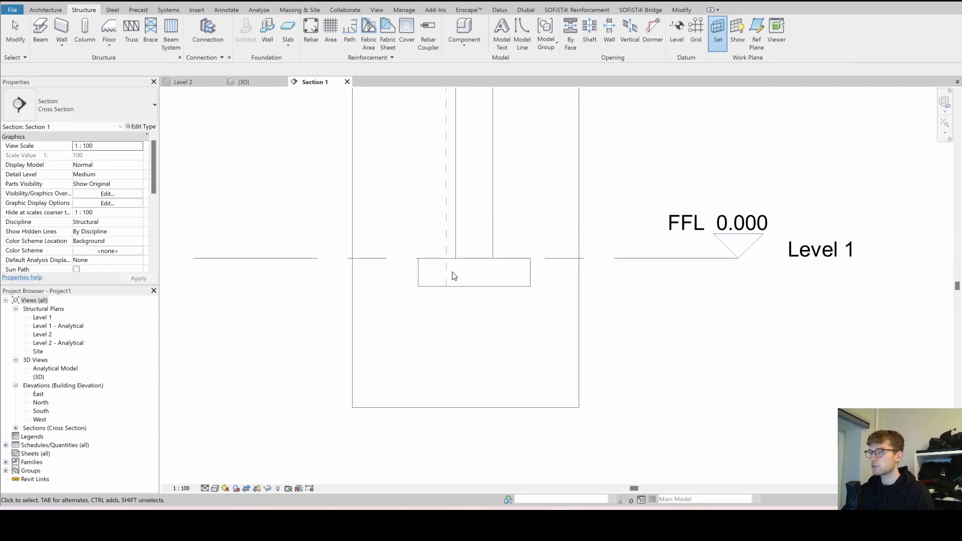
scroll(451, 275, up, 5)
scroll(451, 275, down, 1)
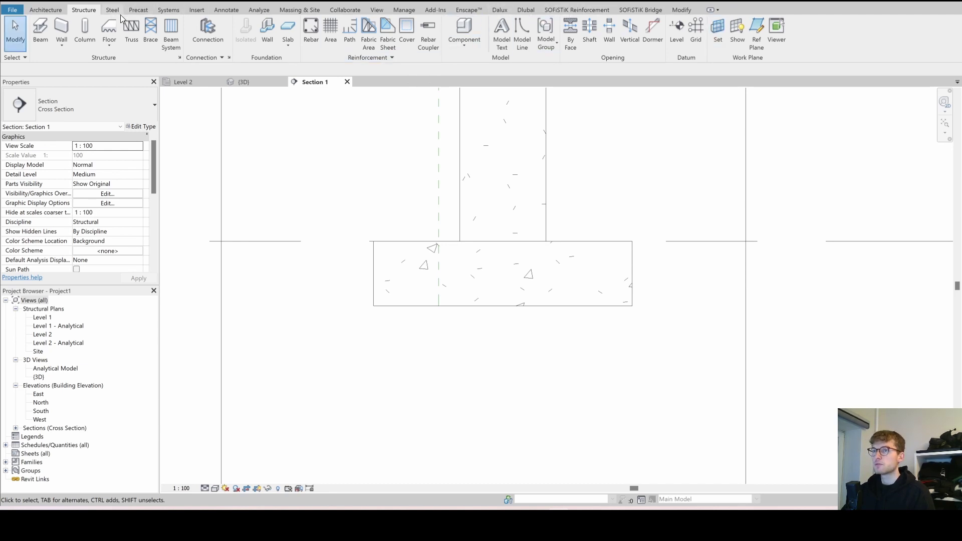
click(308, 38)
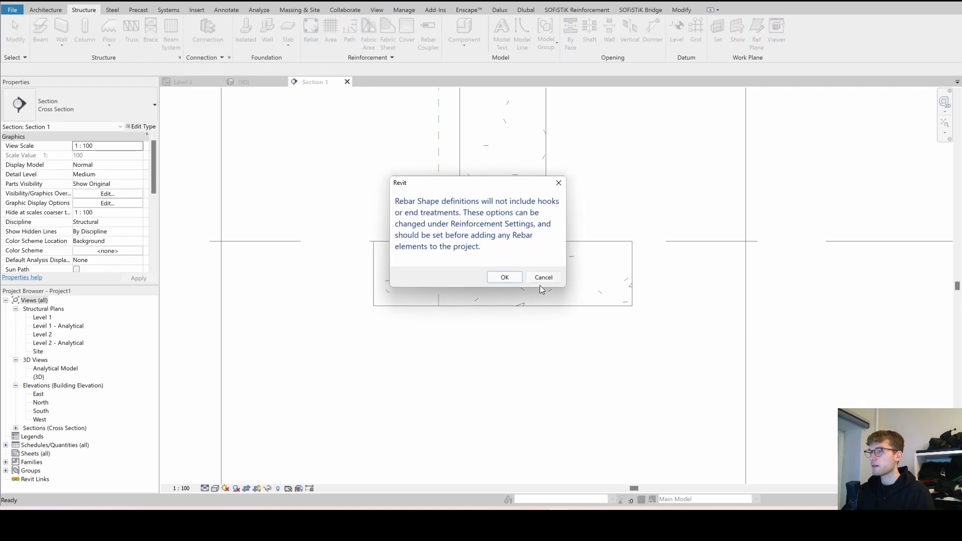
click(508, 276)
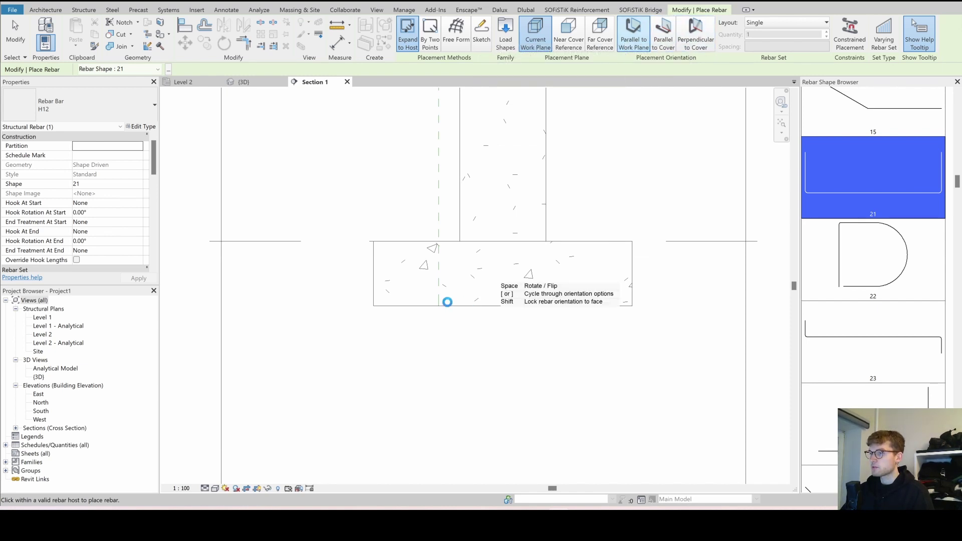
click(386, 295)
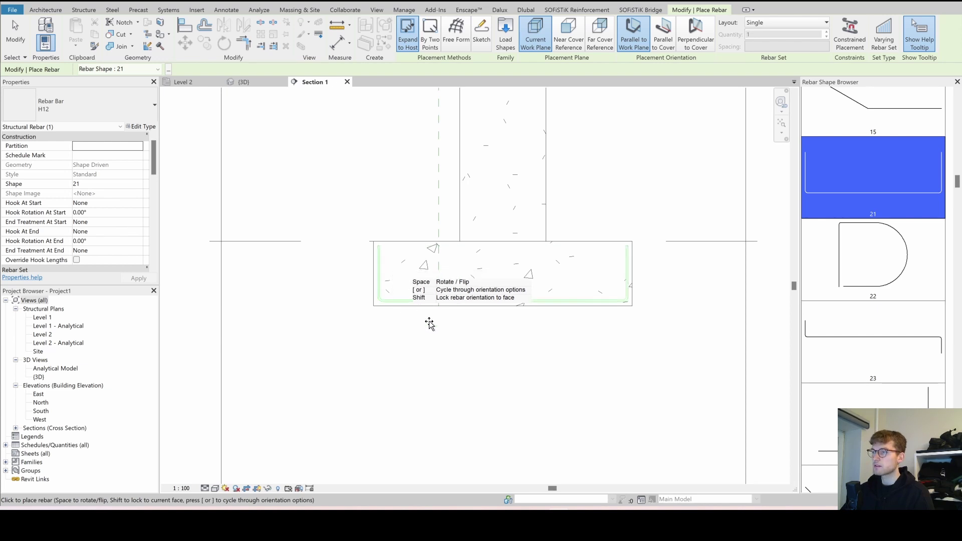
key(Escape)
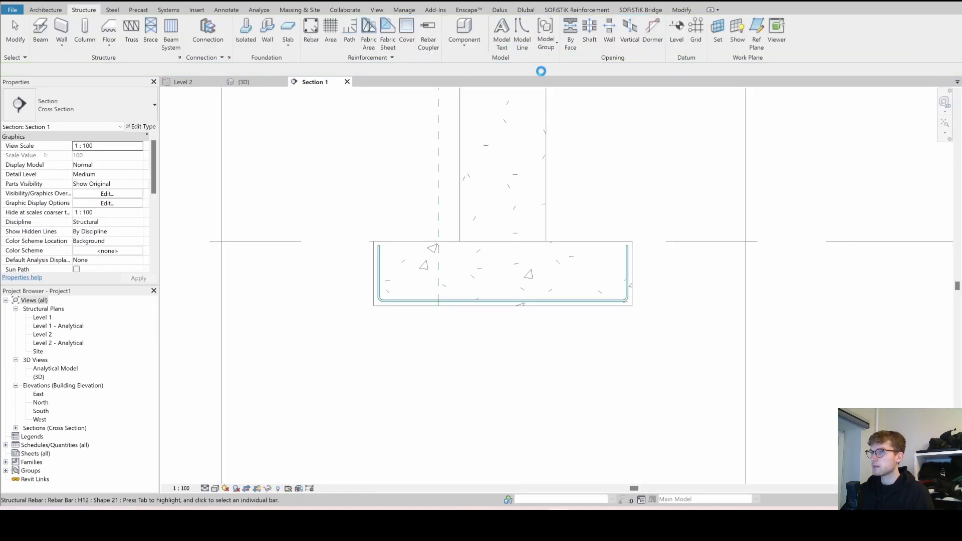
click(379, 295)
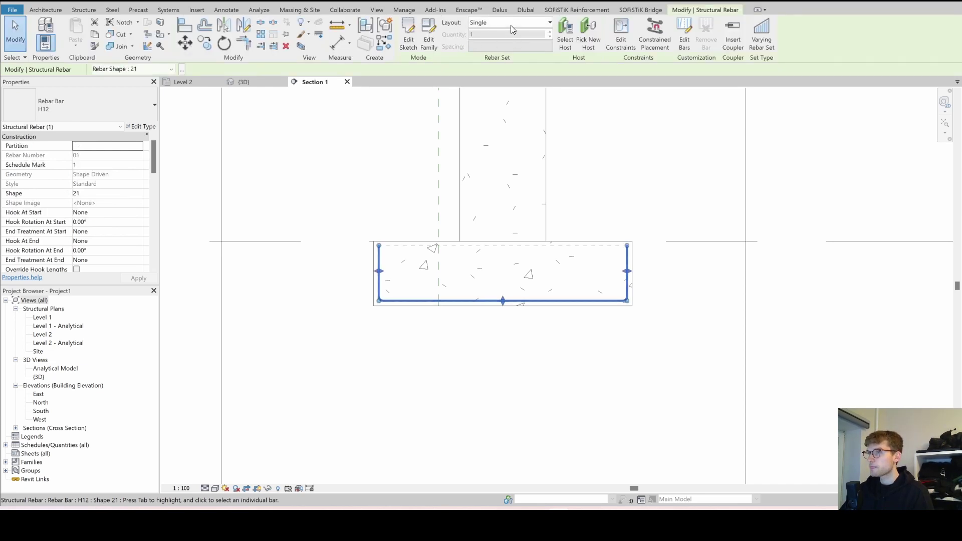
Set the selected footing bar's layout to Maximum Spacing at 100 mm and change its bar type to H20.
click(510, 23)
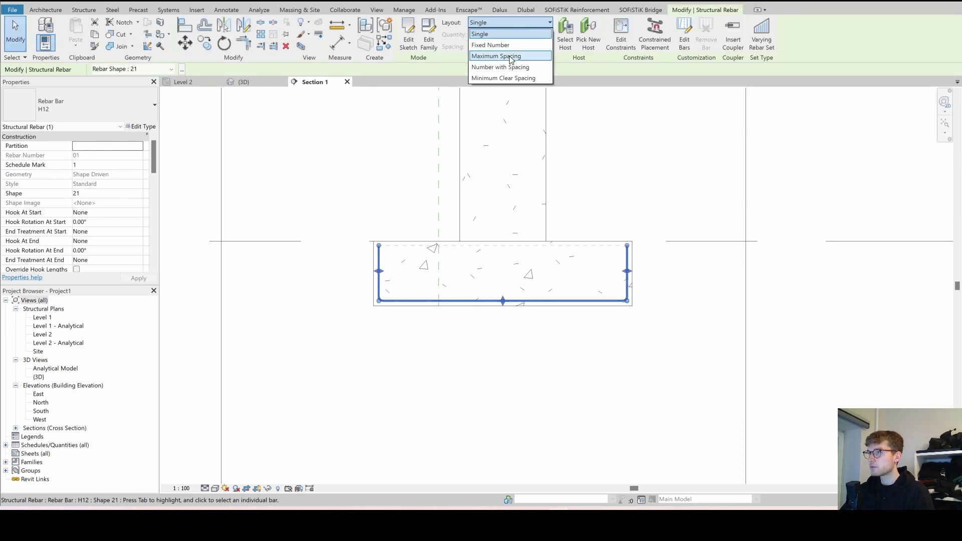
click(215, 146)
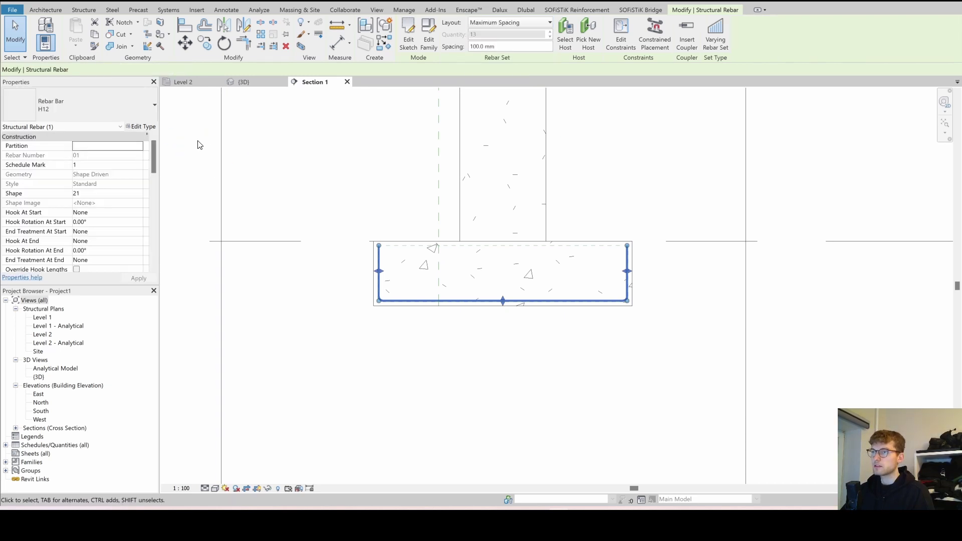
click(122, 108)
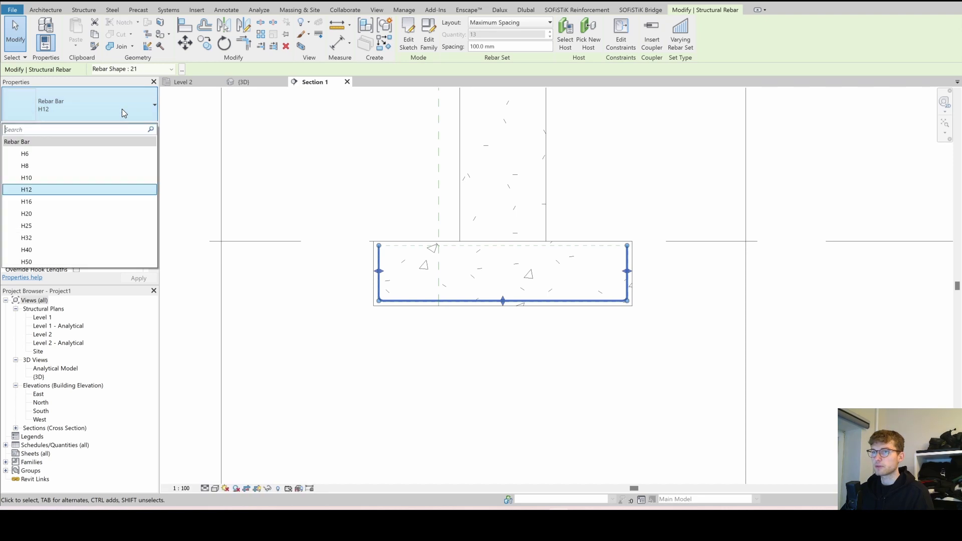
click(89, 214)
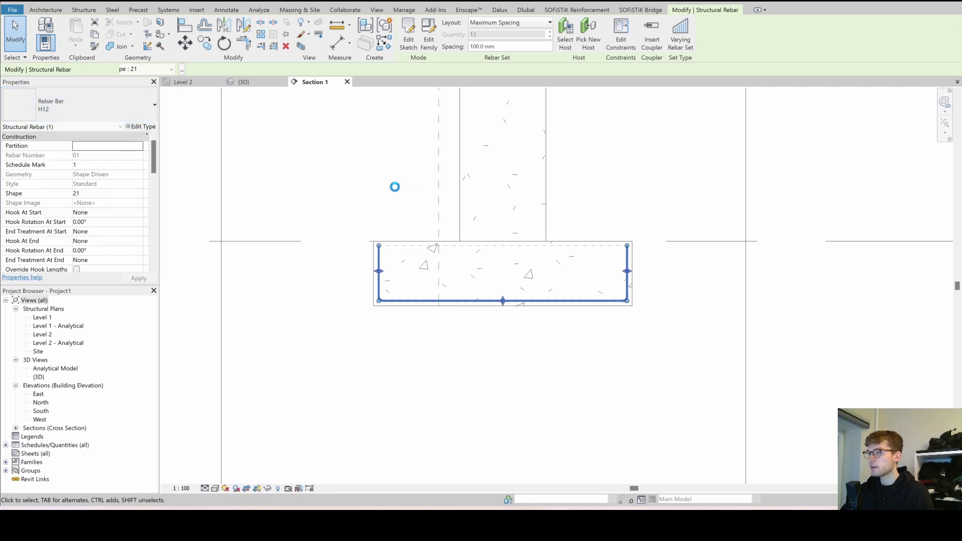
click(613, 333)
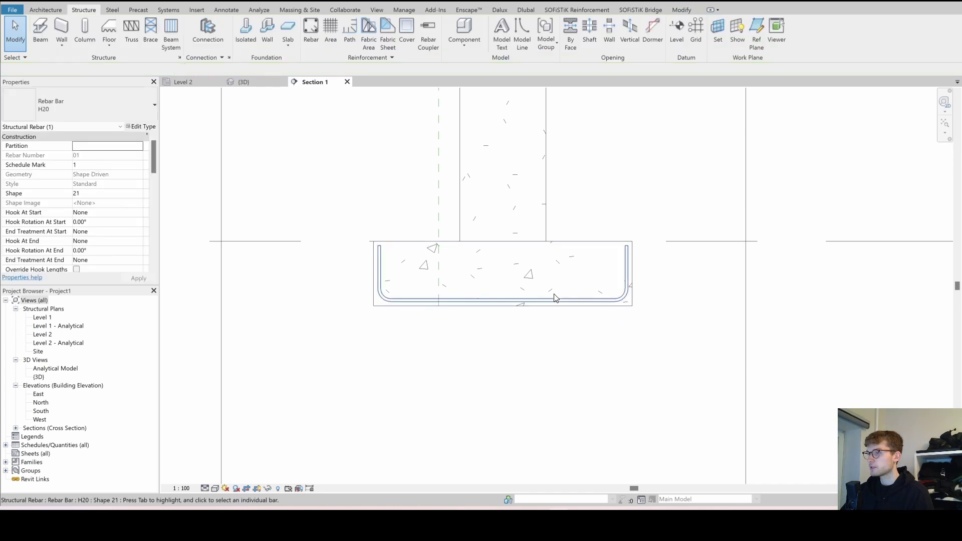
In the Section 2 view, place an H12 shape 21 bar in the footing, parallel to the work plane with its legs pointing up.
scroll(555, 293, down, 1)
middle_drag(550, 292, 516, 402)
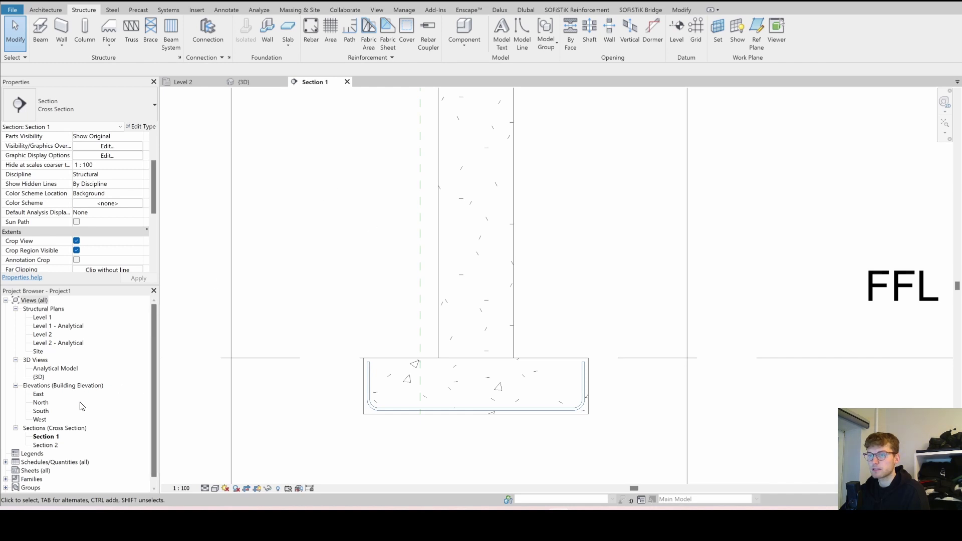
double_click(45, 445)
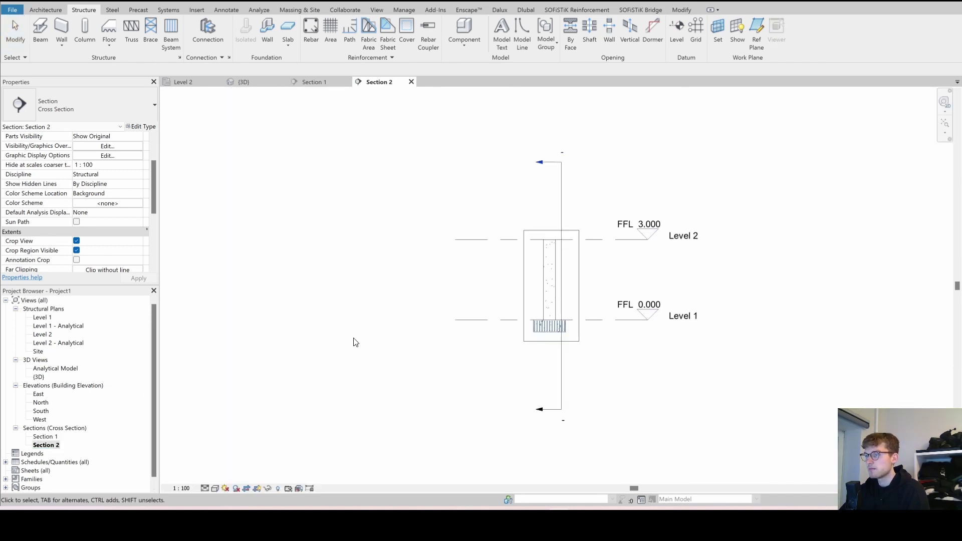
scroll(554, 329, up, 6)
scroll(553, 329, down, 2)
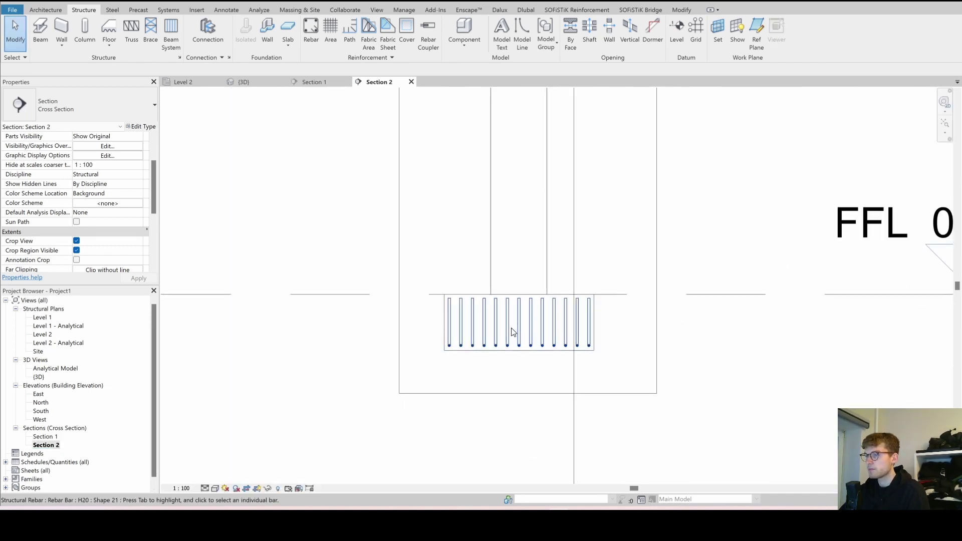
middle_drag(611, 341, 524, 339)
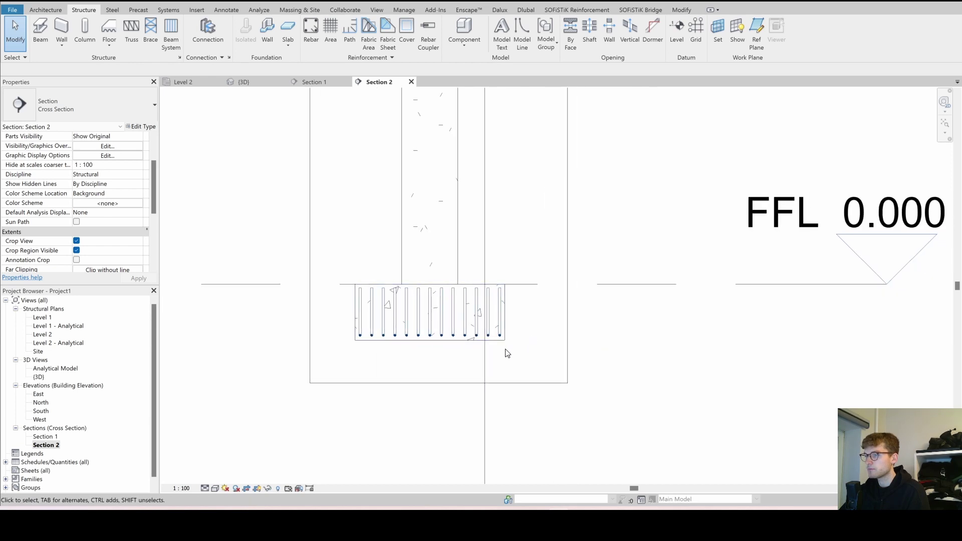
scroll(441, 346, up, 2)
click(518, 260)
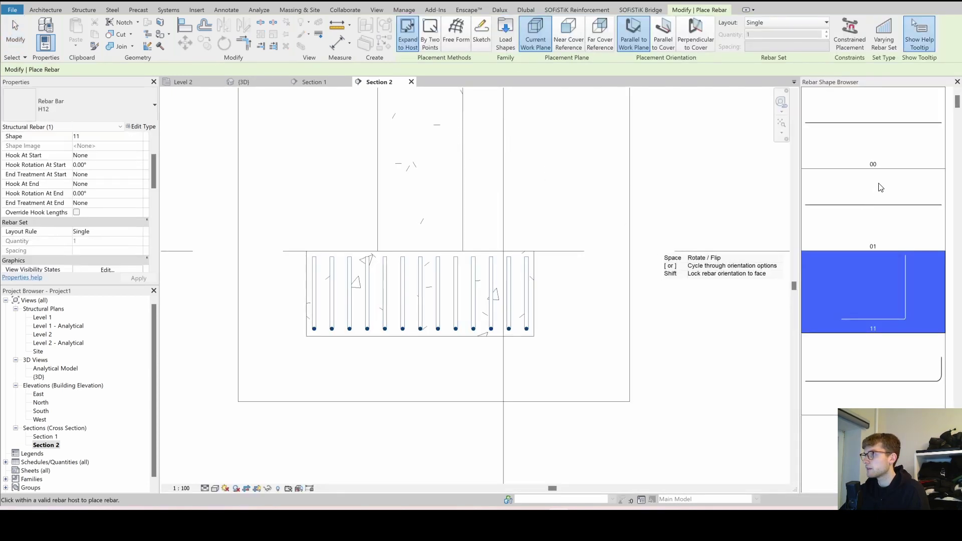
scroll(877, 371, down, 5)
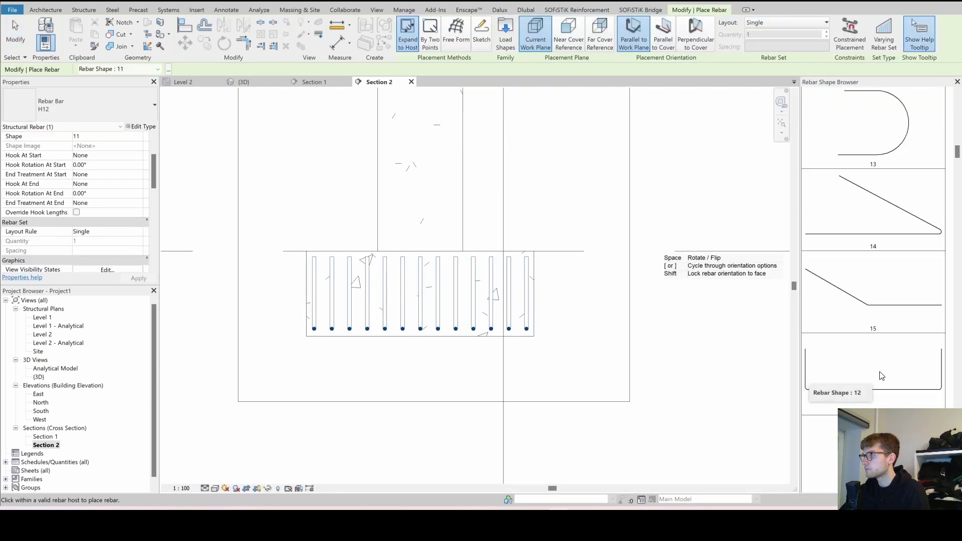
click(876, 373)
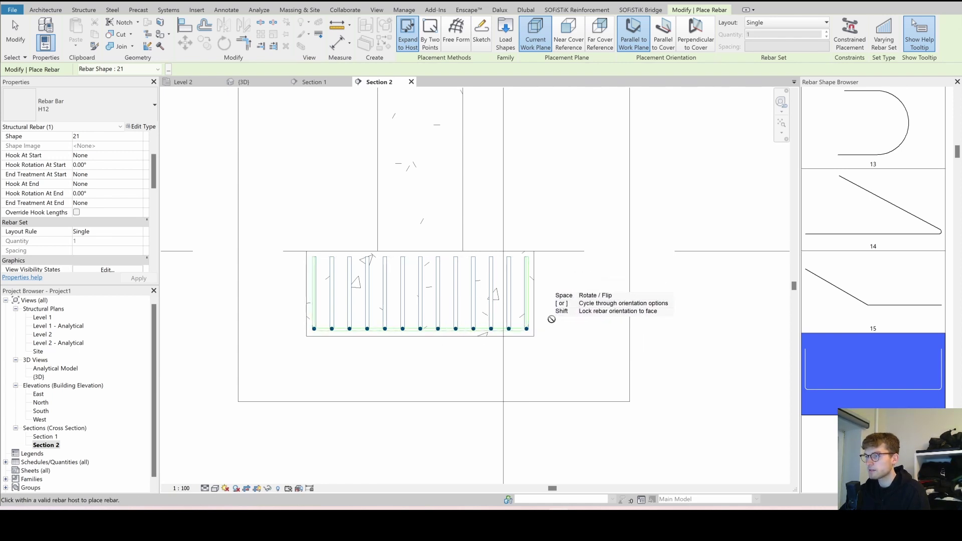
click(490, 328)
key(Escape)
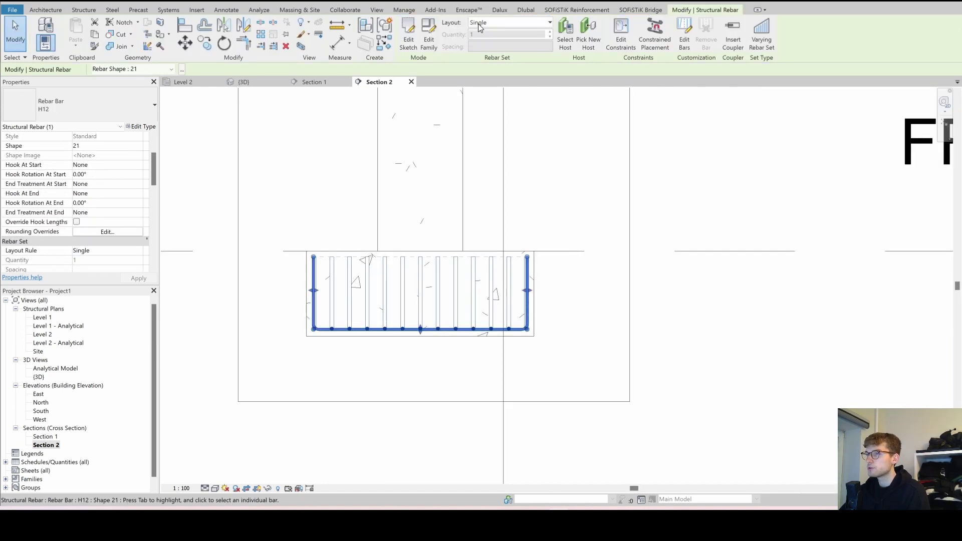
Set the new H12 bar's layout to Maximum Spacing at 100 mm, keeping the bar set selected.
click(501, 23)
click(496, 56)
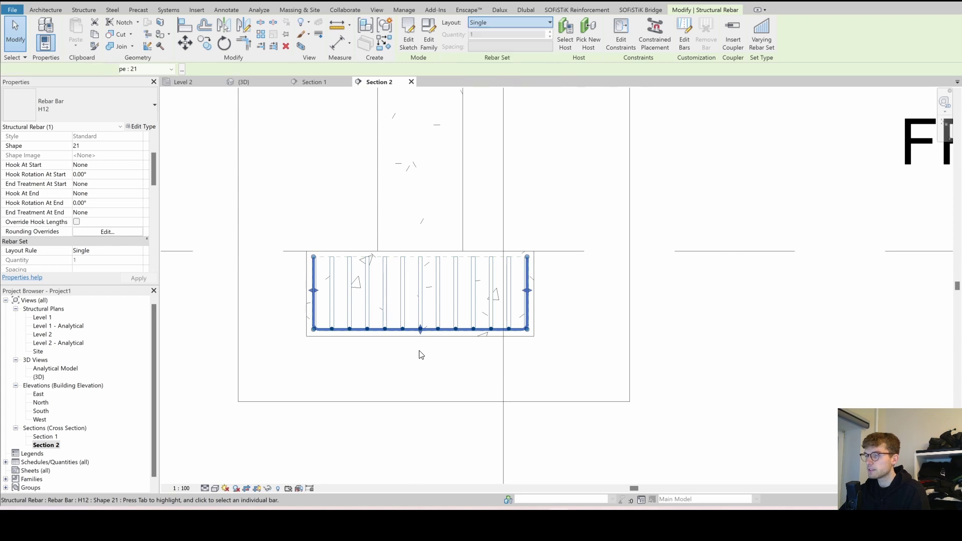
scroll(390, 366, up, 2)
scroll(390, 366, up, 2)
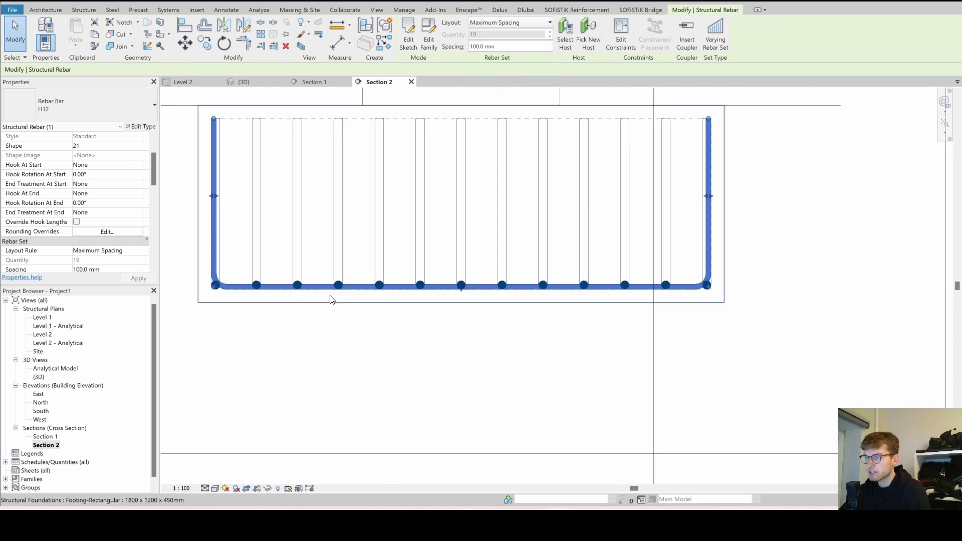
click(315, 294)
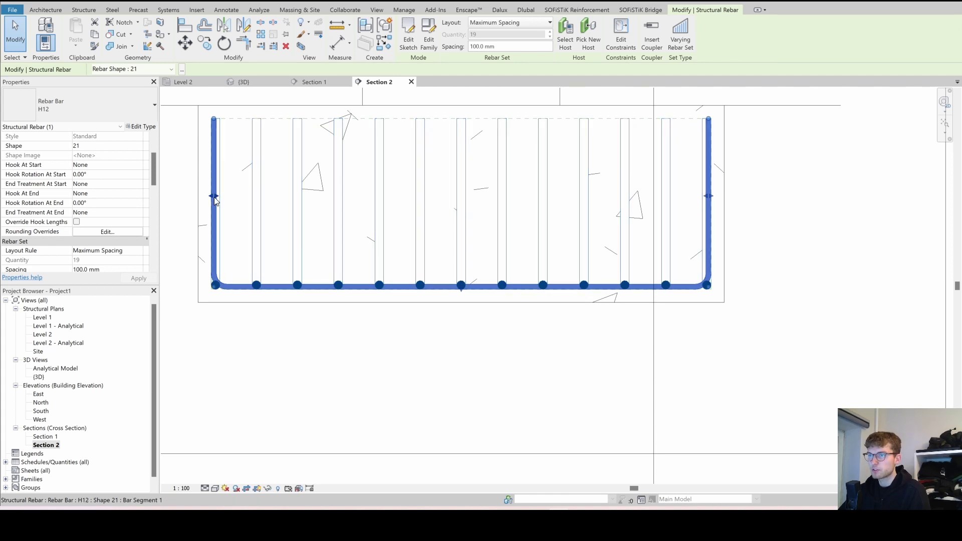
Move both vertical legs of the H12 bar set inward inside the outer H20 bars and raise its bottom segment above them.
drag(214, 199, 225, 200)
drag(708, 197, 698, 195)
drag(791, 242, 791, 243)
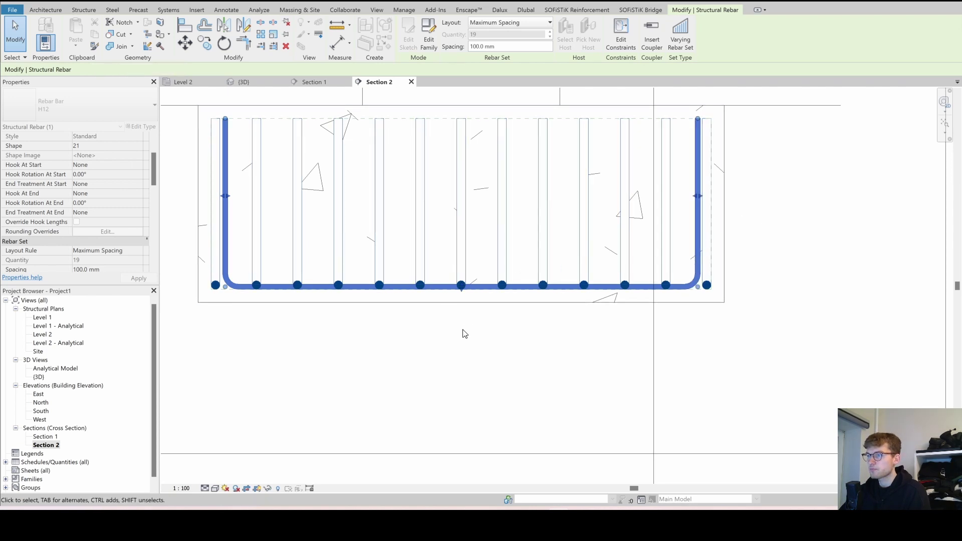
mouse_move(462, 289)
mouse_down()
mouse_move(461, 266)
mouse_move(476, 314)
mouse_move(463, 270)
mouse_up()
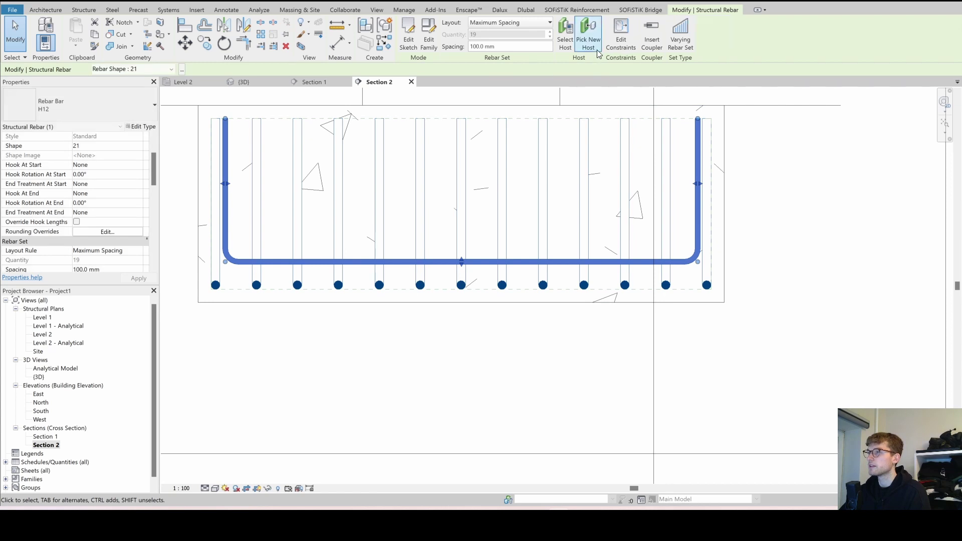
Edit the H12 bar's constraints so its bottom segment is tied to the concrete cover with an offset of -20 mm.
click(621, 43)
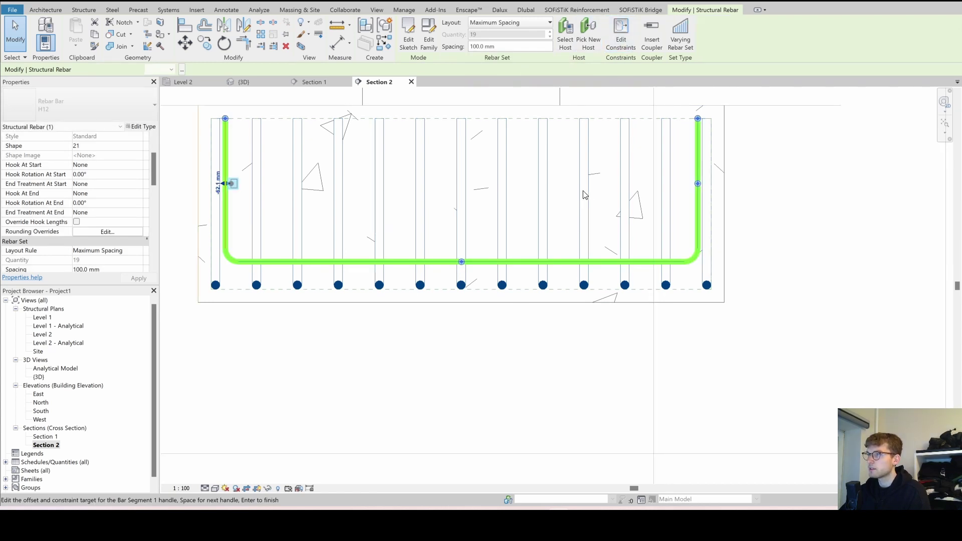
click(461, 261)
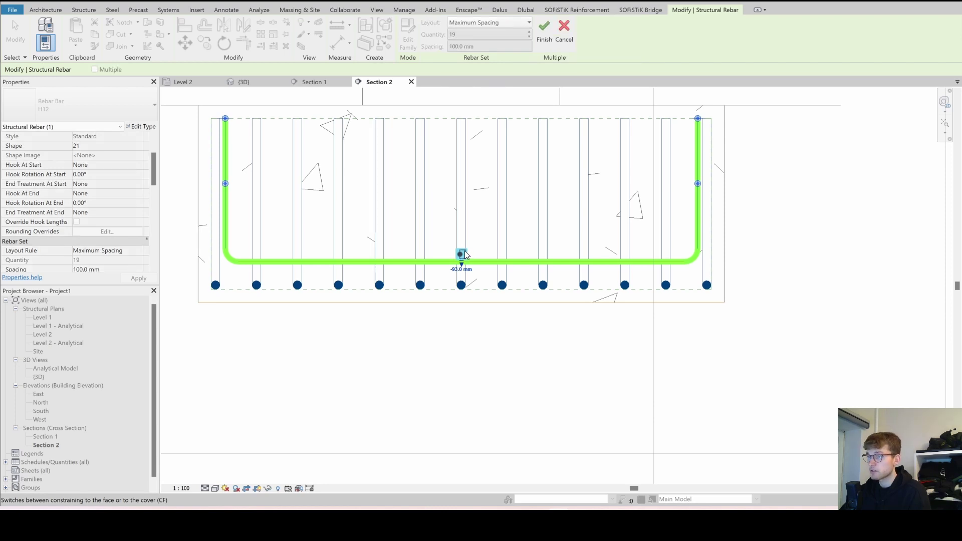
click(464, 251)
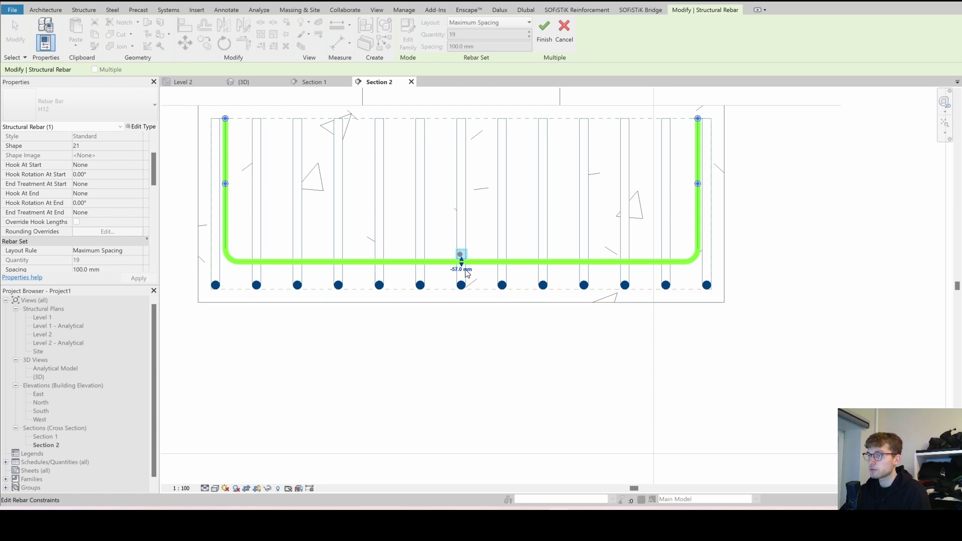
click(465, 272)
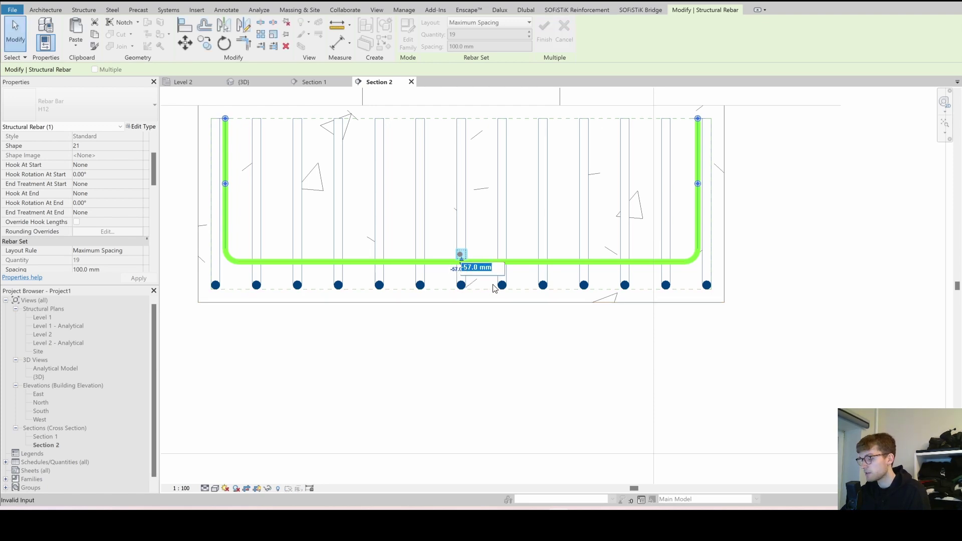
key(BackSpace)
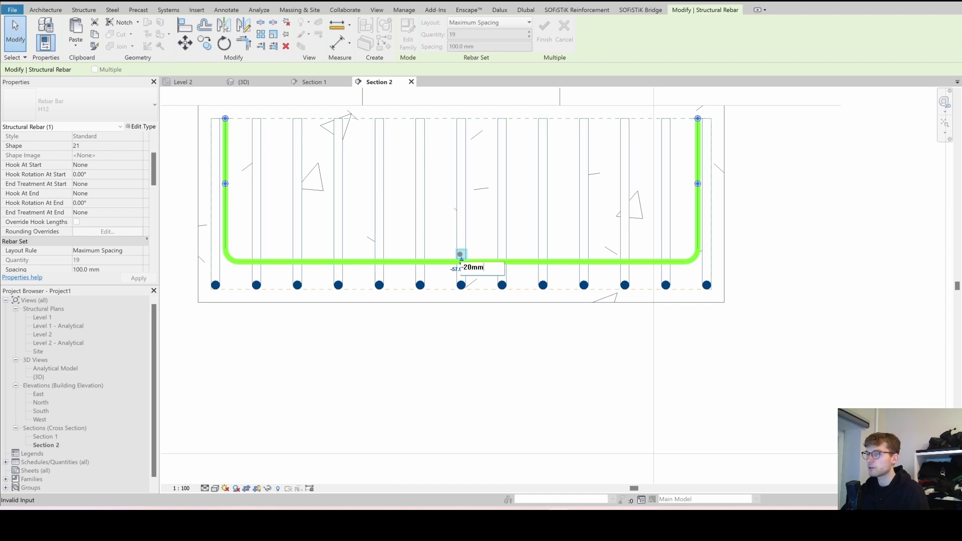
key(Return)
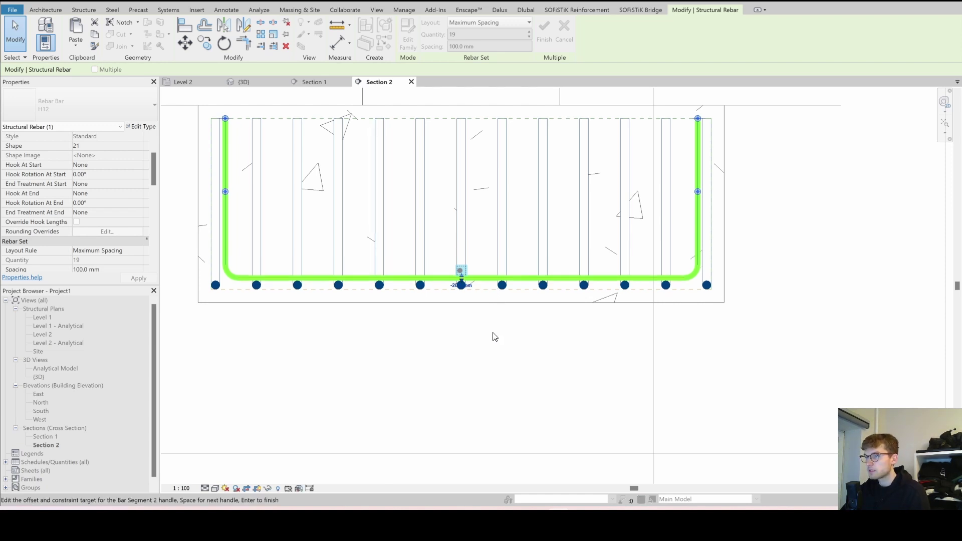
scroll(419, 289, up, 1)
scroll(419, 289, up, 6)
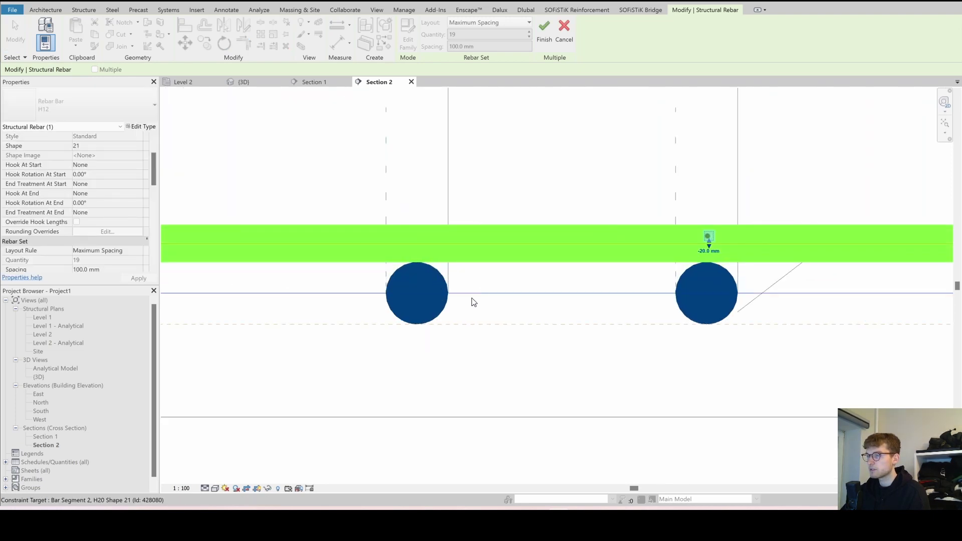
scroll(432, 295, down, 5)
scroll(431, 295, down, 3)
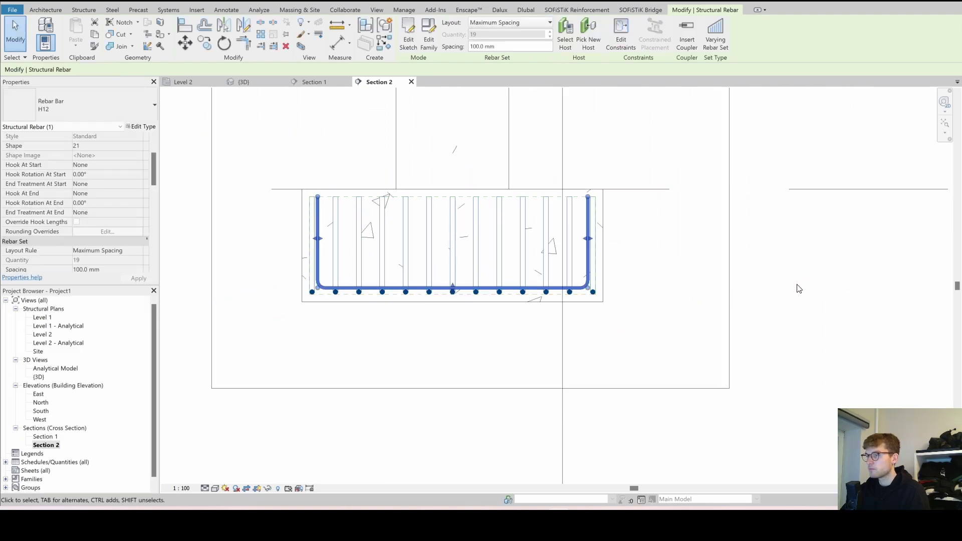
click(494, 311)
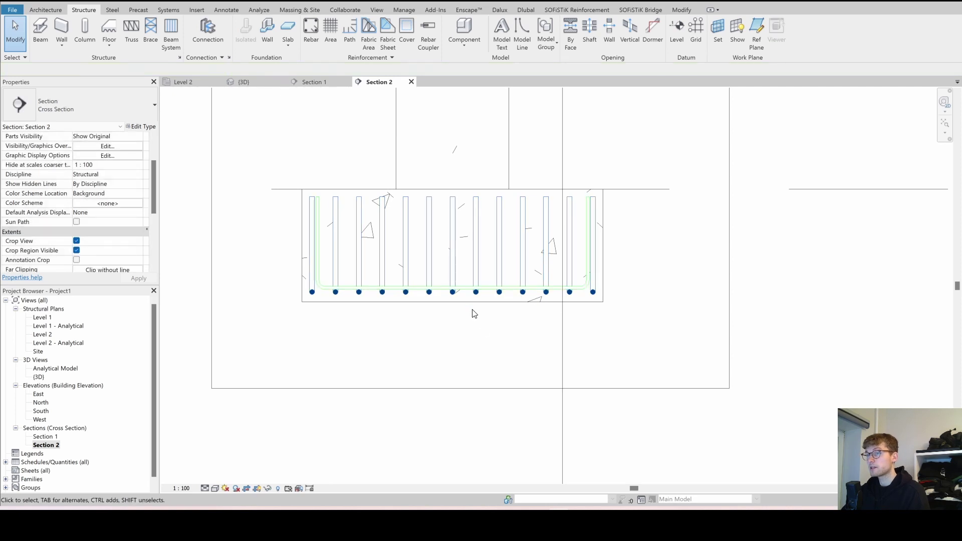
Consult the reinforced column foundation drawing in the browser, and return to the Section 2 view in Revit.
middle_drag(426, 174, 441, 282)
scroll(404, 317, down, 2)
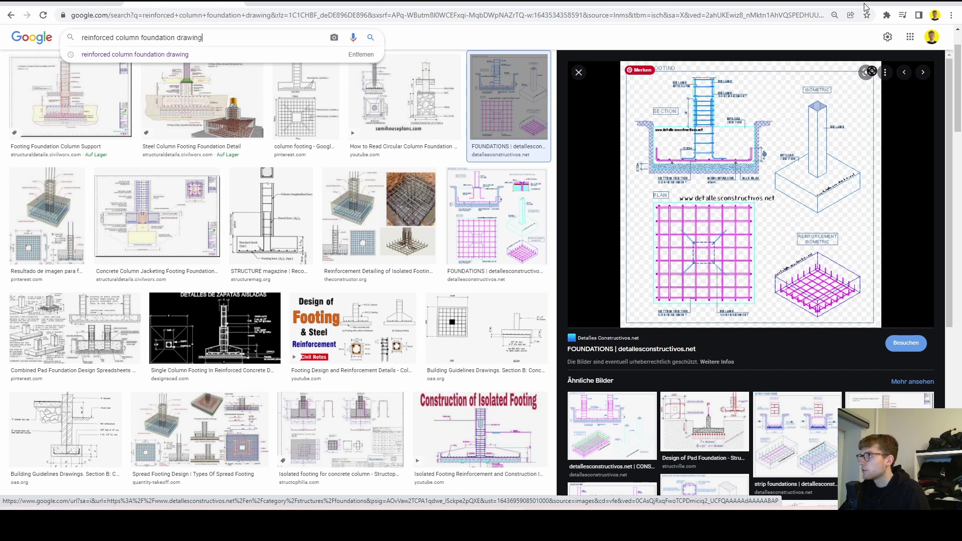
click(902, 3)
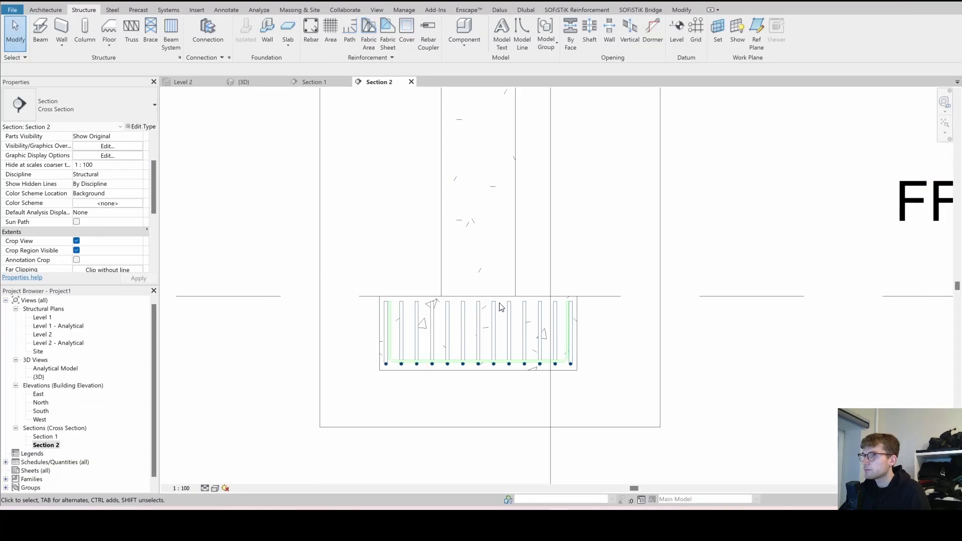
scroll(450, 367, up, 2)
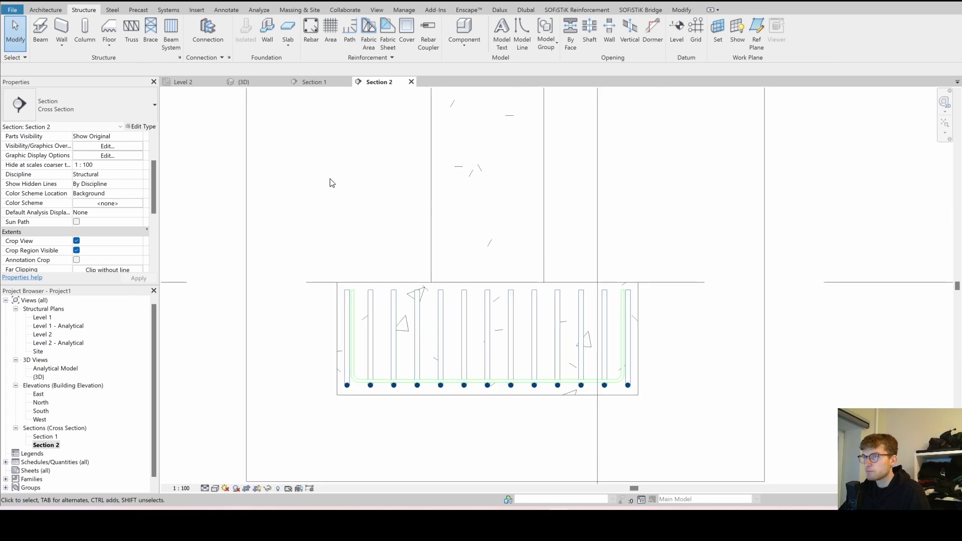
Examine the H12 bar set's position on the H20 bars in the Section 1 view, and open the Level 2 plan.
click(311, 82)
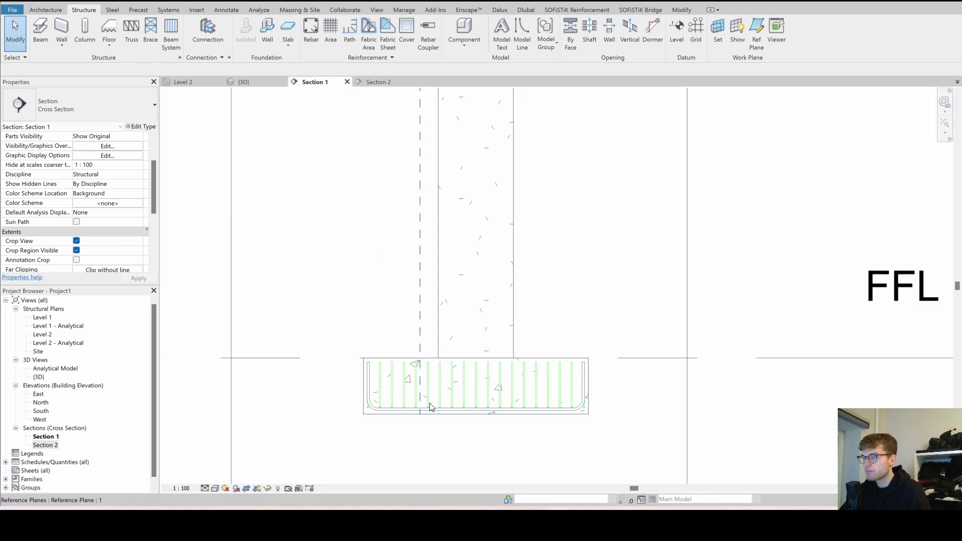
scroll(434, 424, up, 2)
scroll(433, 423, up, 3)
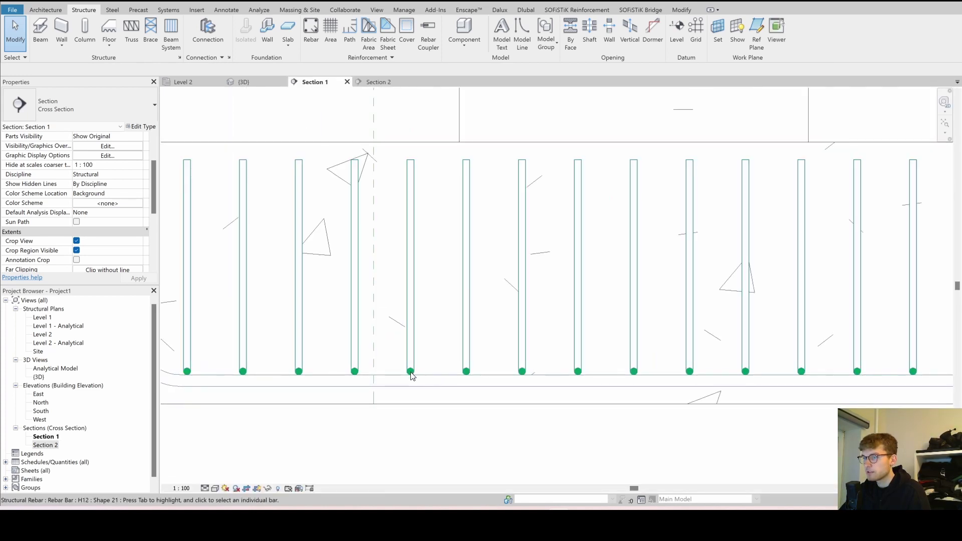
click(438, 274)
scroll(435, 273, down, 3)
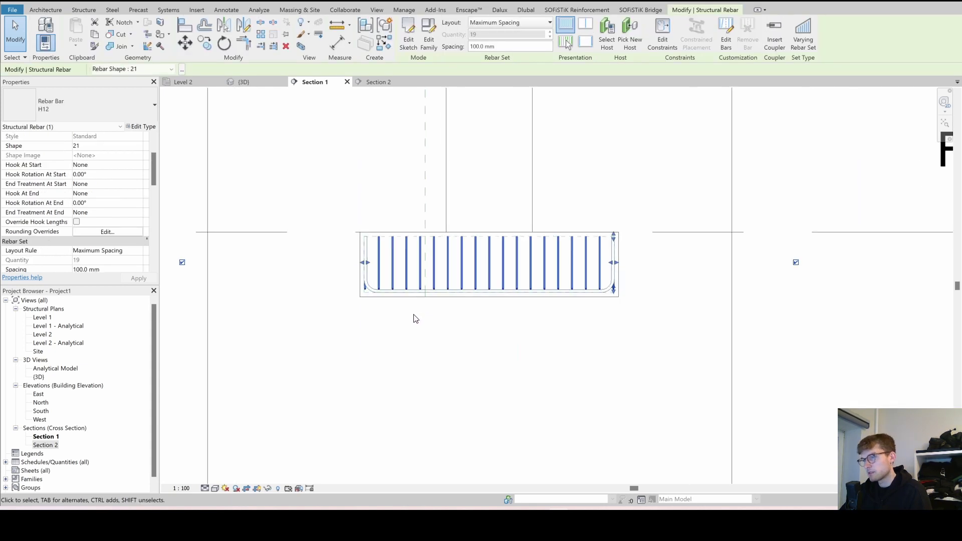
scroll(426, 308, up, 1)
click(500, 324)
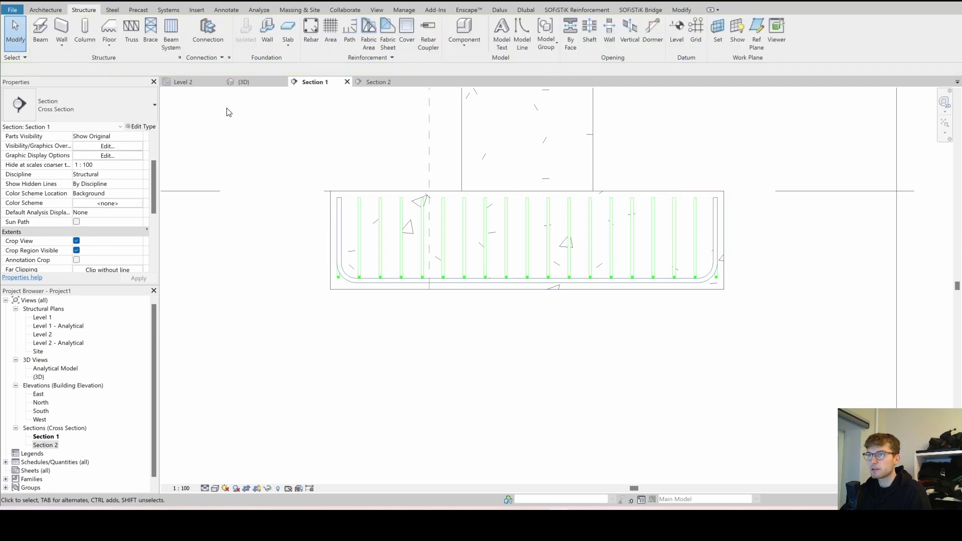
click(185, 82)
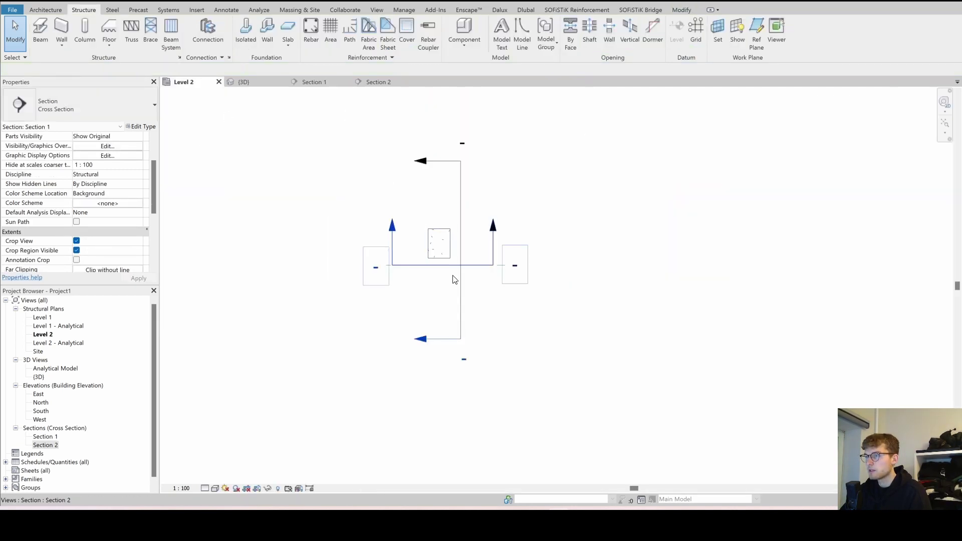
Shorten the view depth of Section 2 in the Level 2 plan so its far limit falls within the column.
click(461, 281)
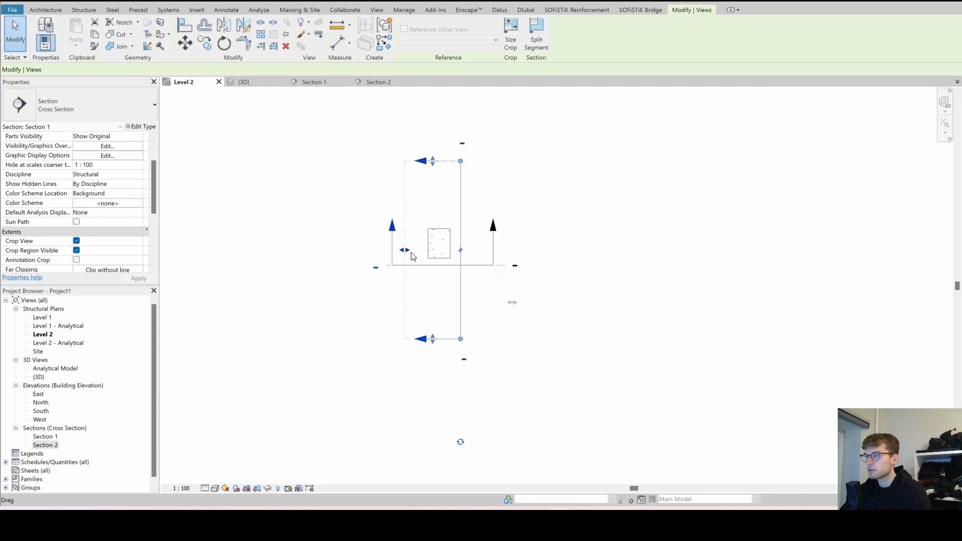
click(462, 267)
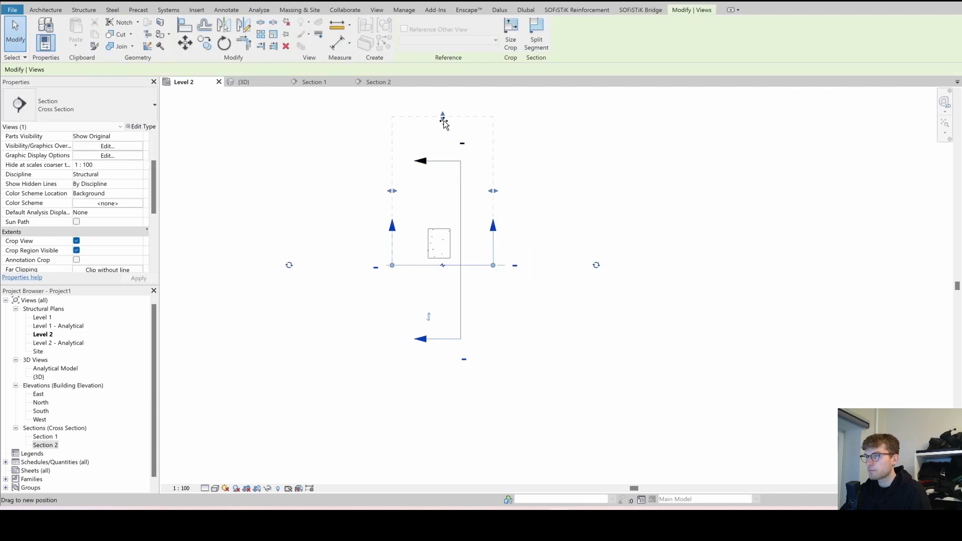
drag(443, 119, 454, 221)
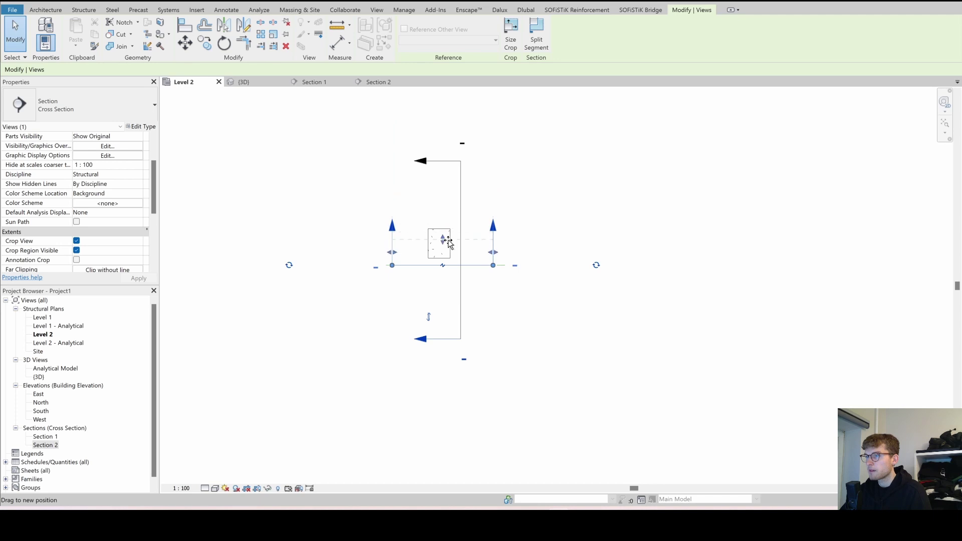
Move the vertical Section 1 line and the horizontal Section 2 line so that both cut through the column.
click(460, 210)
drag(459, 211, 447, 212)
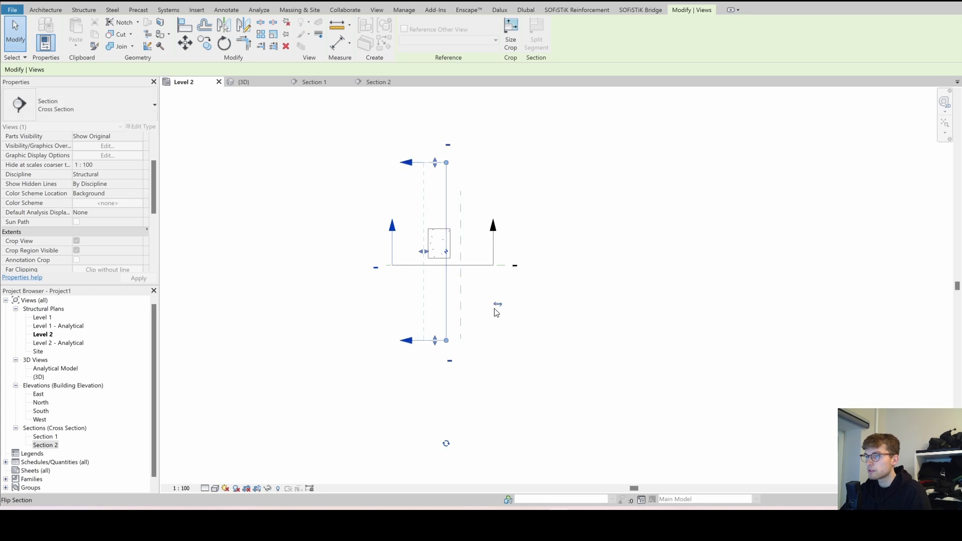
click(460, 292)
drag(447, 286, 447, 285)
click(561, 311)
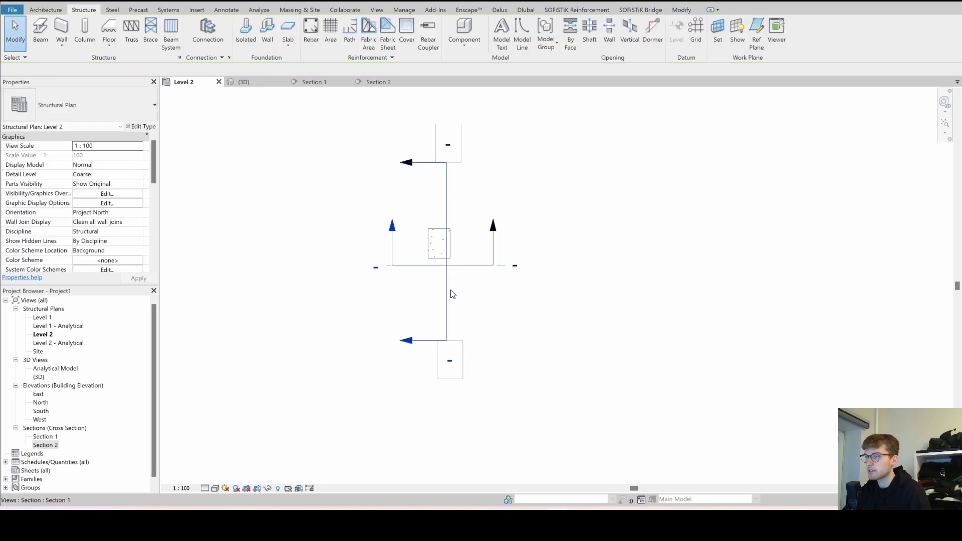
click(468, 266)
mouse_move(467, 266)
mouse_down()
mouse_move(468, 248)
mouse_move(473, 263)
mouse_move(477, 250)
mouse_up()
click(477, 265)
click(575, 287)
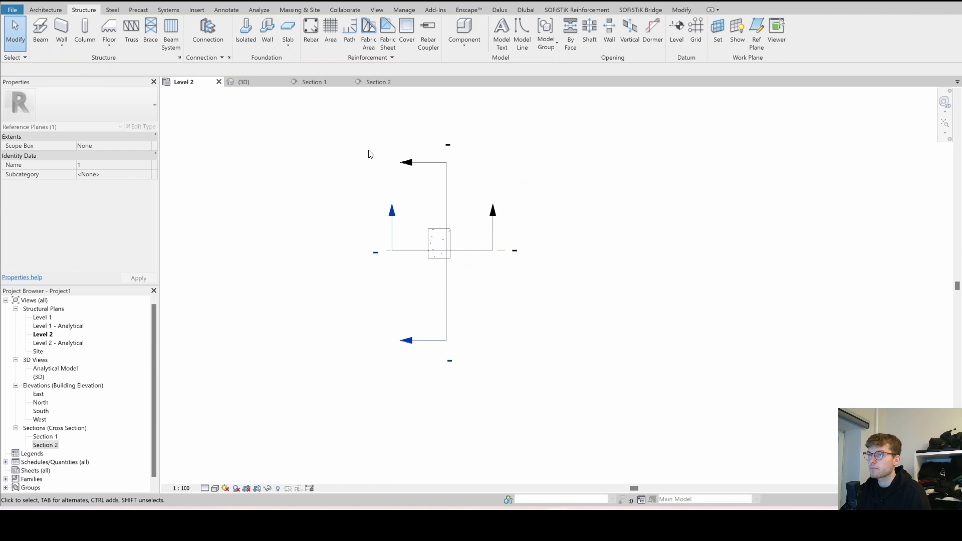
In the Section 1 view, pull both ends of the H12 bar set inward so its outermost bars clear the H20 bar's bends.
click(314, 82)
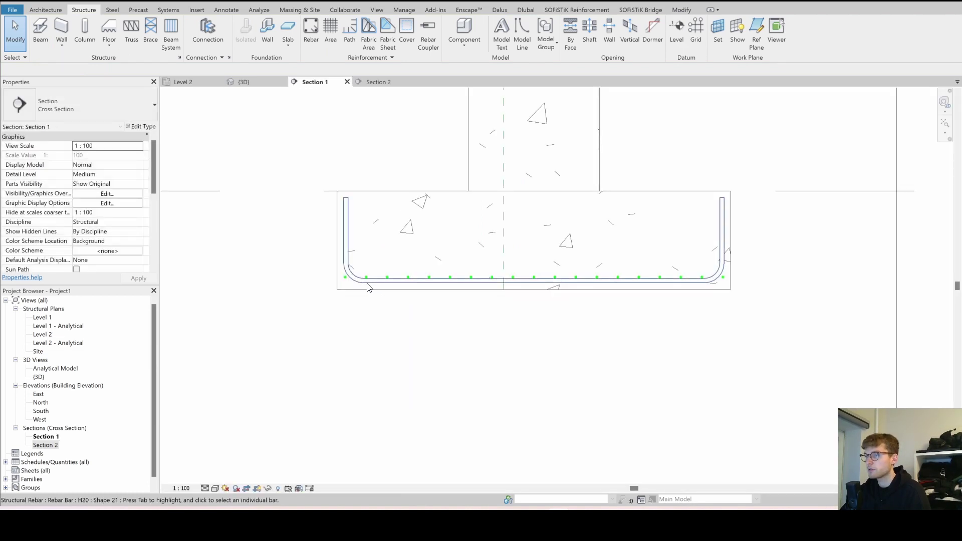
scroll(345, 283, up, 4)
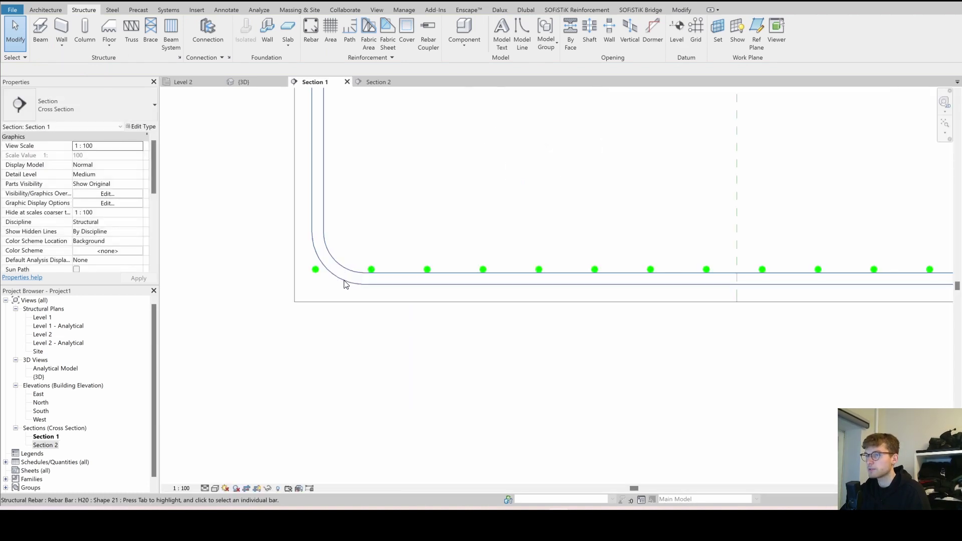
click(334, 310)
scroll(333, 314, down, 4)
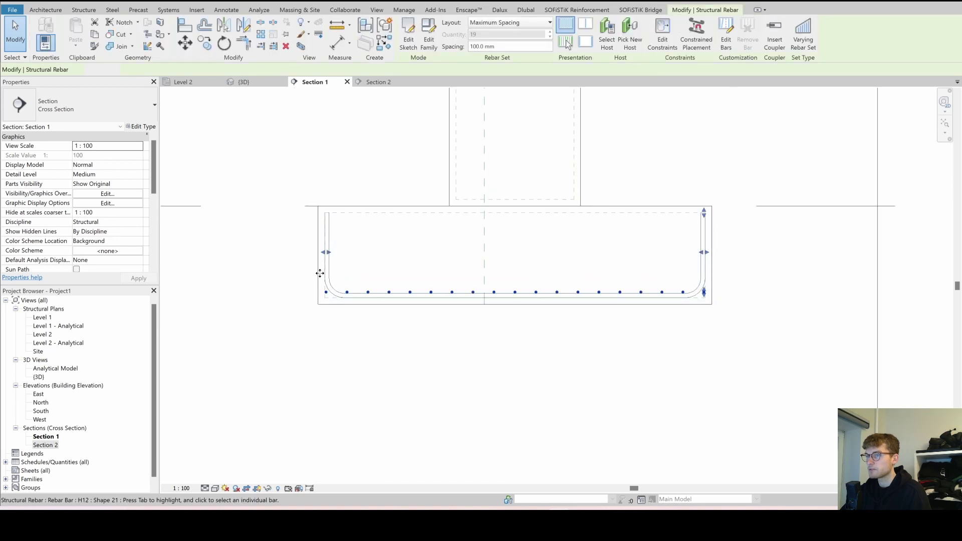
scroll(322, 272, up, 5)
drag(331, 242, 360, 244)
middle_drag(618, 342, 462, 335)
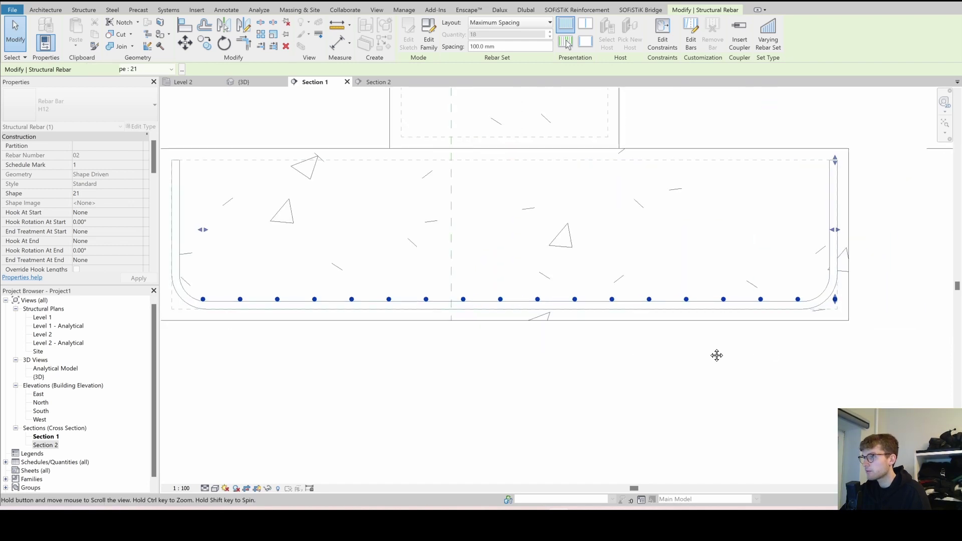
middle_drag(716, 356, 646, 355)
drag(764, 227, 733, 228)
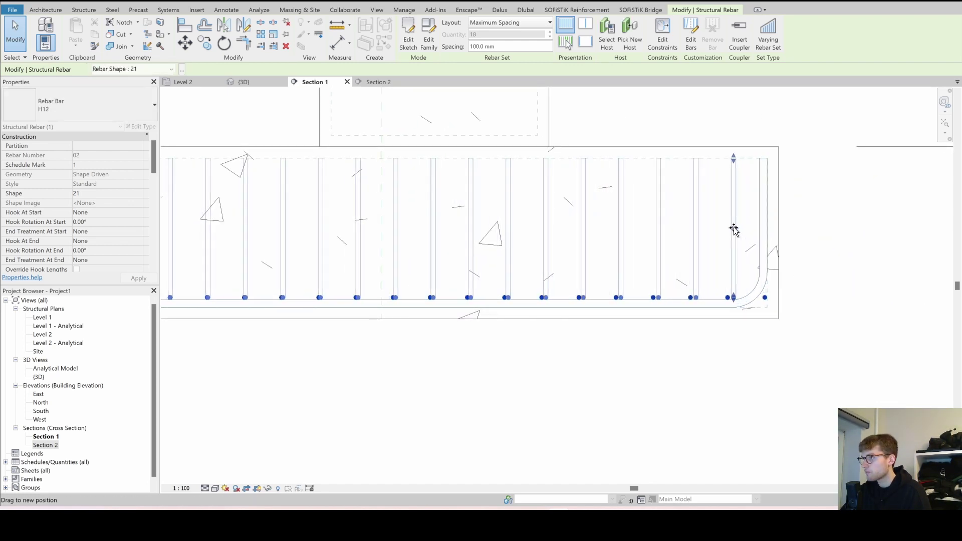
click(865, 300)
Place a single H12 bar of shape 11 in the column, parallel to the work plane, with its horizontal leg at the column base.
scroll(859, 298, down, 3)
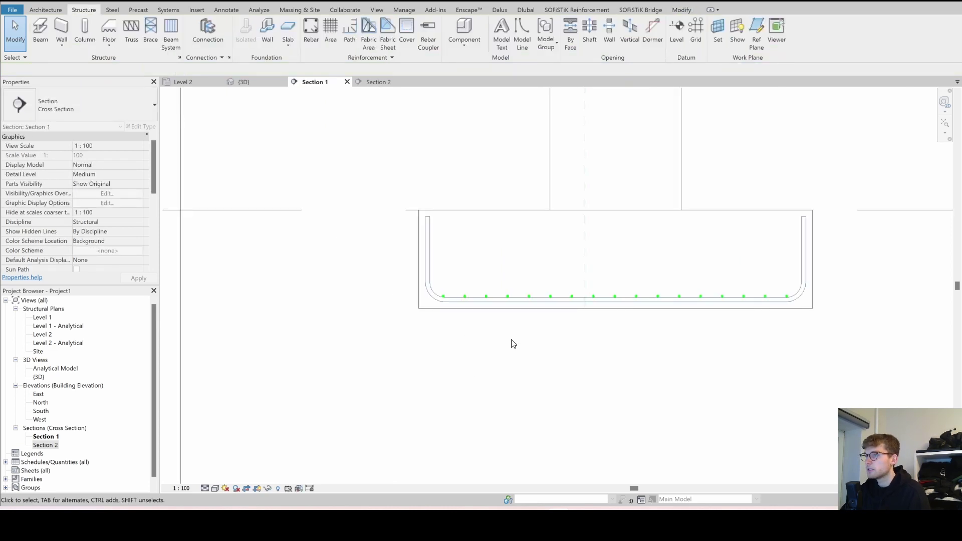
middle_drag(513, 343, 414, 382)
scroll(436, 264, down, 1)
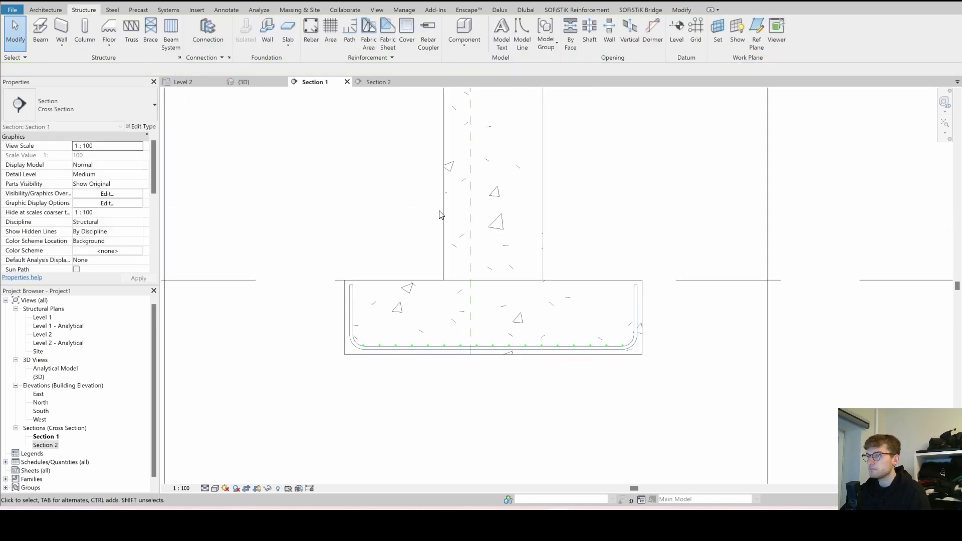
click(508, 211)
scroll(507, 268, down, 2)
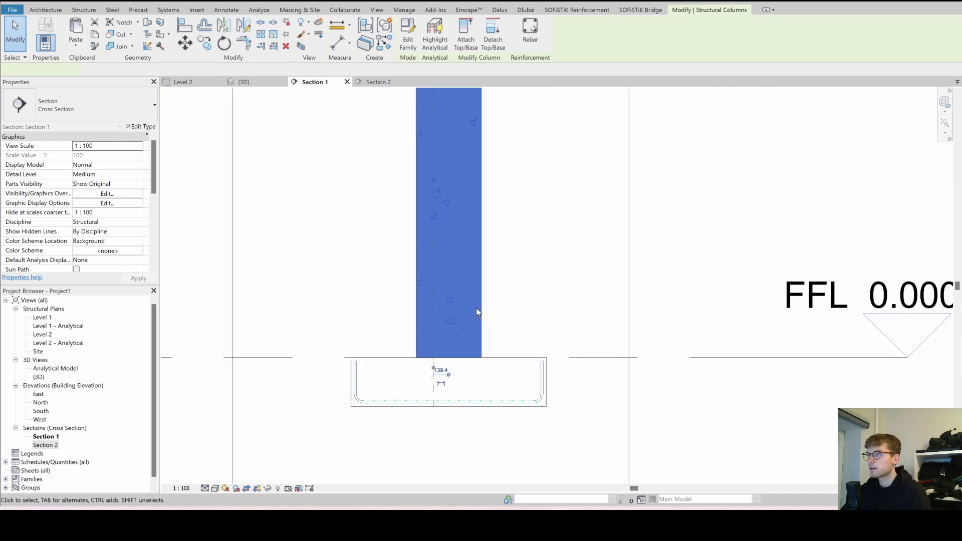
click(535, 40)
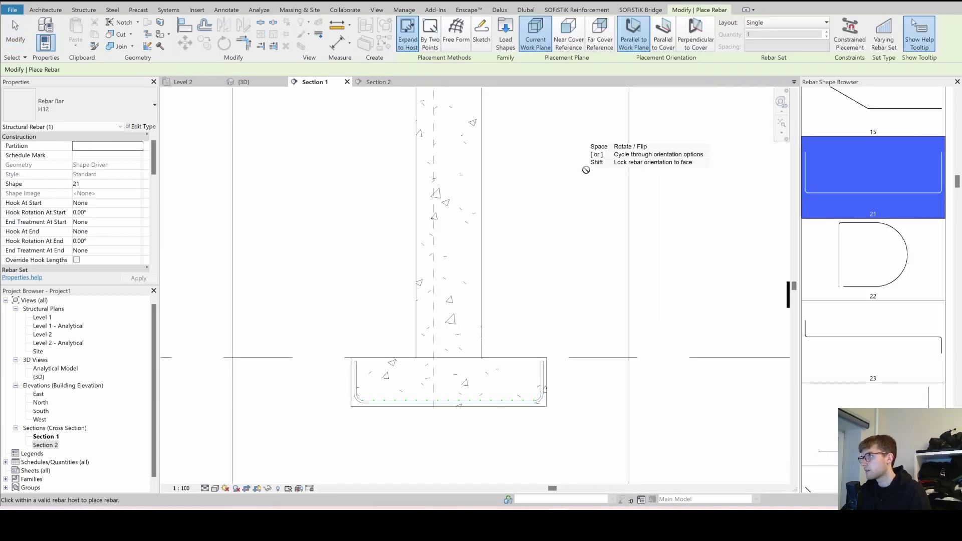
scroll(910, 322, down, 3)
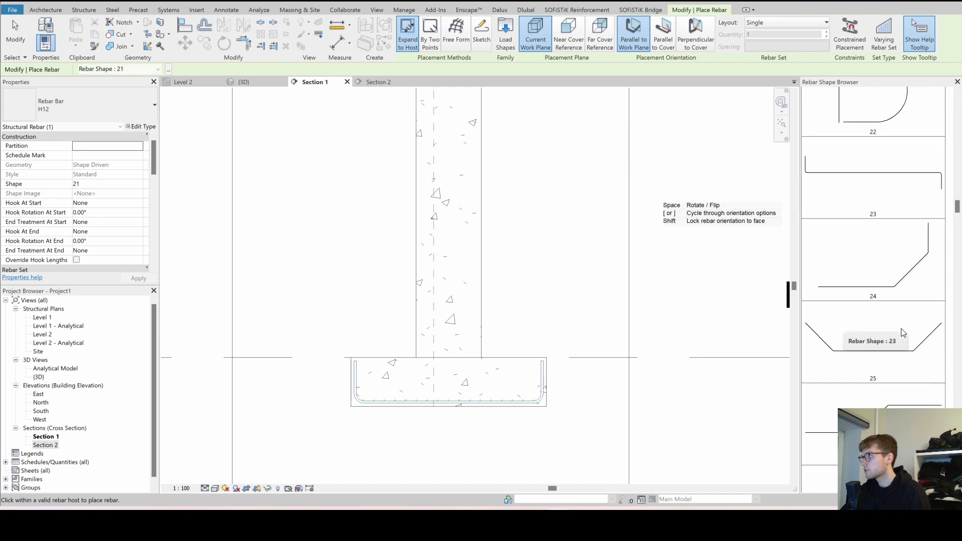
scroll(903, 335, up, 2)
scroll(902, 326, up, 10)
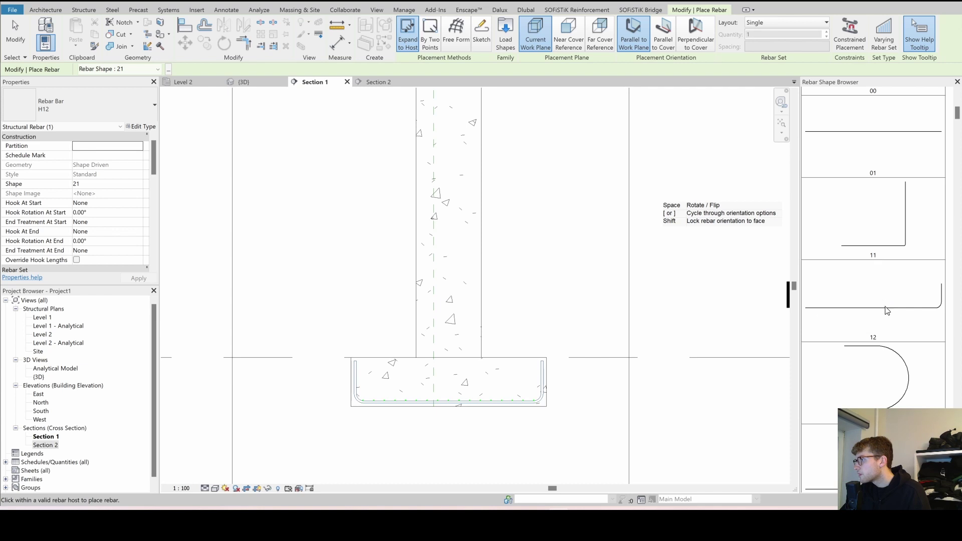
scroll(885, 310, up, 1)
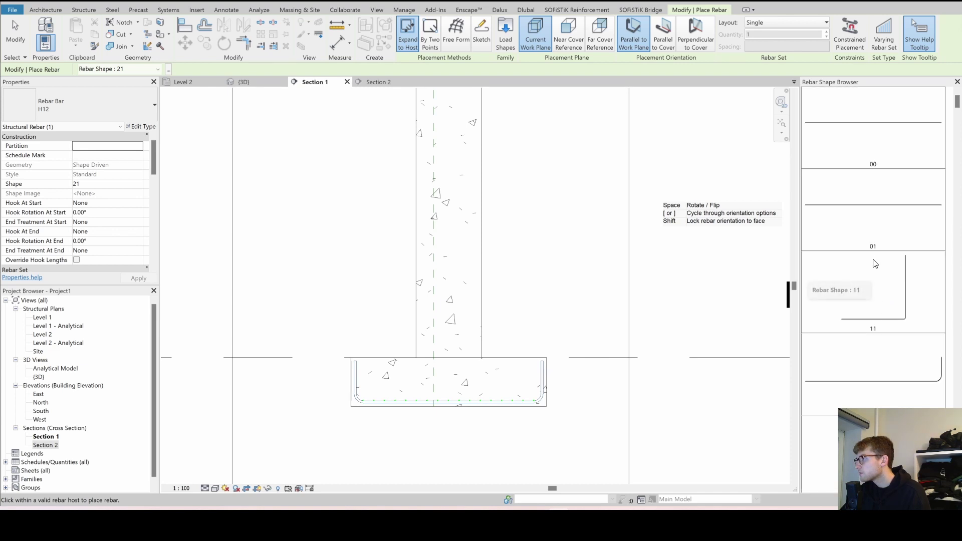
click(894, 300)
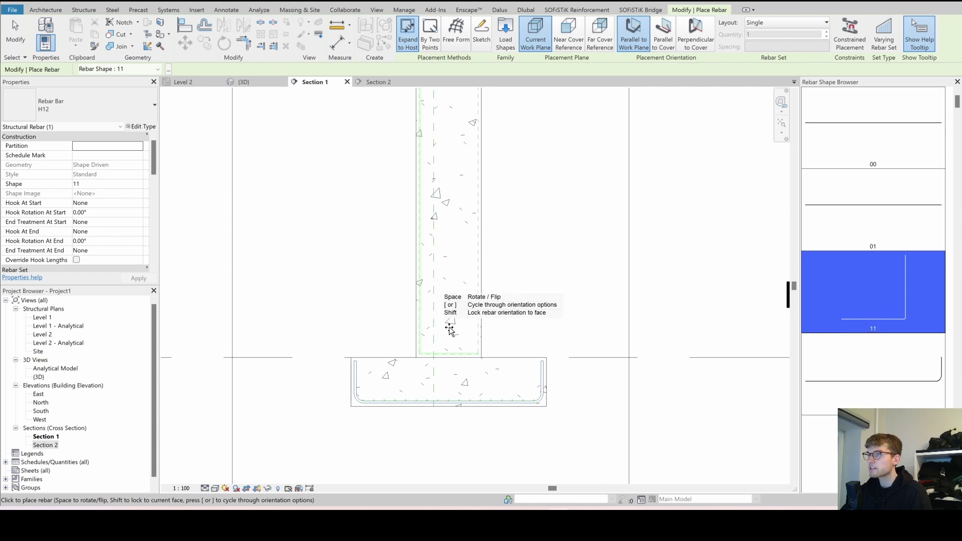
scroll(458, 346, down, 2)
scroll(473, 330, down, 3)
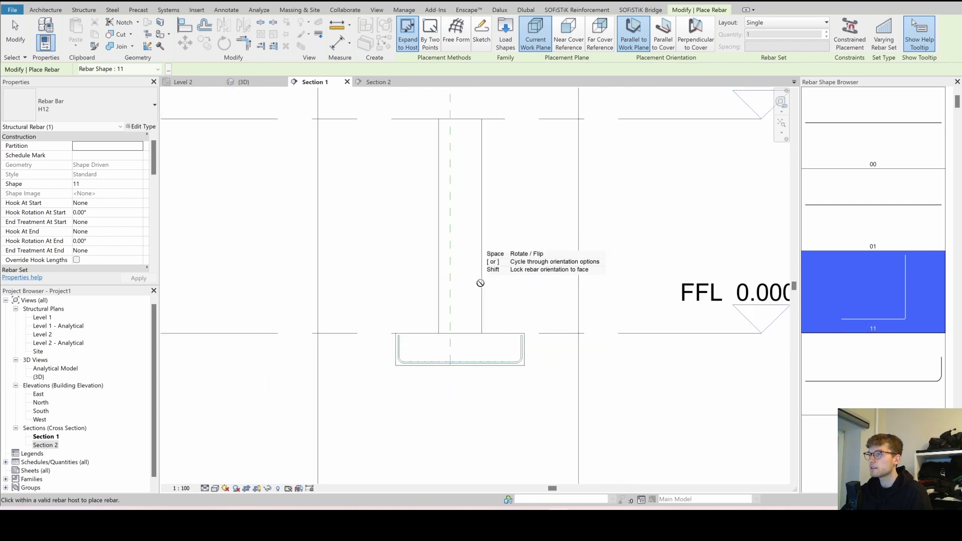
scroll(475, 310, up, 4)
scroll(475, 312, up, 3)
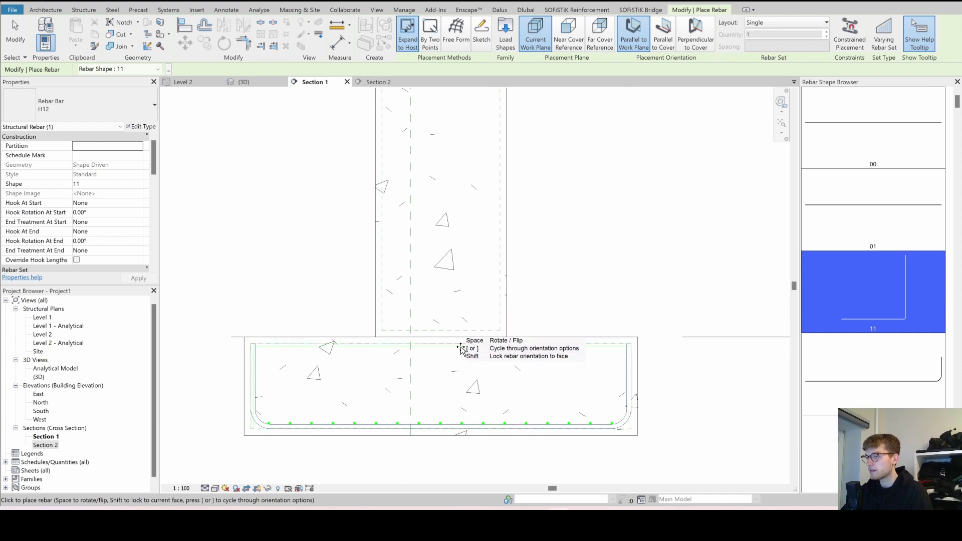
click(477, 320)
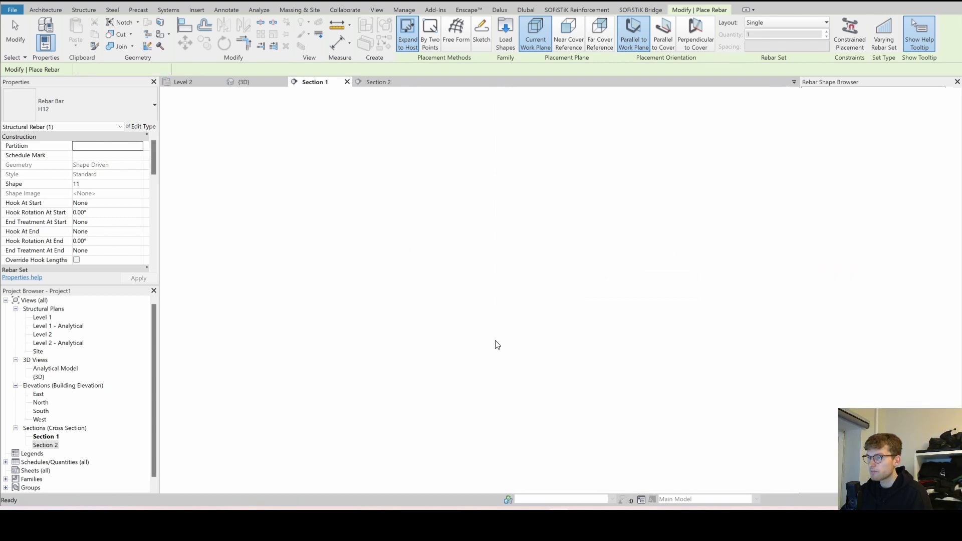
key(Escape)
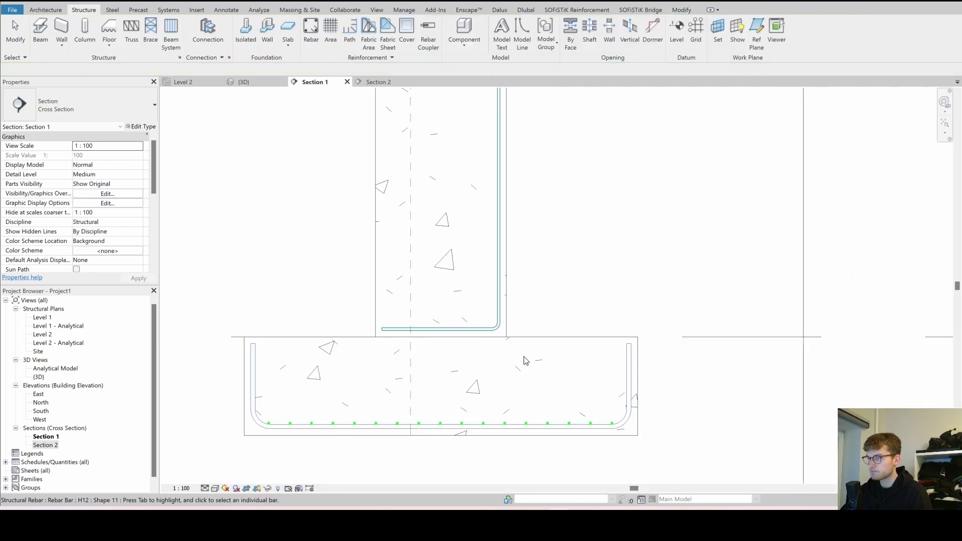
Extend the column's H12 L-shaped bar down into the footing until its horizontal leg sits just above the bottom H12 bars.
click(502, 321)
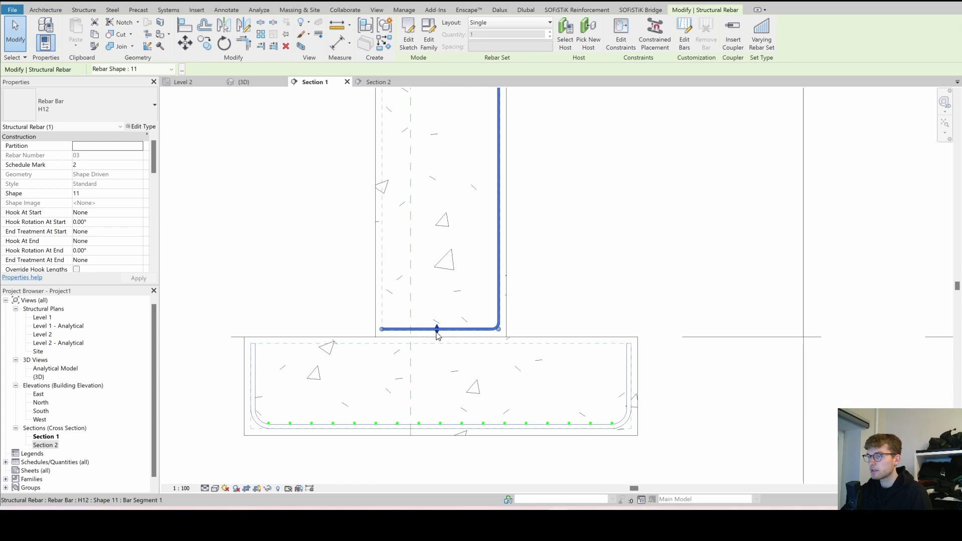
drag(437, 329, 437, 419)
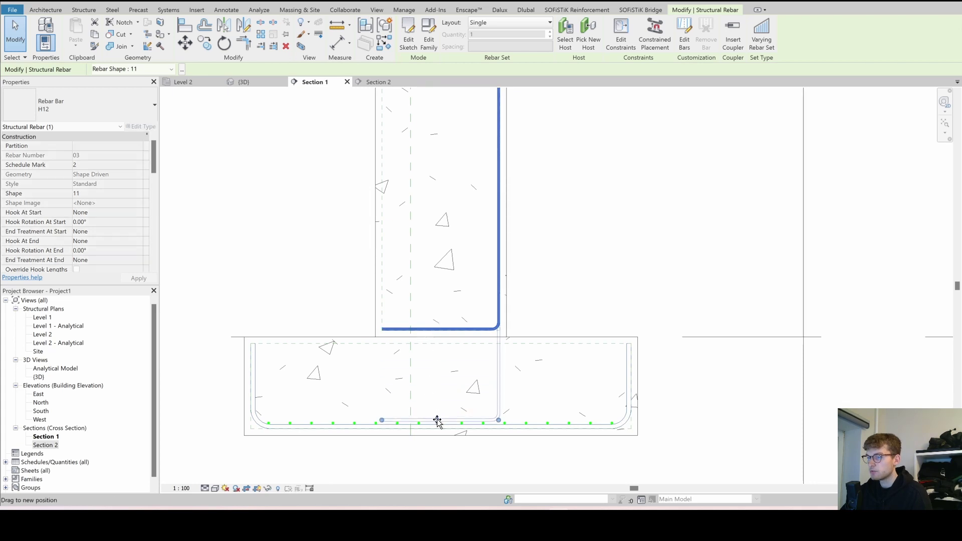
scroll(432, 431, up, 3)
scroll(435, 426, up, 6)
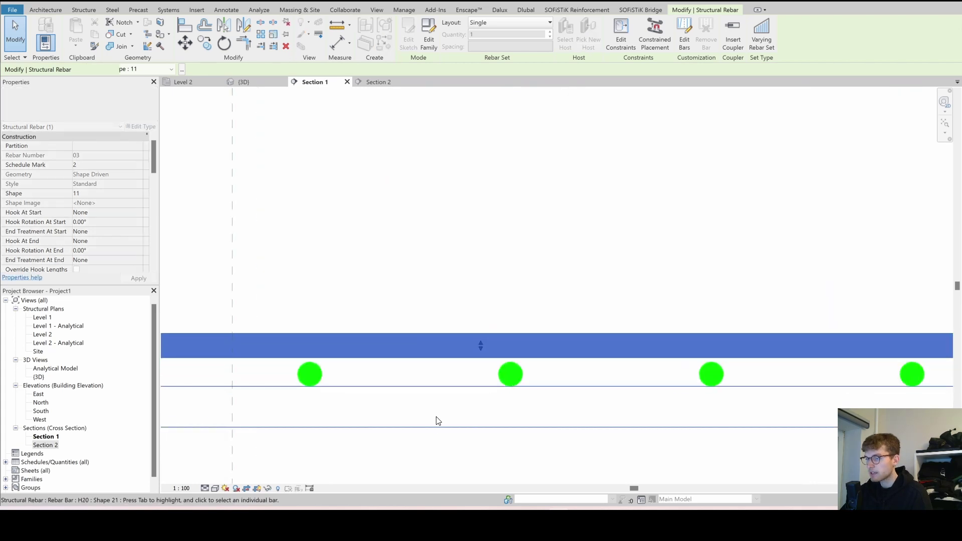
drag(480, 352, 483, 348)
scroll(489, 316, down, 5)
middle_drag(491, 307, 481, 431)
middle_drag(504, 268, 495, 380)
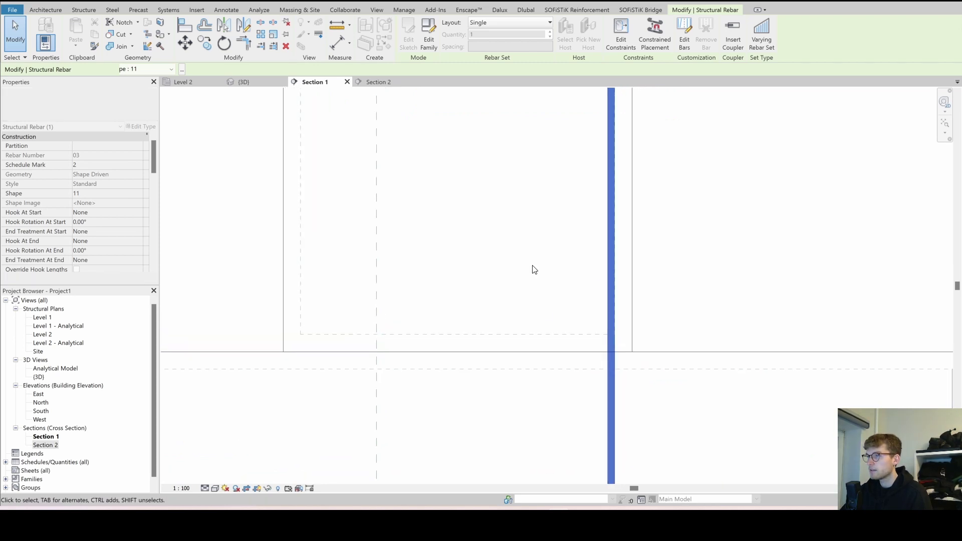
scroll(533, 266, down, 4)
middle_drag(549, 287, 523, 358)
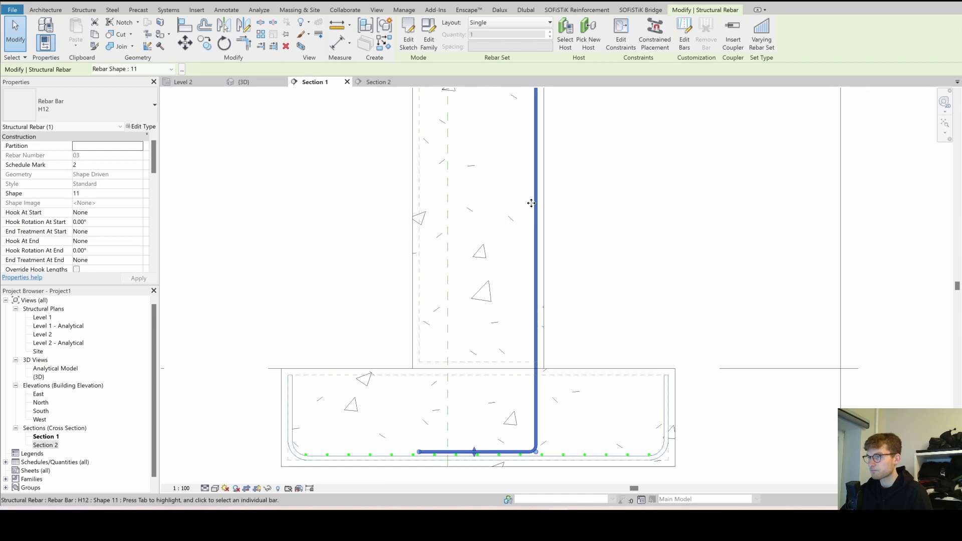
Try to constrain the H12 bar's vertical leg to the column's opposite side with a 0 mm offset.
click(621, 33)
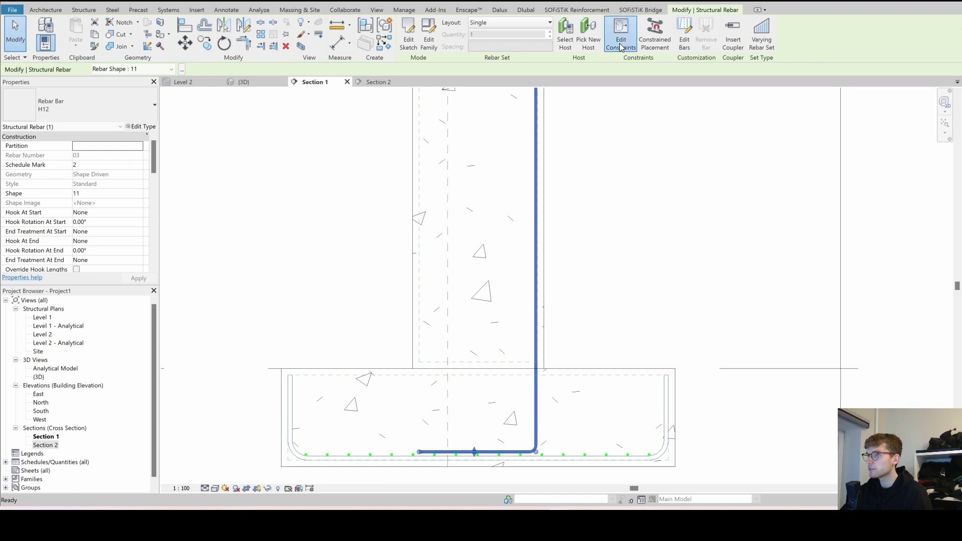
scroll(570, 345, down, 2)
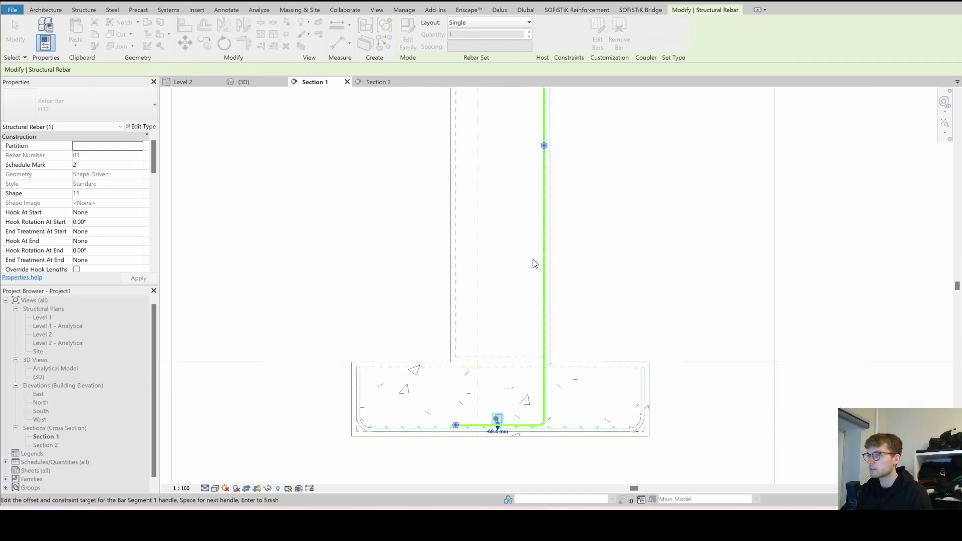
click(547, 160)
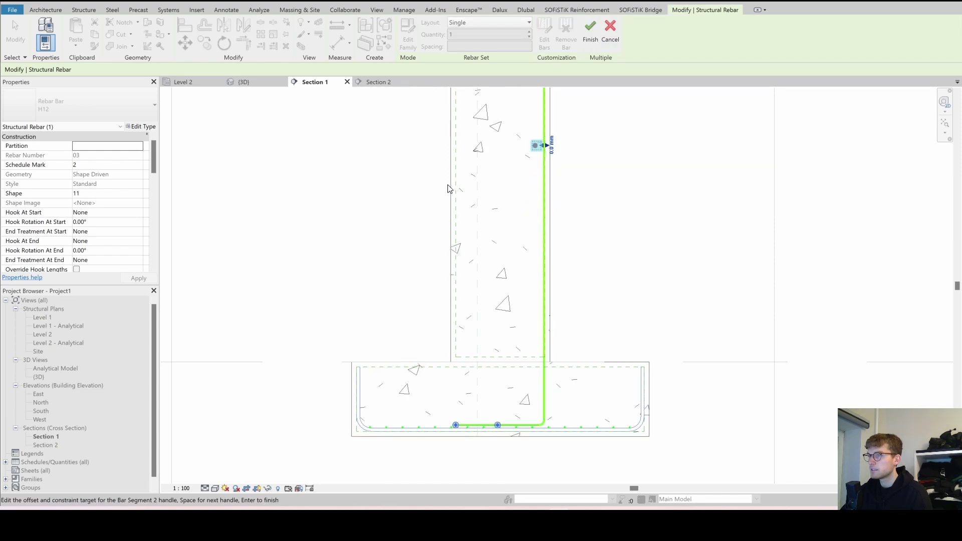
click(518, 245)
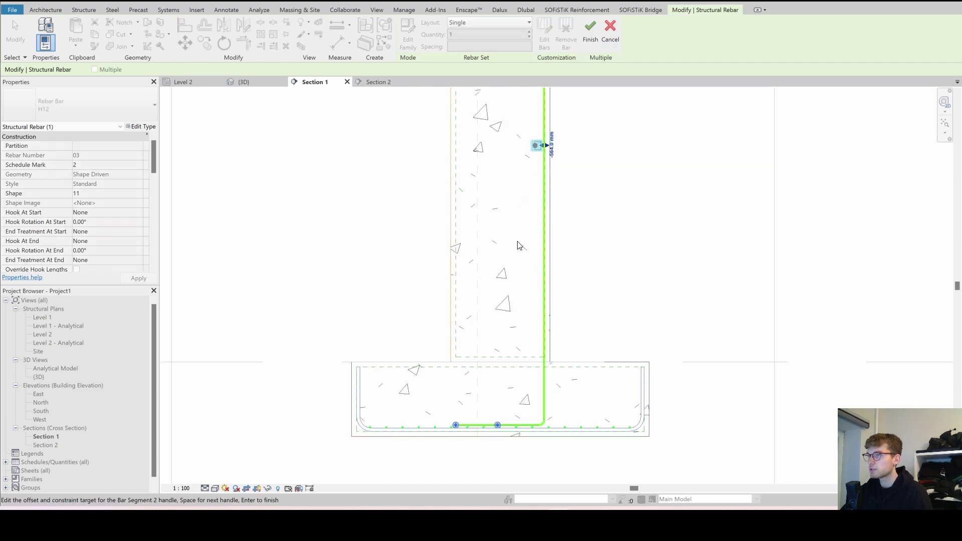
click(552, 152)
text(0)
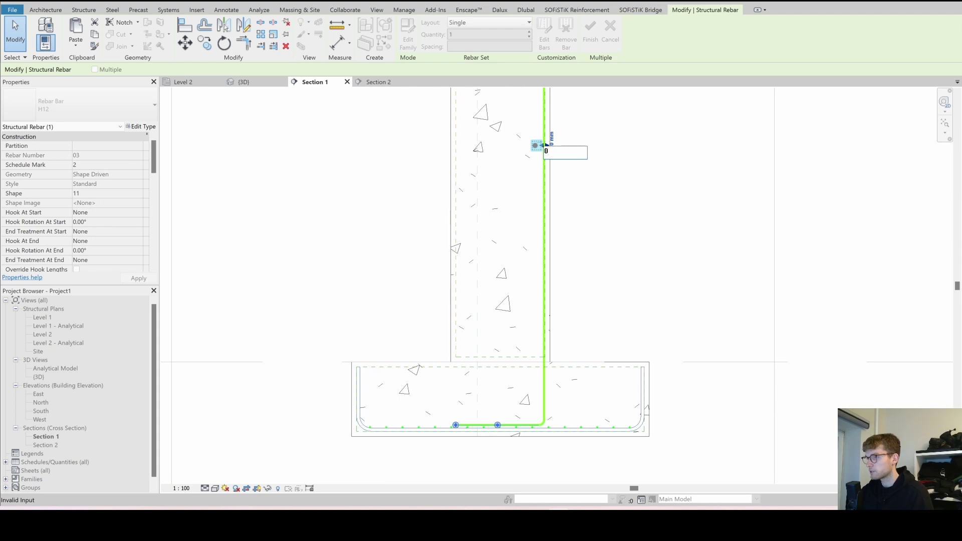
key(Return)
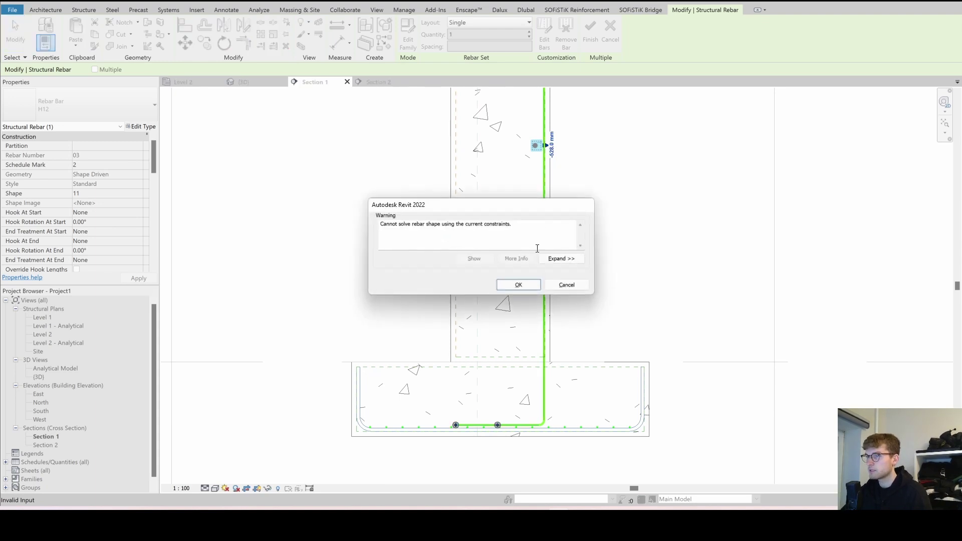
click(511, 286)
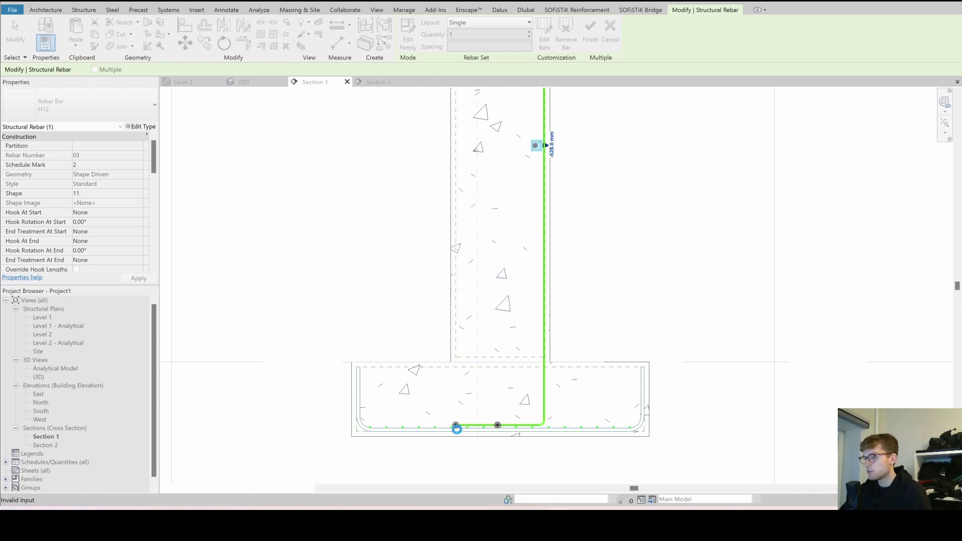
click(545, 316)
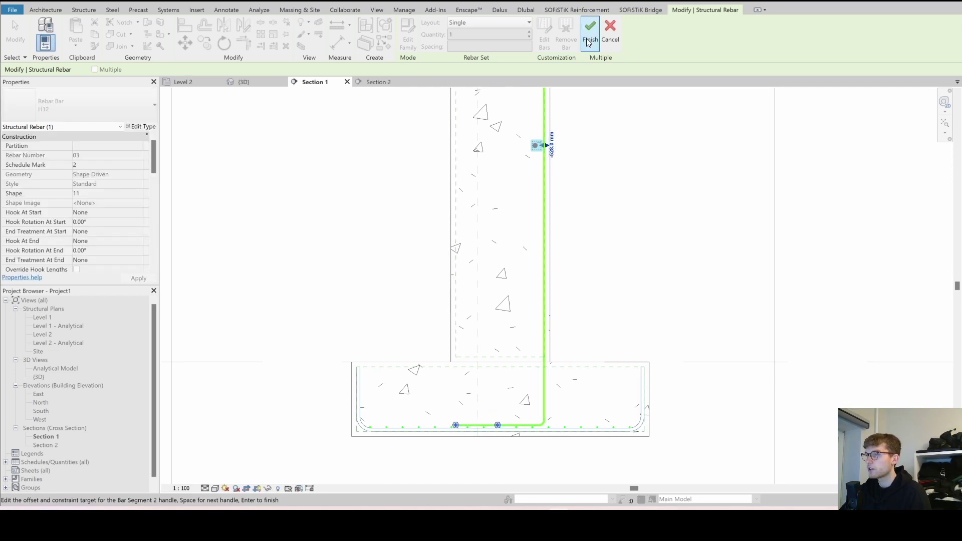
click(589, 40)
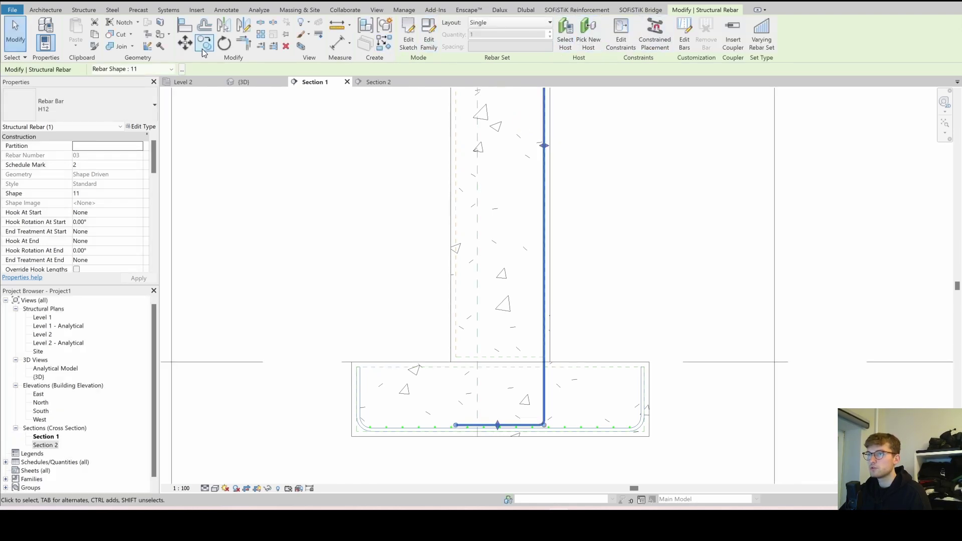
Move the L-shaped H12 bar across the column to near its opposite face, with the horizontal leg pointing outward in the footing.
click(187, 45)
key(Escape)
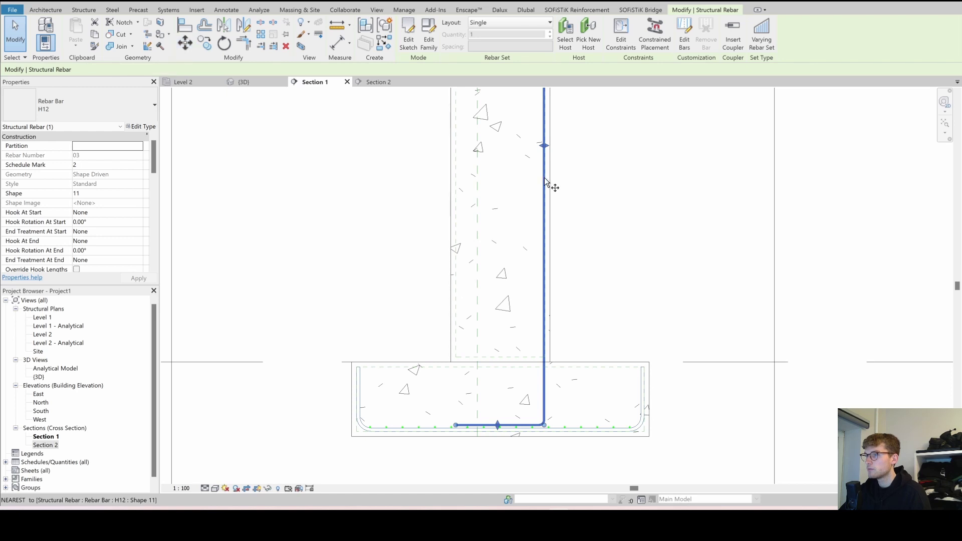
key(m)
key(v)
click(543, 176)
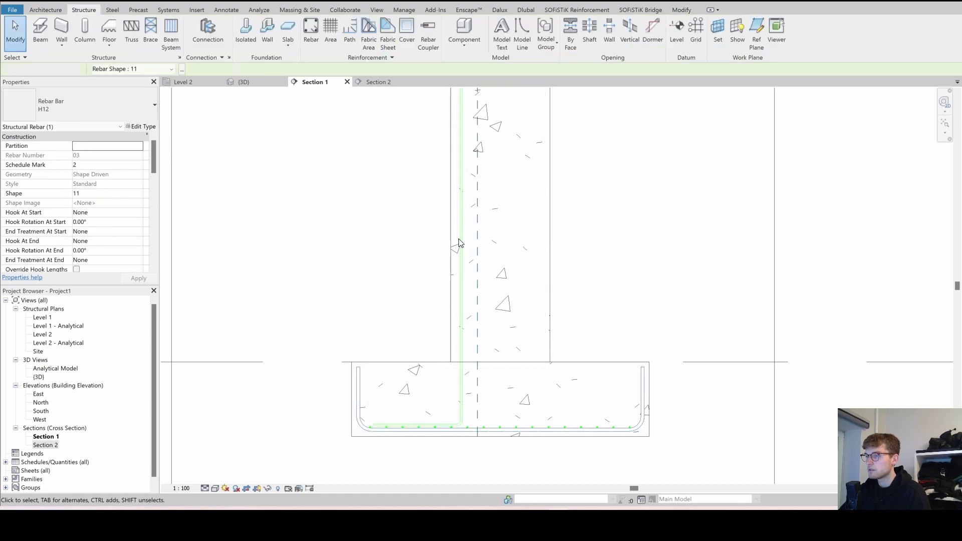
key(Escape)
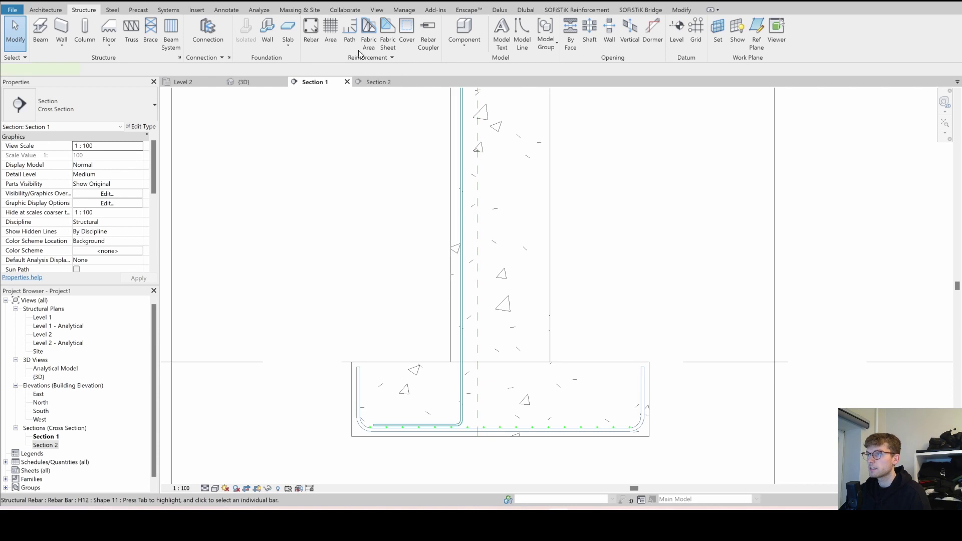
Constrain the H12 bar's vertical leg to the cover of the nearest column face with a 0 mm offset.
click(460, 193)
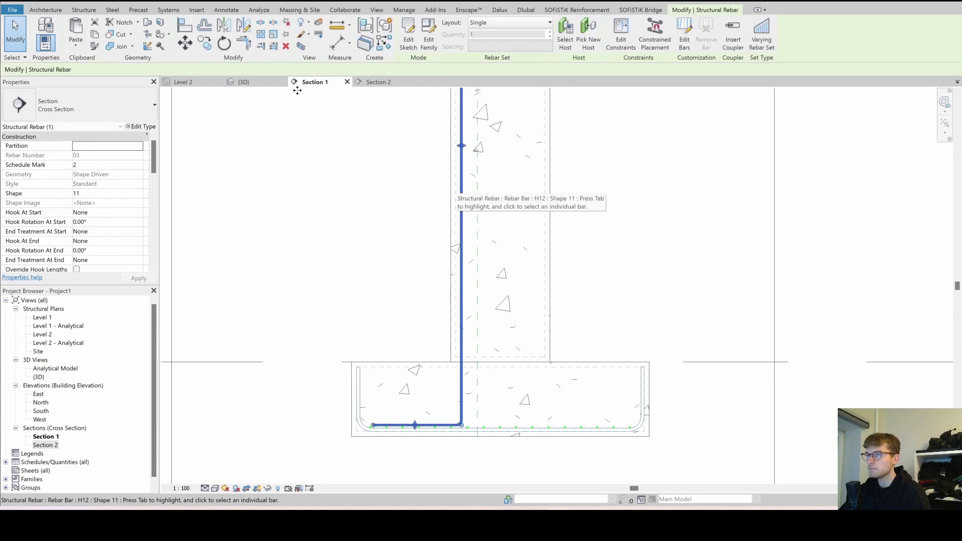
click(620, 43)
scroll(462, 150, up, 3)
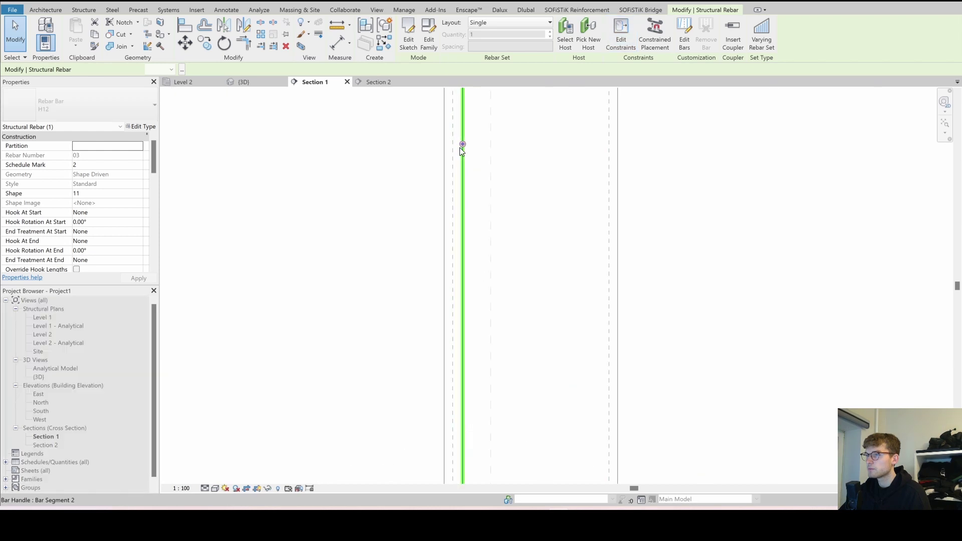
click(461, 150)
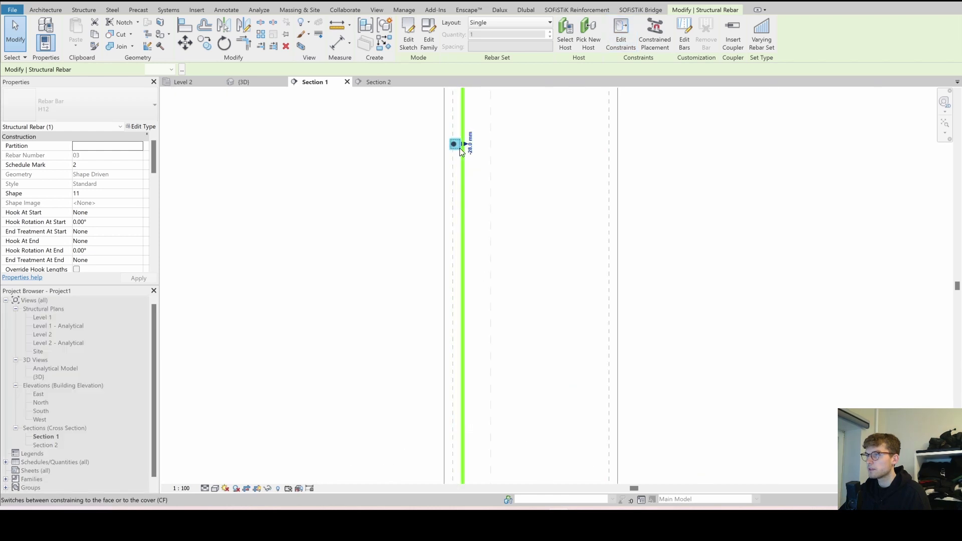
click(444, 170)
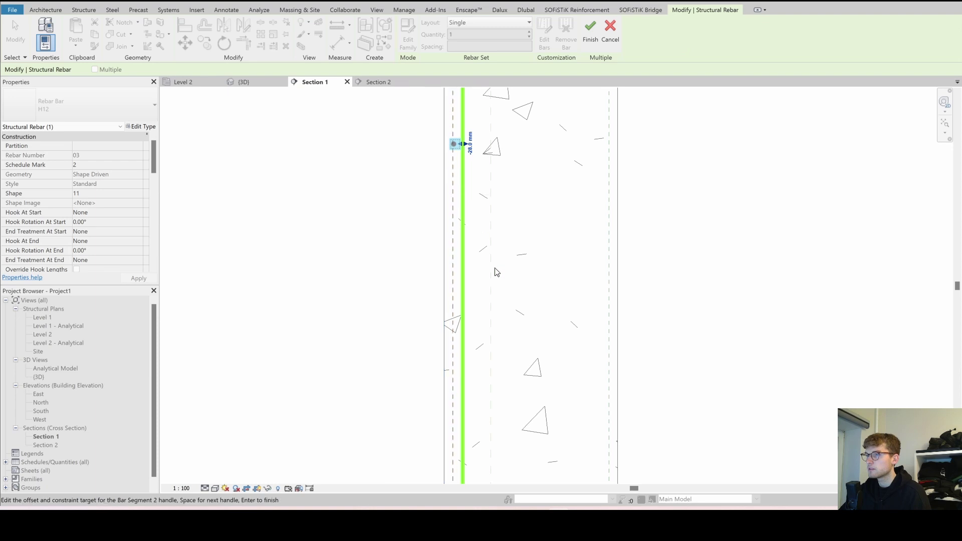
click(470, 142)
text(0)
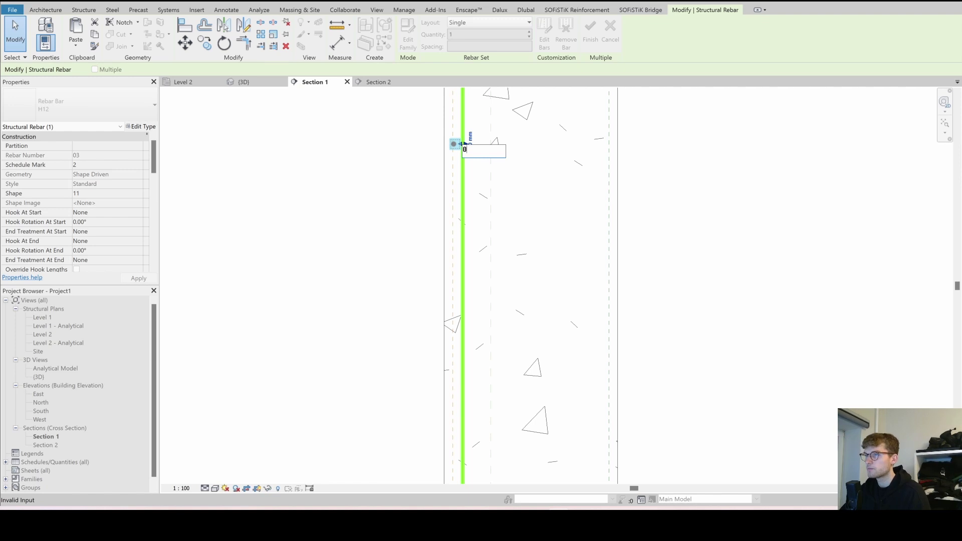
key(Return)
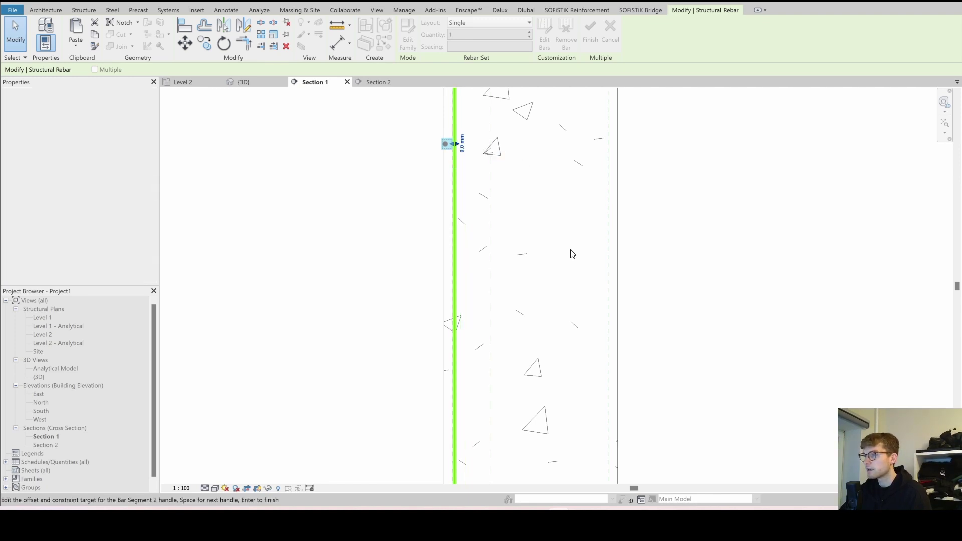
scroll(572, 254, down, 4)
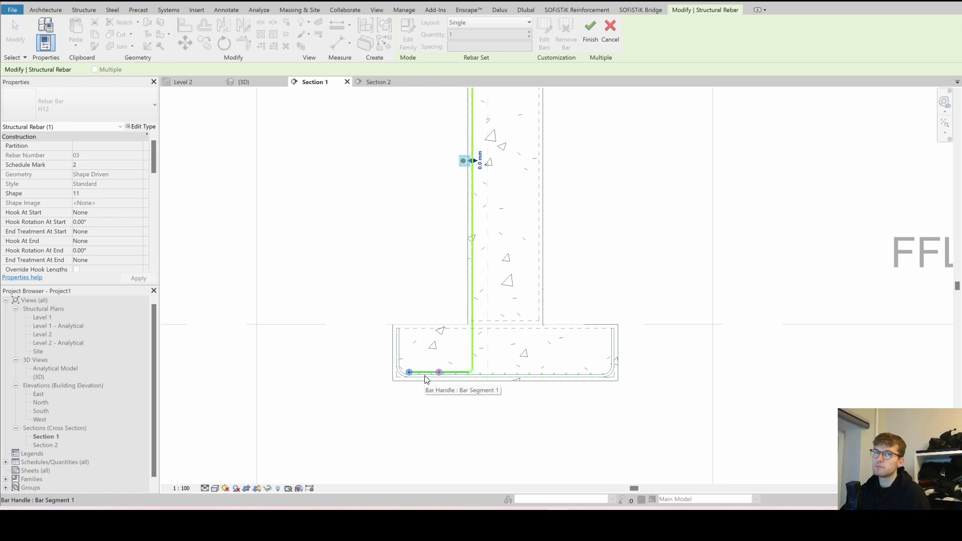
click(589, 31)
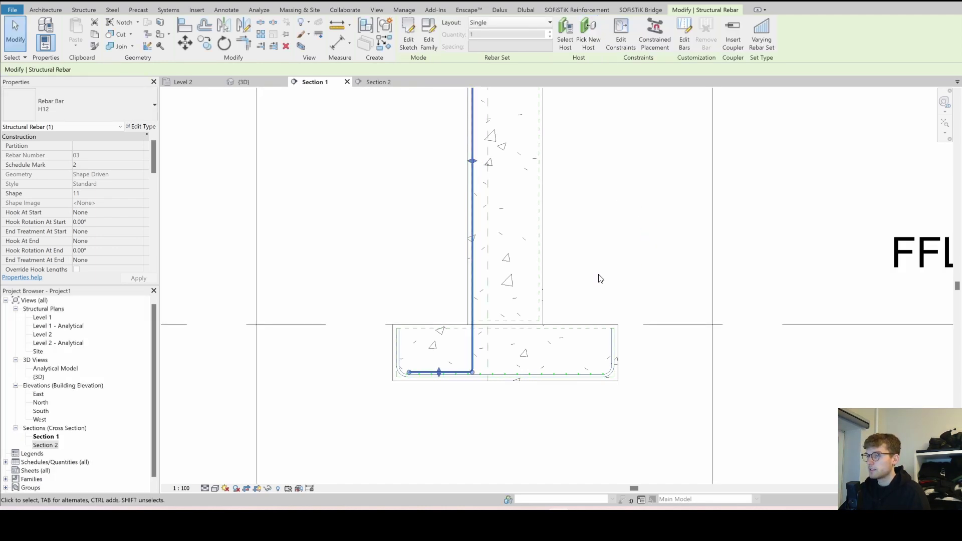
Lay out the L-shaped H12 bar as a set with a maximum spacing of 100 mm.
click(503, 25)
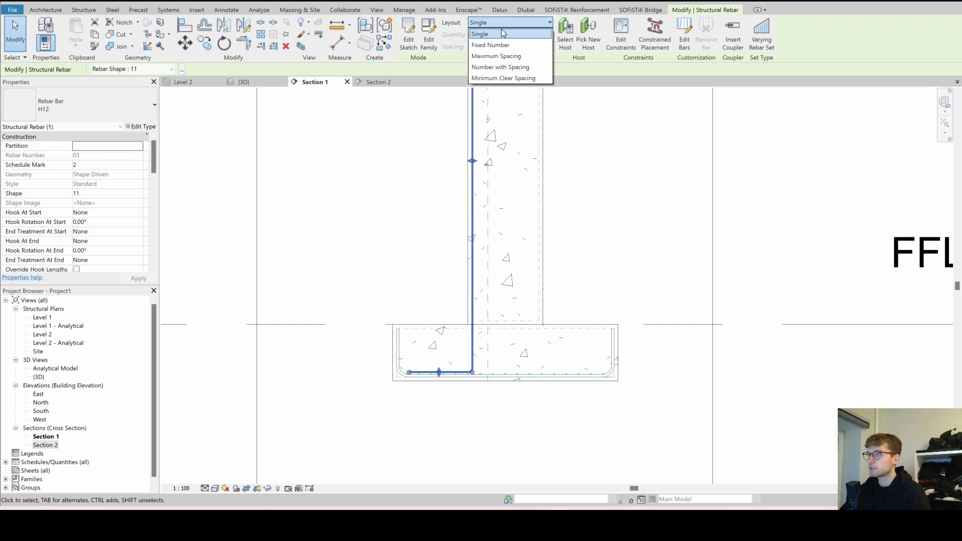
click(613, 208)
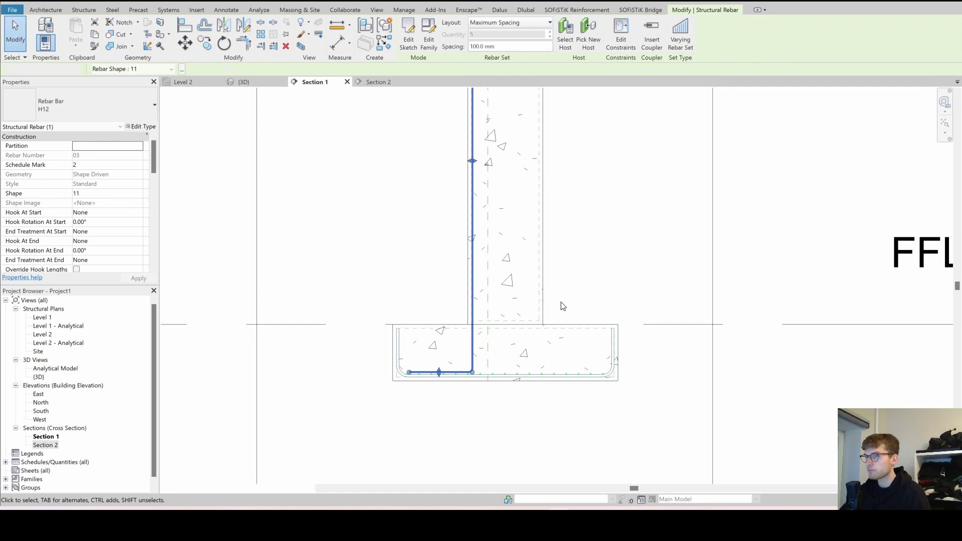
key(Escape)
scroll(473, 358, up, 4)
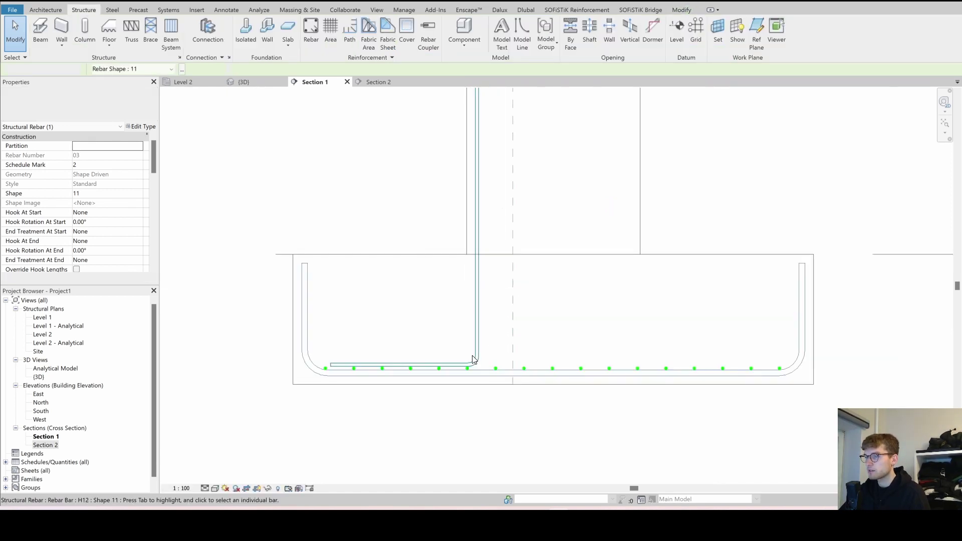
Set the H12 starter bars' horizontal leg B to 500 mm and vertical leg A to 2 m.
click(407, 350)
scroll(386, 318, down, 5)
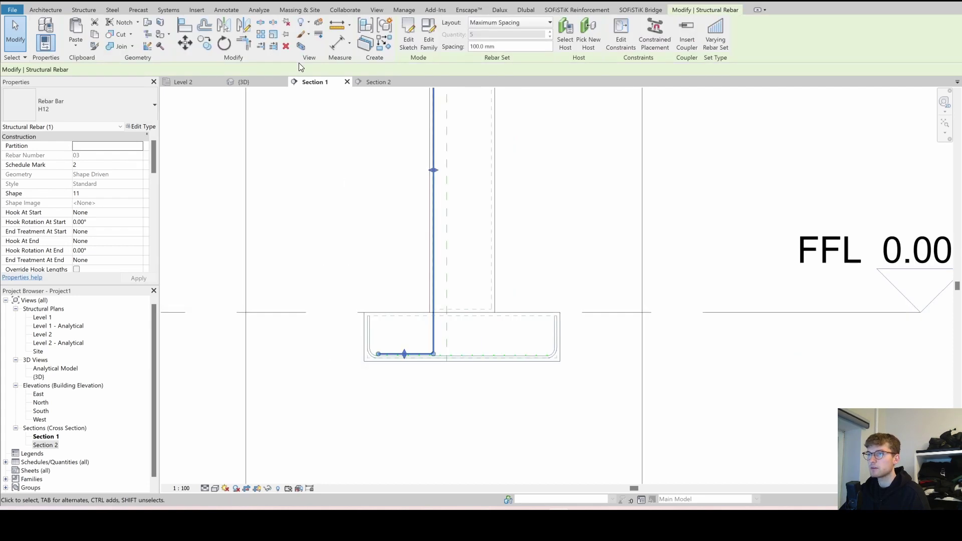
scroll(343, 258, down, 1)
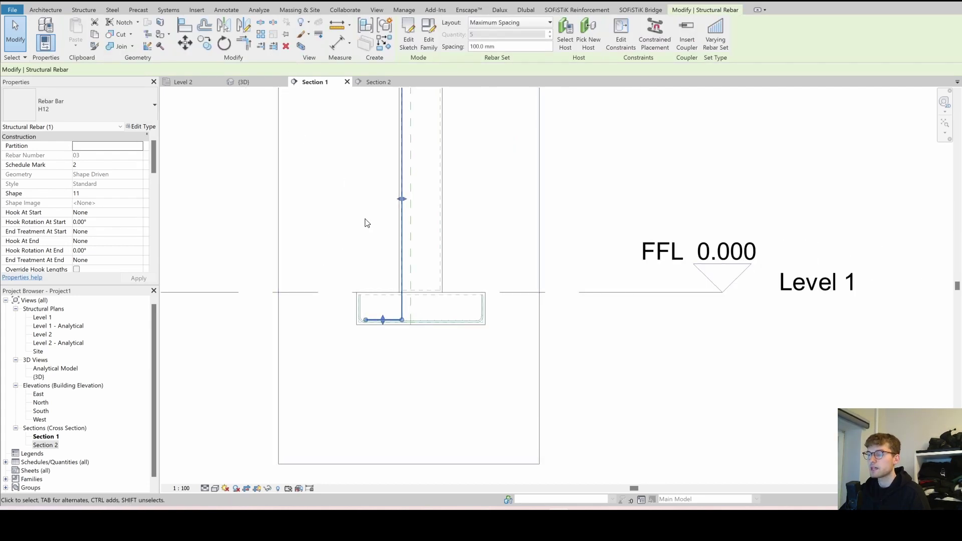
scroll(89, 231, down, 10)
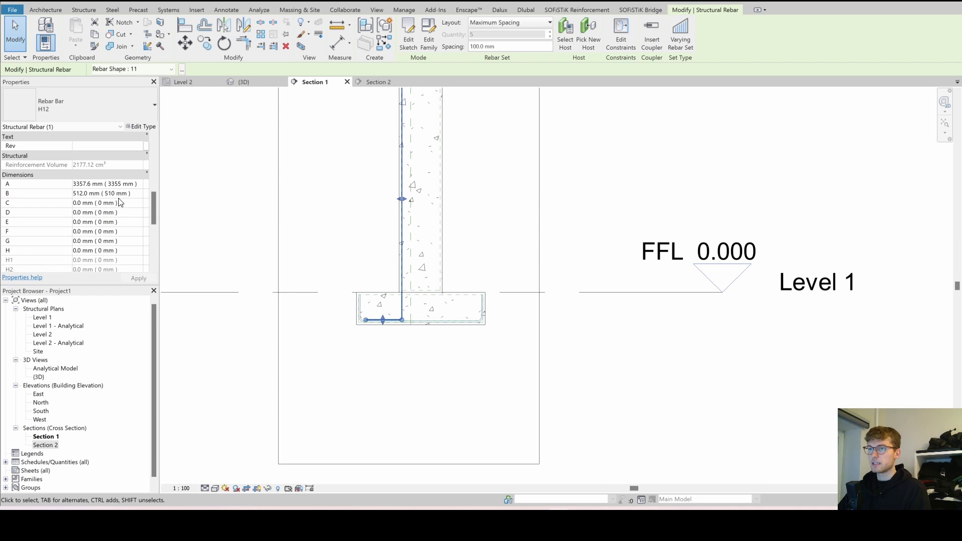
click(103, 193)
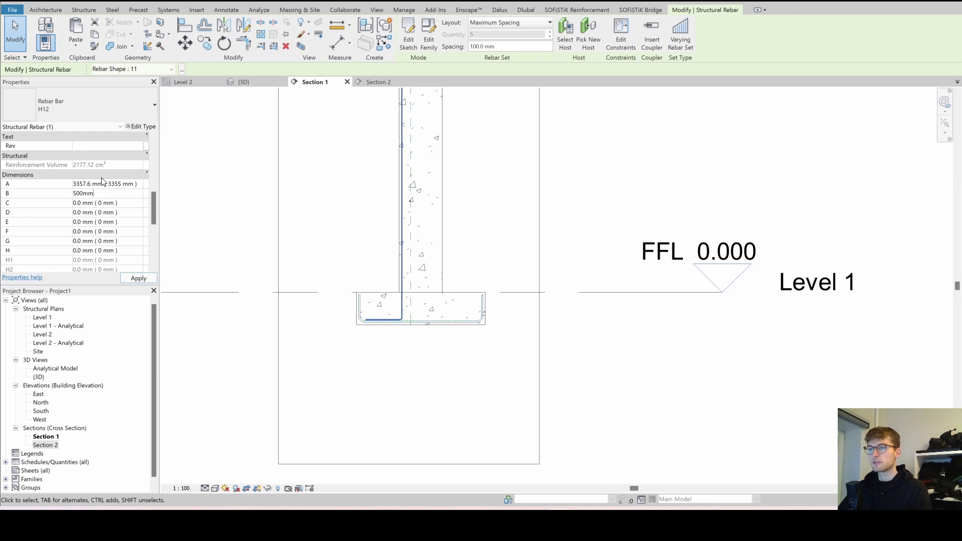
click(139, 185)
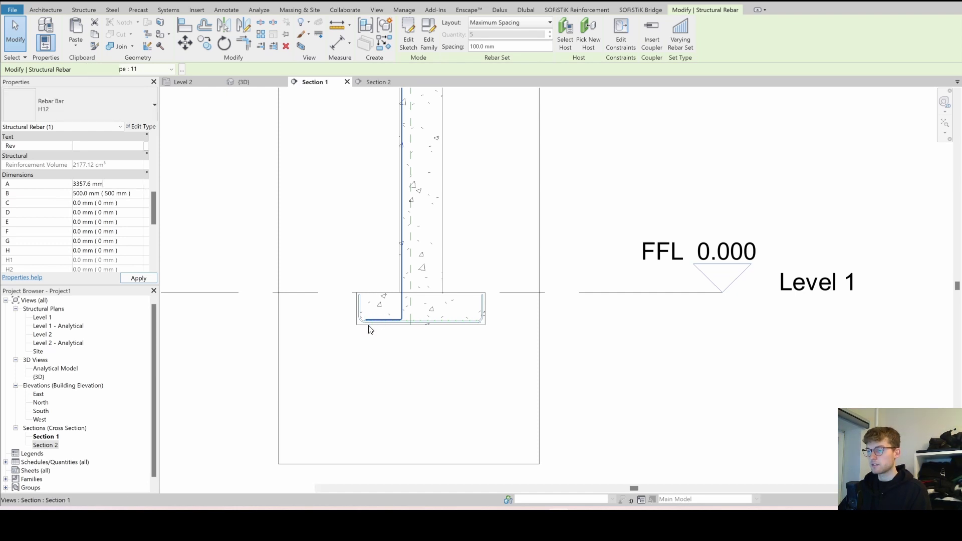
click(131, 187)
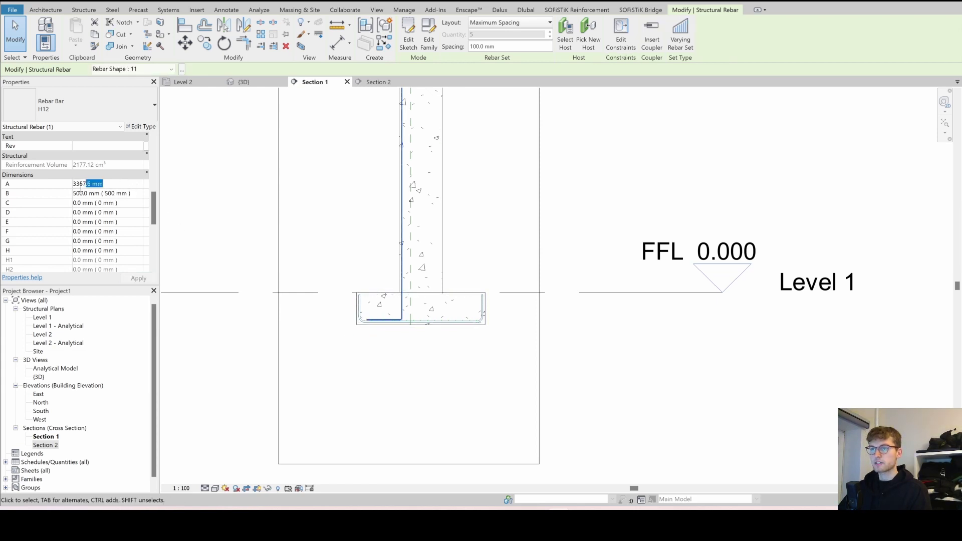
text(2m)
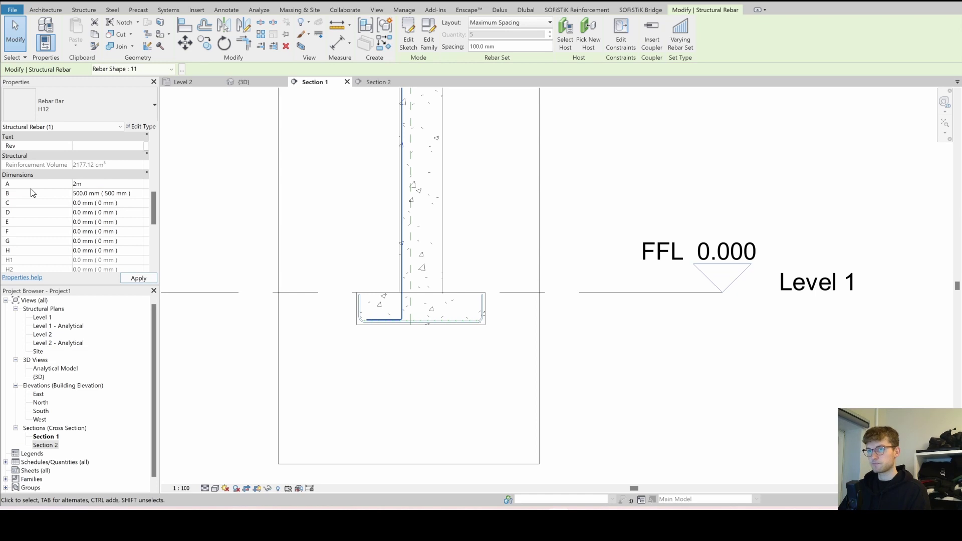
key(Return)
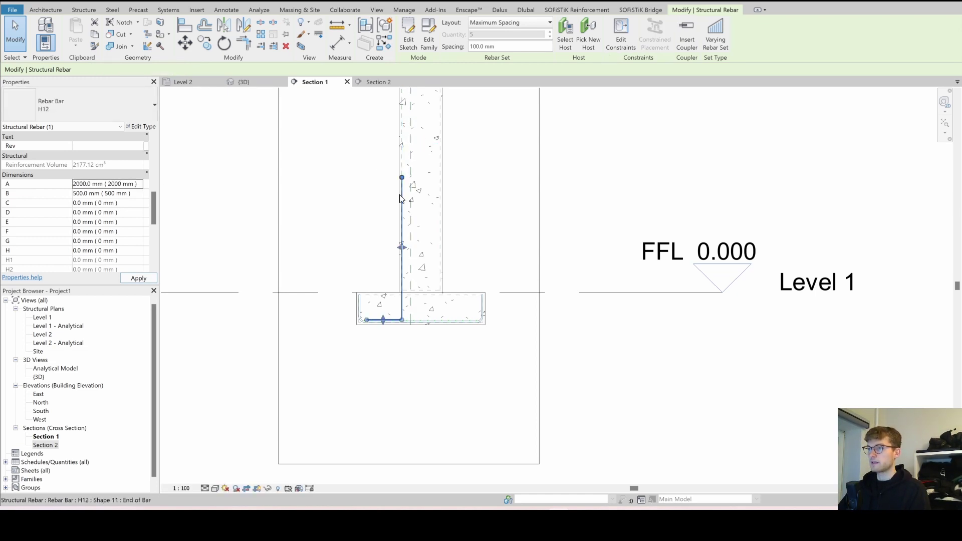
Mirror a copy of the H12 starter bar set about the column's vertical centreline in Section 1.
scroll(399, 268, up, 2)
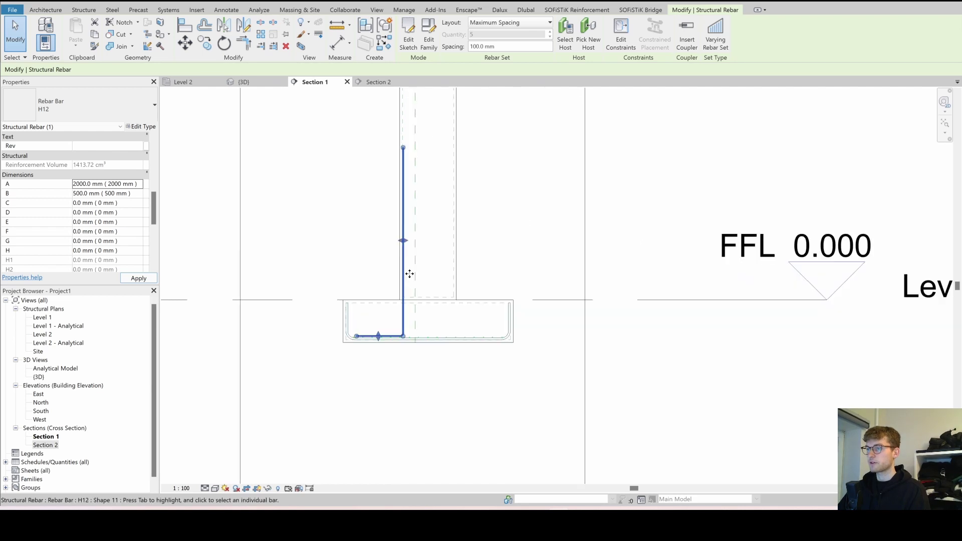
scroll(410, 274, up, 1)
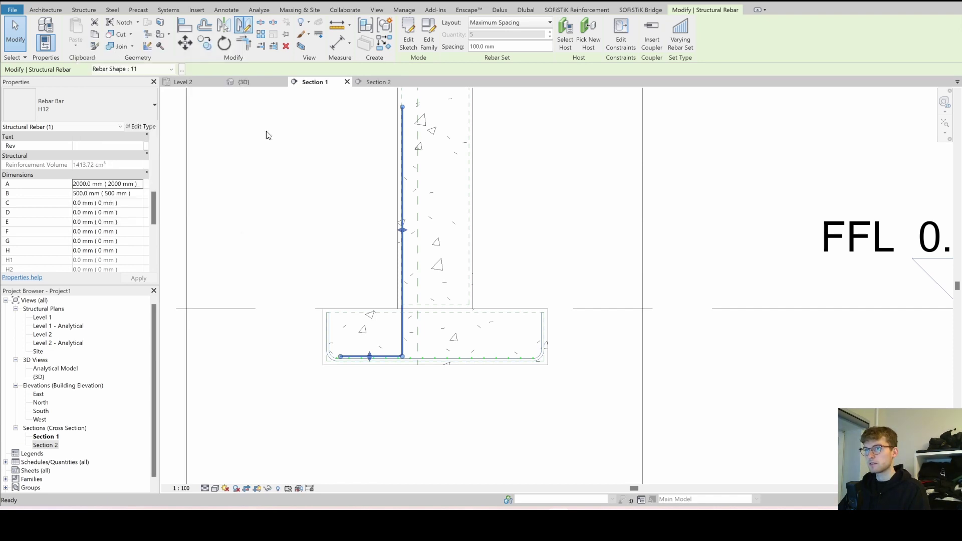
key(d)
key(m)
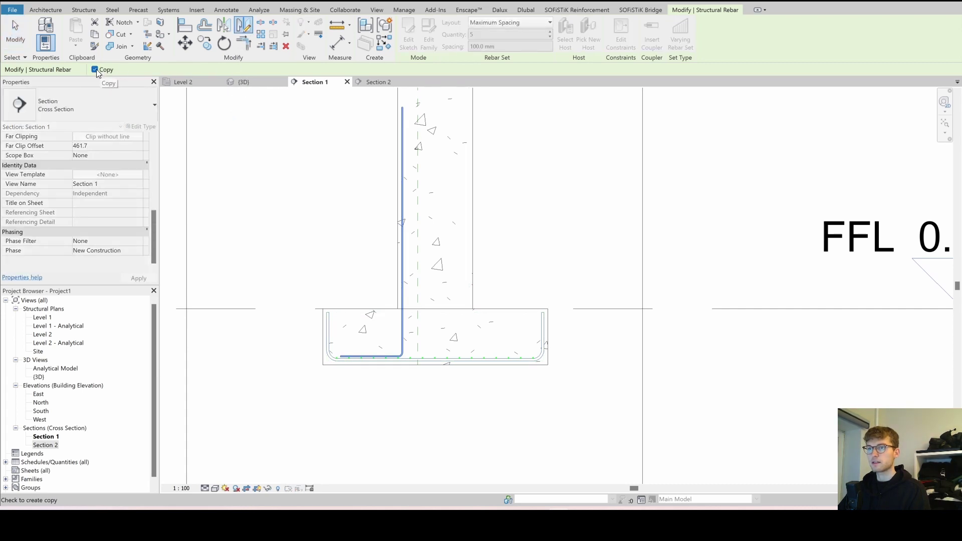
click(435, 309)
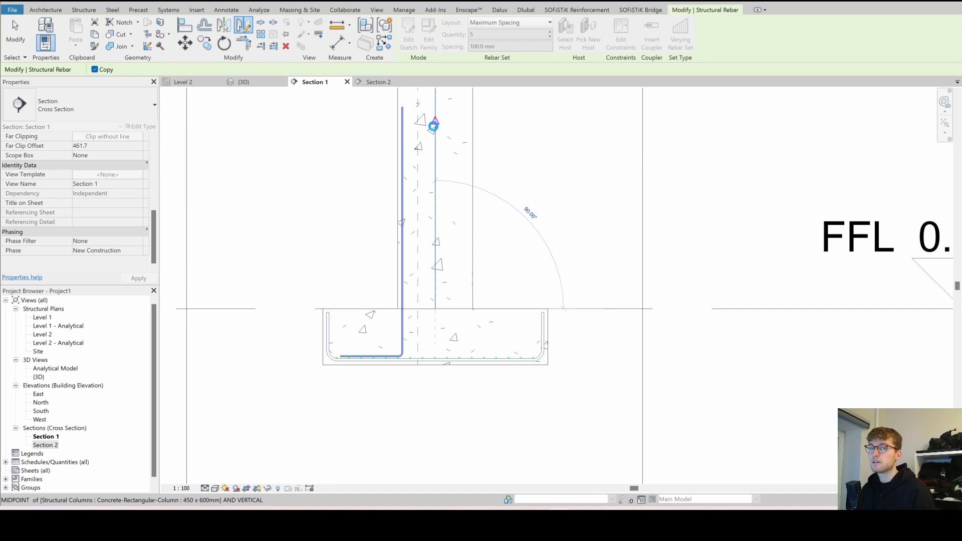
click(433, 126)
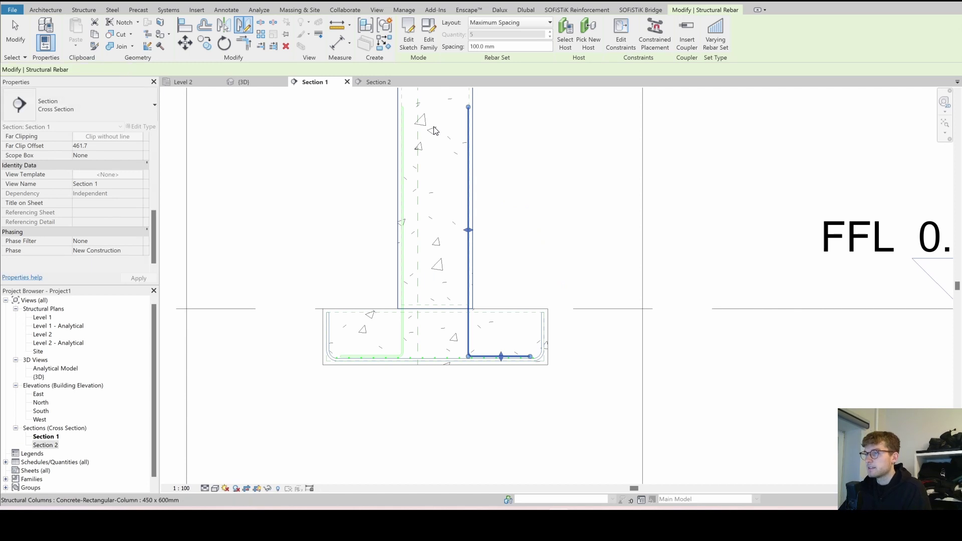
click(571, 182)
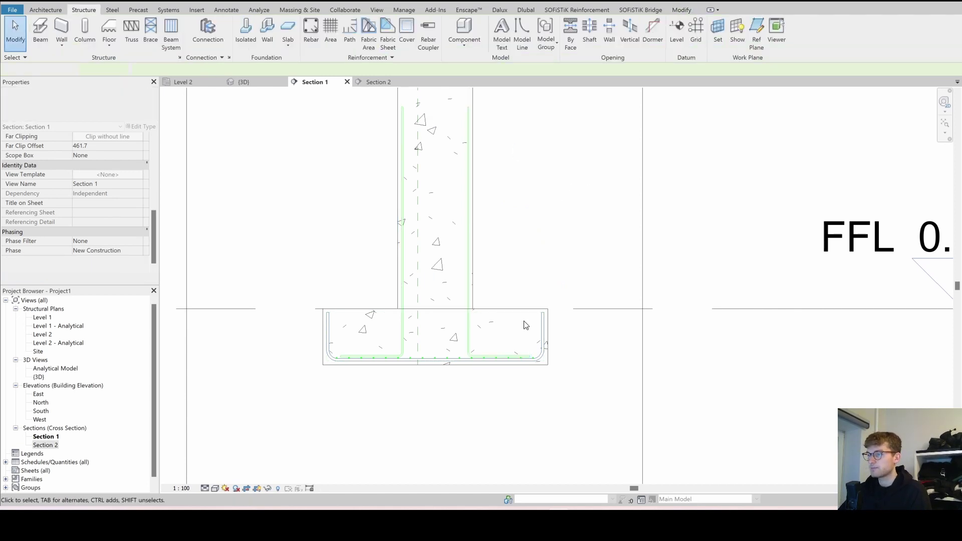
Examine the mirrored H12 starter bars at the footing in Section 1 and in the 3D view.
scroll(499, 370, up, 3)
middle_drag(417, 363, 586, 377)
scroll(560, 355, down, 3)
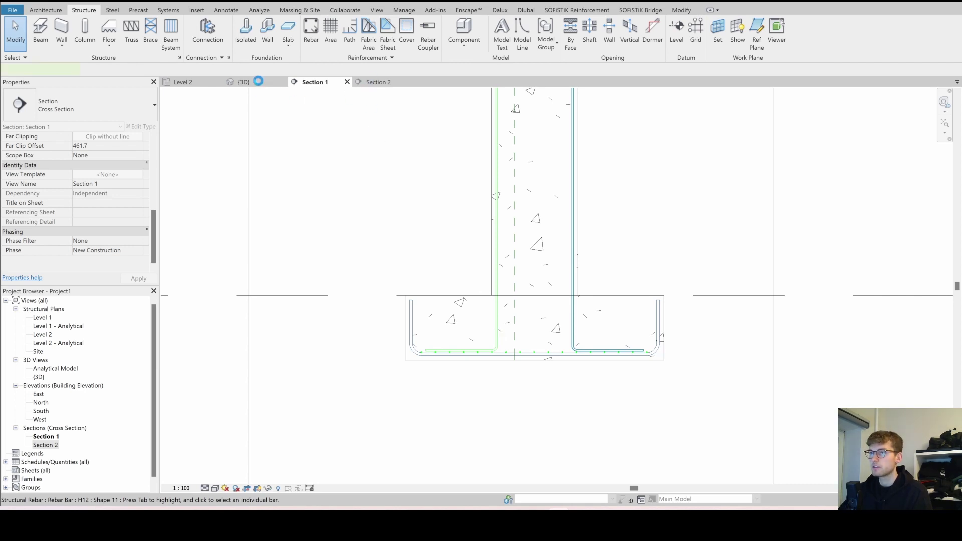
click(572, 303)
click(625, 254)
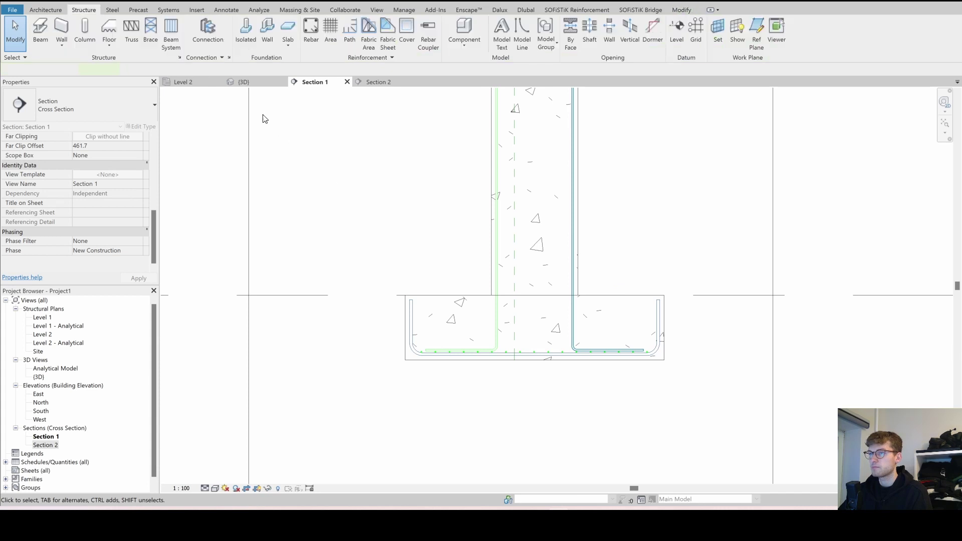
click(244, 82)
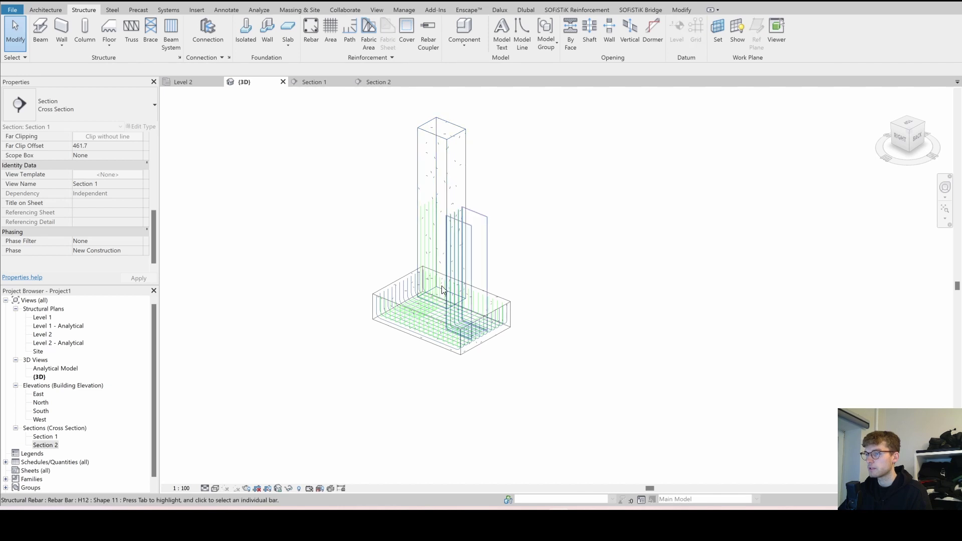
scroll(446, 293, up, 5)
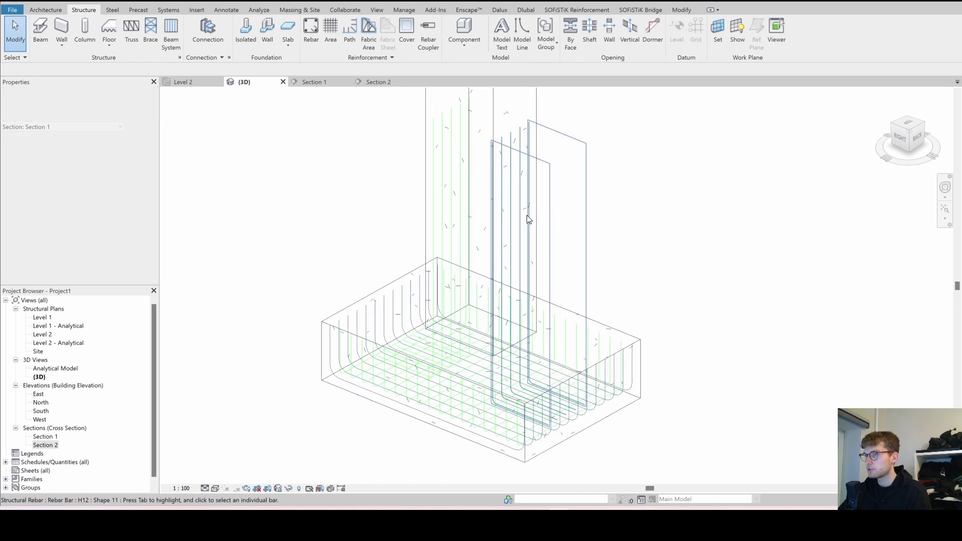
scroll(497, 226, down, 6)
middle_drag(501, 239, 528, 258)
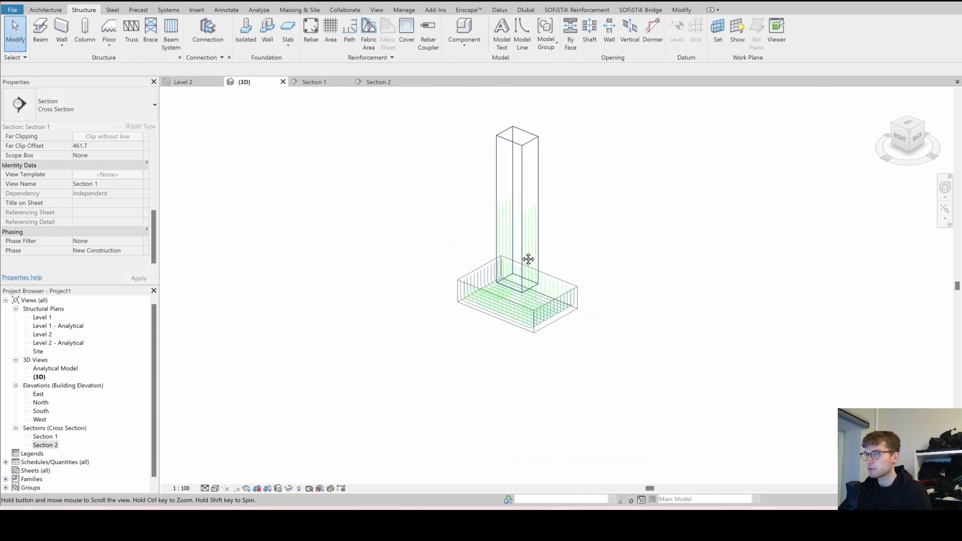
scroll(526, 258, up, 1)
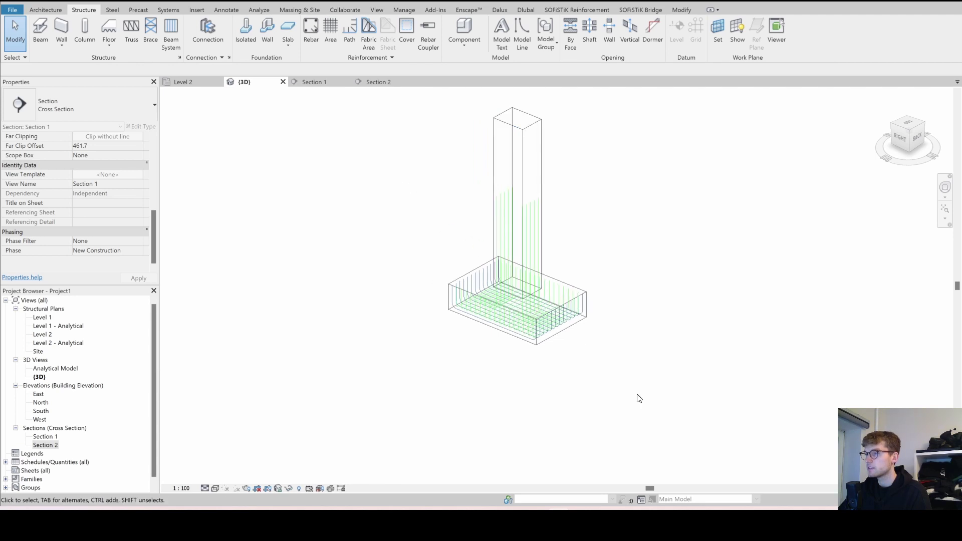
Select only the structural rebar in the footing and starters, and set it to view unobscured and as solid in the {3D} view.
drag(400, 154, 639, 394)
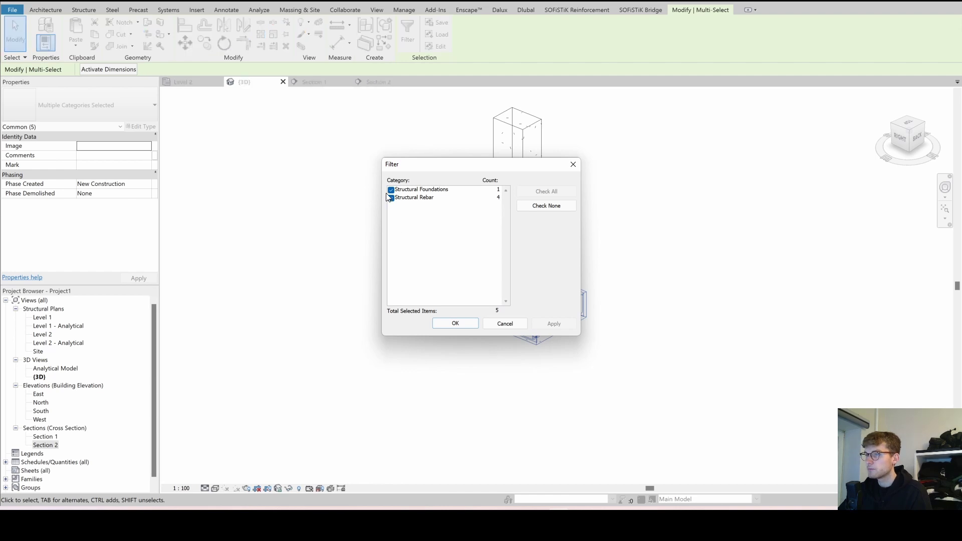
click(391, 190)
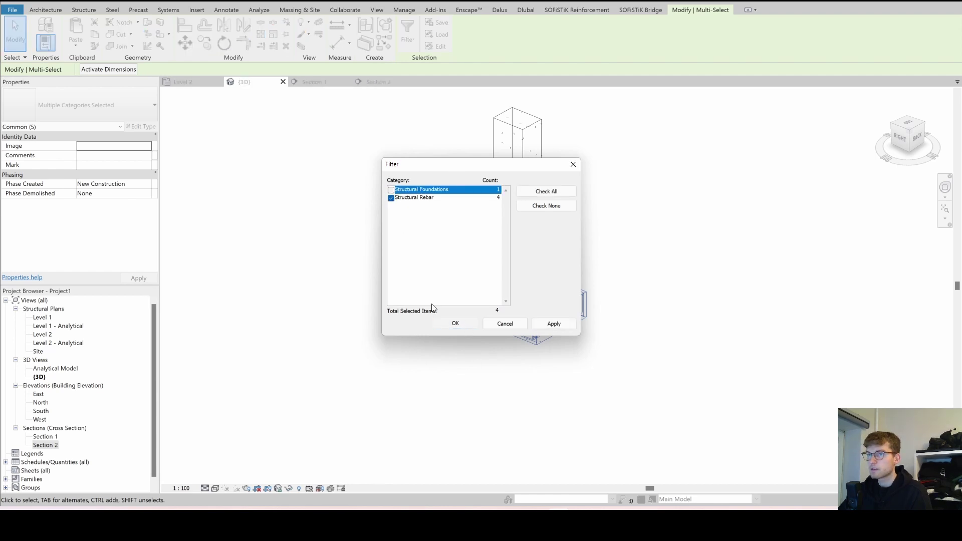
key(Return)
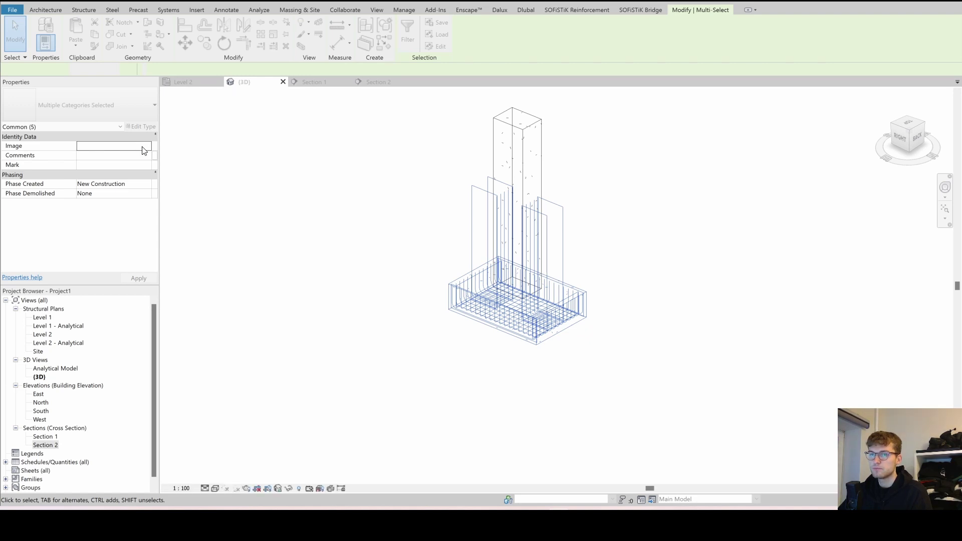
scroll(114, 213, down, 3)
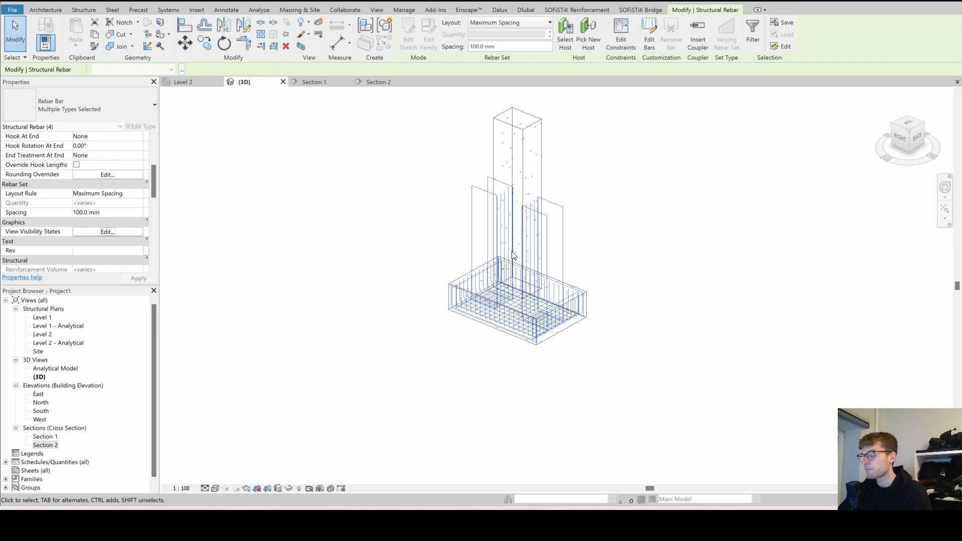
click(108, 232)
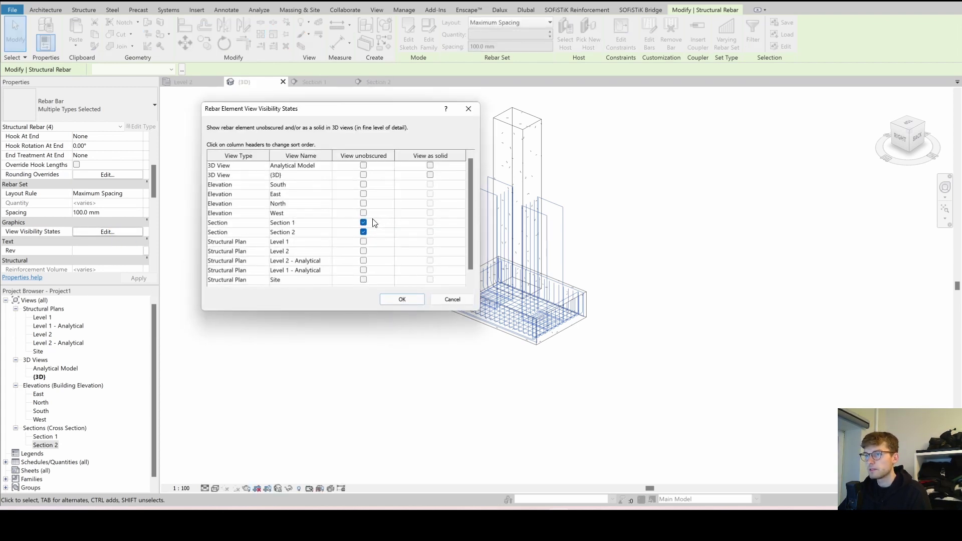
click(363, 175)
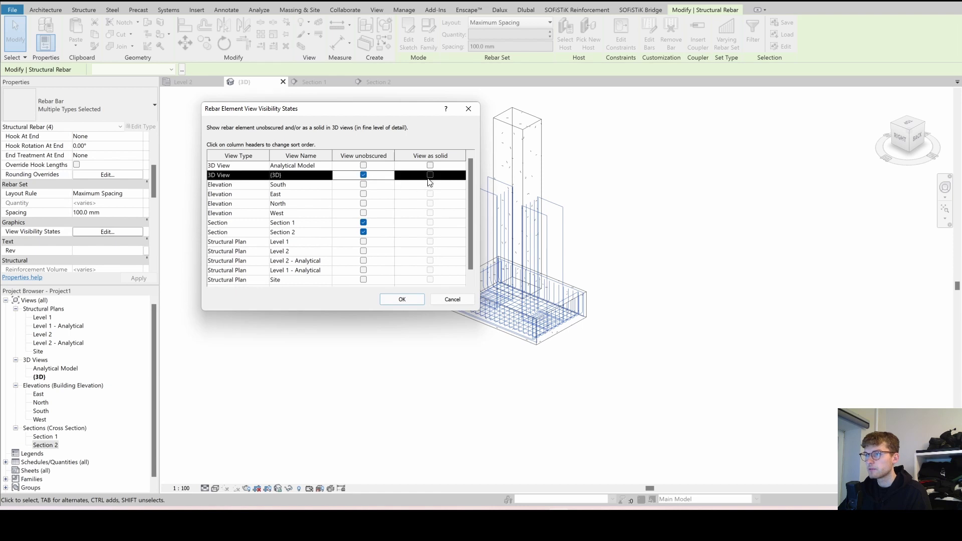
click(430, 176)
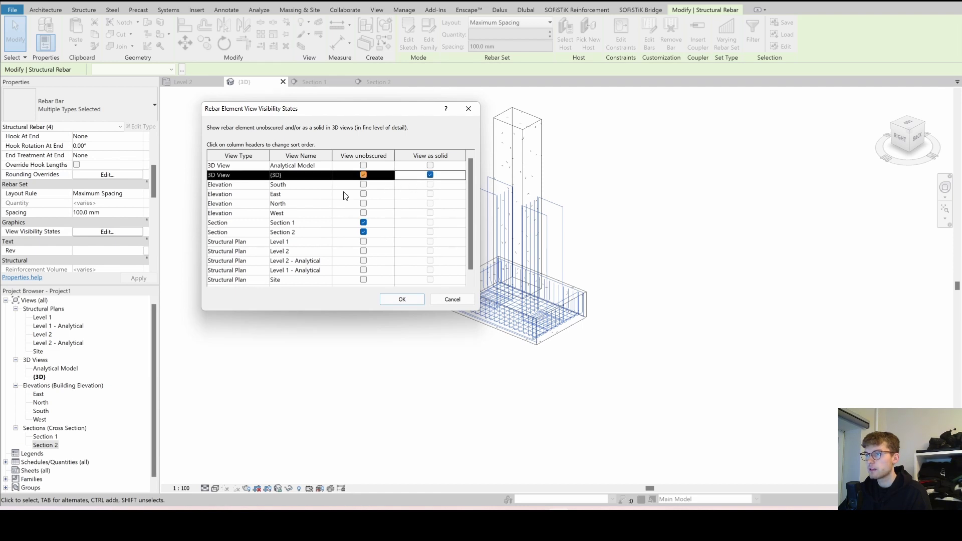
click(400, 302)
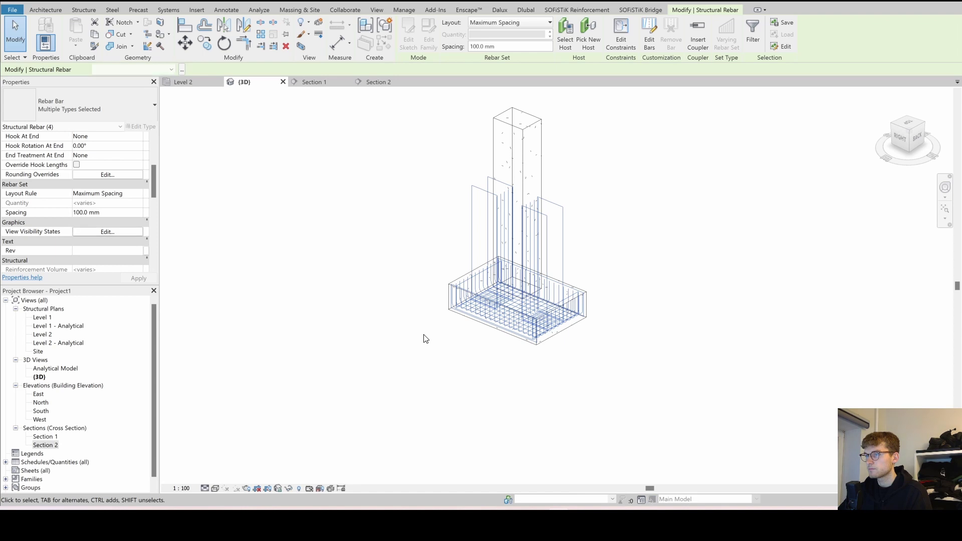
click(425, 340)
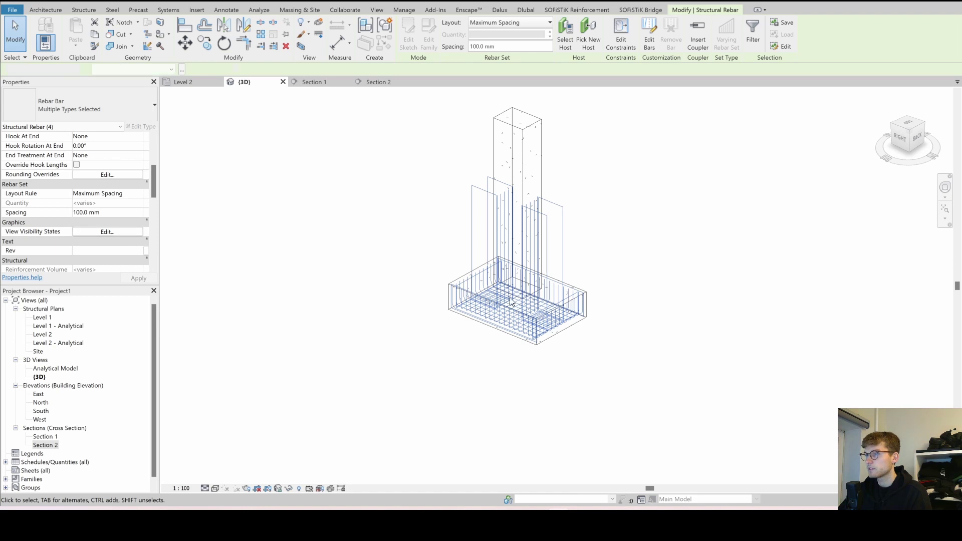
Set the 3D view's detail level to Fine and its visual style to Realistic.
click(206, 488)
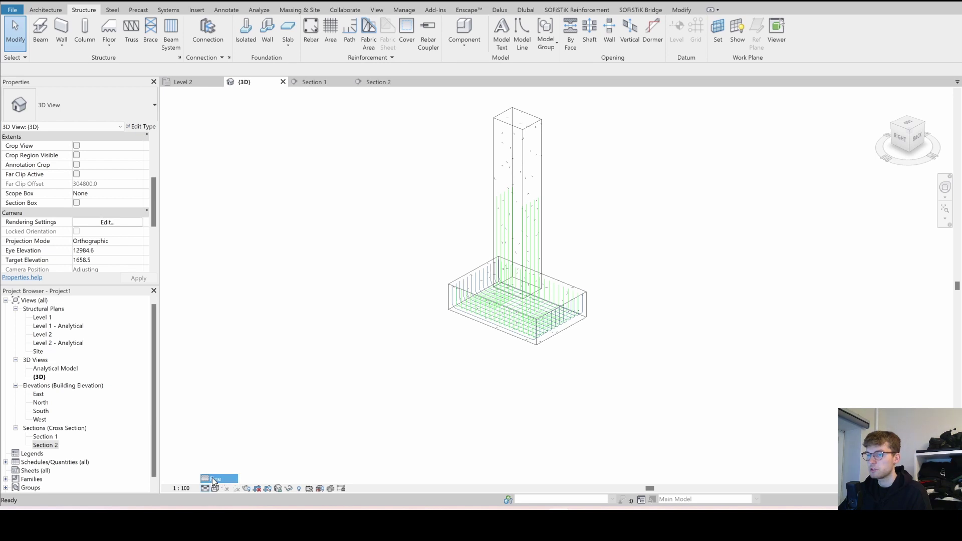
click(212, 478)
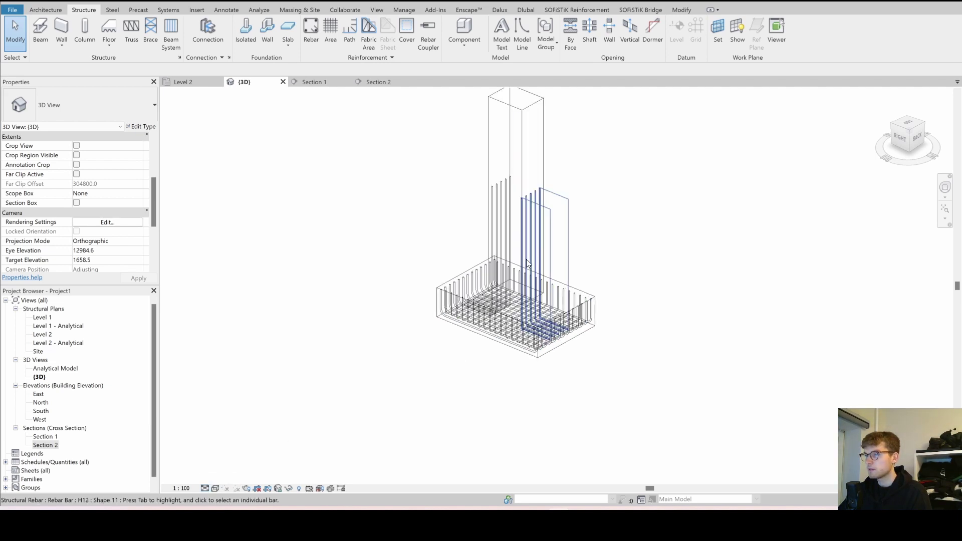
scroll(526, 260, up, 4)
scroll(527, 264, down, 5)
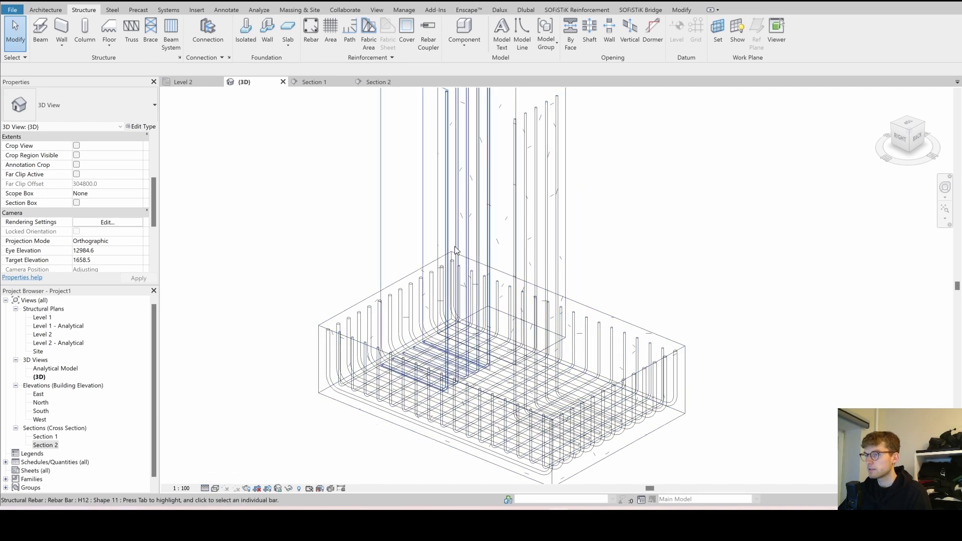
click(219, 489)
click(223, 480)
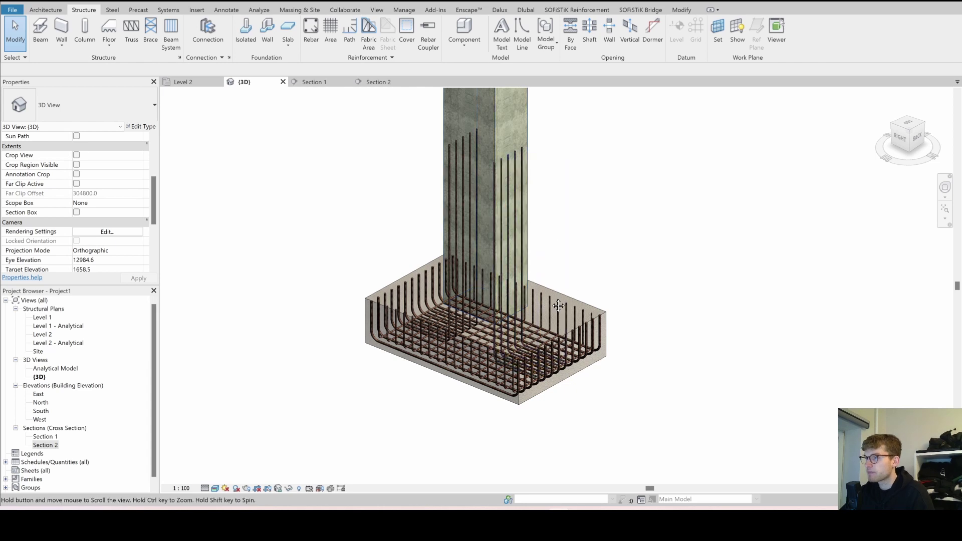
Viewed from the top, rotate a copy of one H12 starter bar set by 90° and move it to the column's adjacent face.
shift+middle_drag(556, 305, 582, 298)
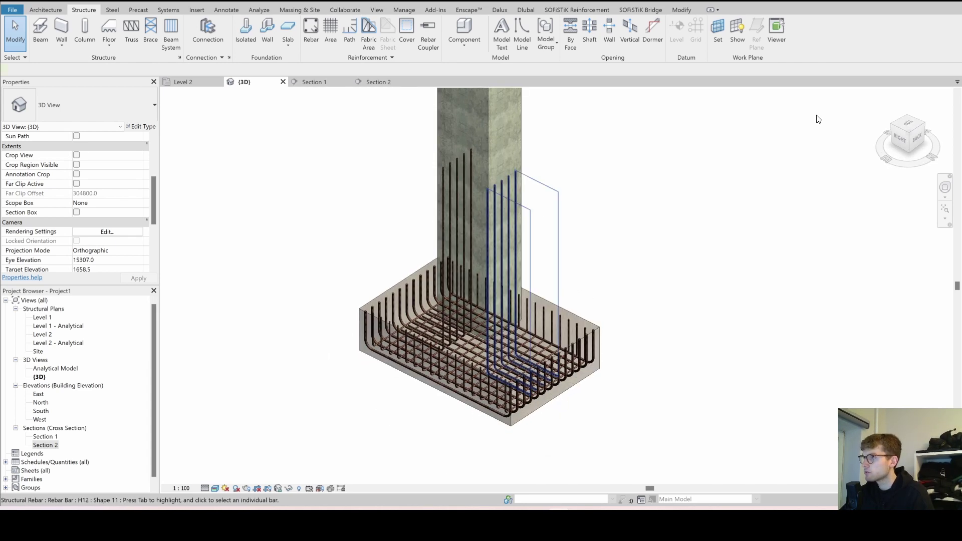
click(911, 126)
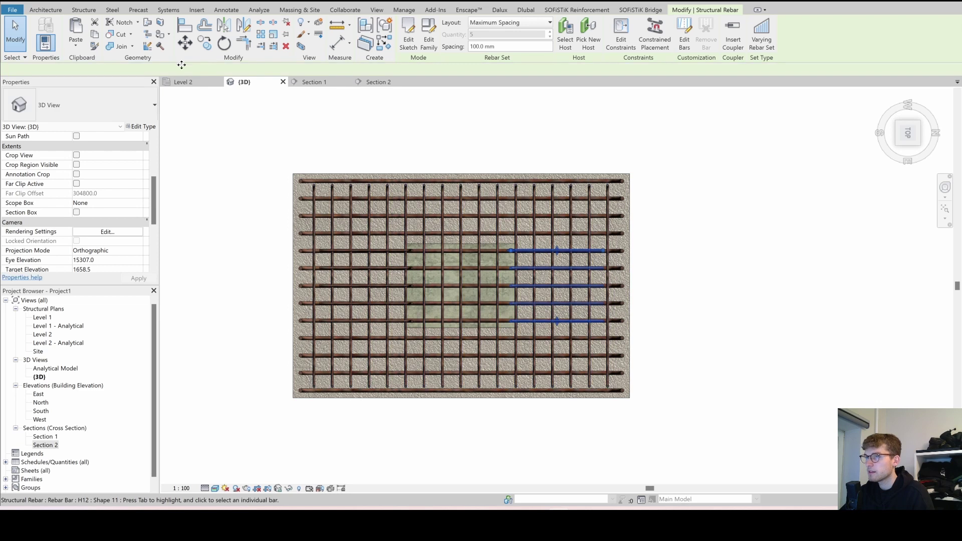
click(220, 44)
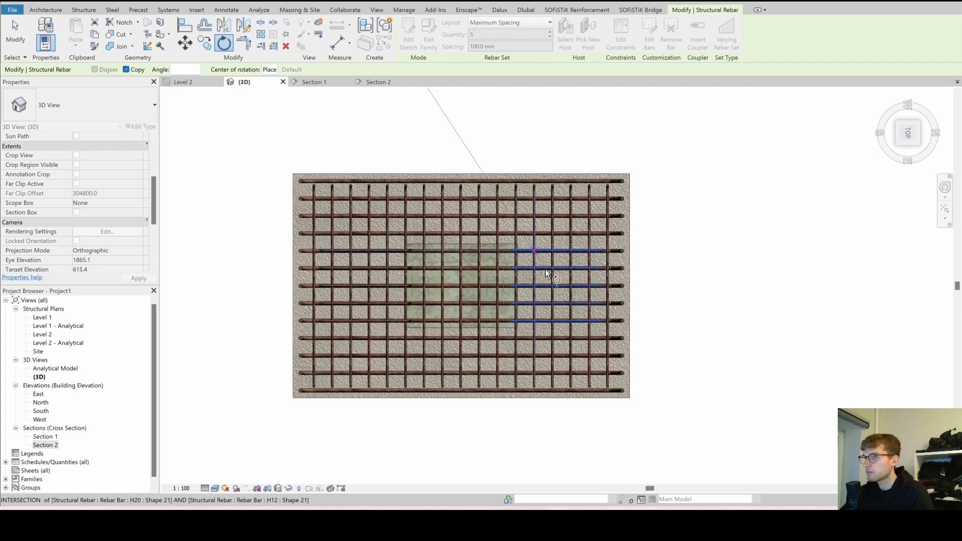
click(661, 286)
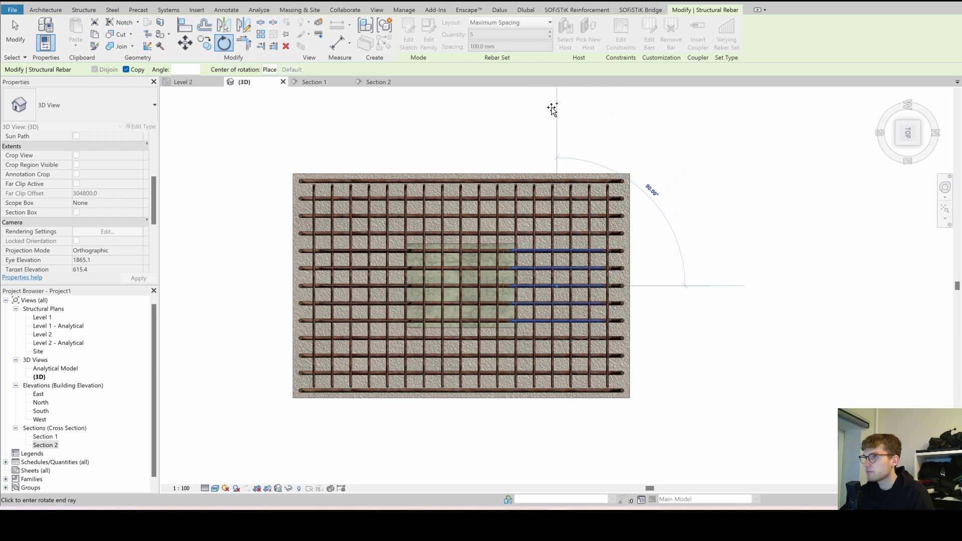
click(551, 107)
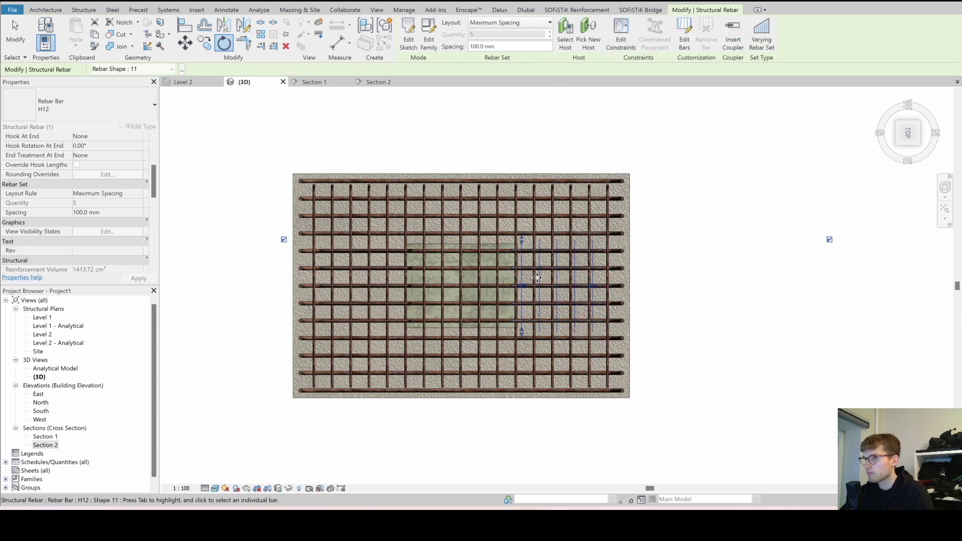
drag(539, 286, 445, 226)
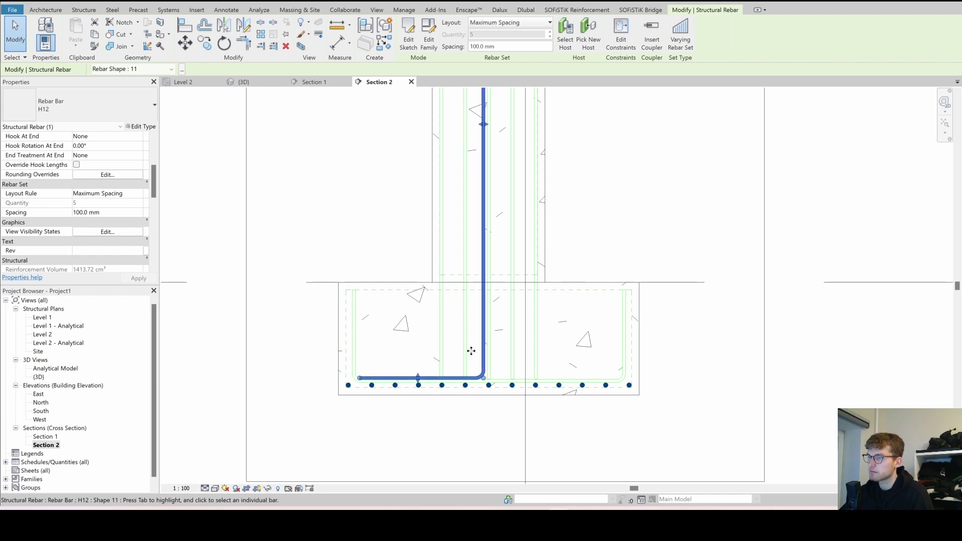
Set the bottom leg (dimension B) of the rotated H12 starter bar set to 200 mm in Section 2.
scroll(476, 350, down, 2)
scroll(477, 350, down, 2)
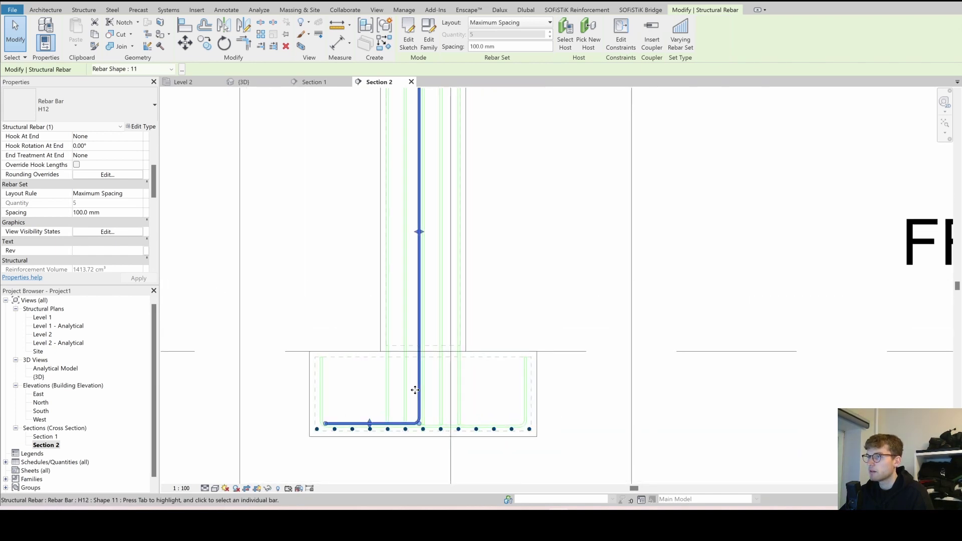
scroll(421, 390, down, 1)
middle_drag(425, 391, 479, 326)
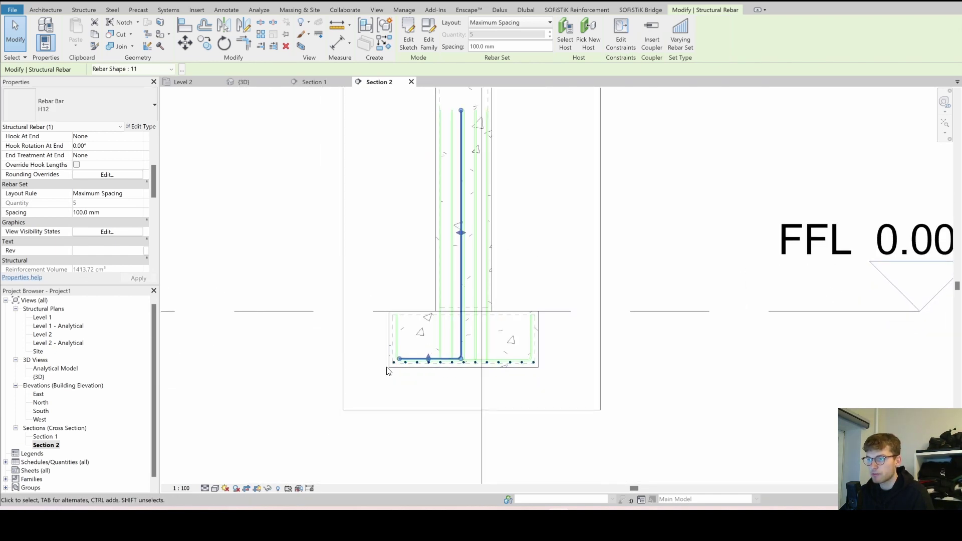
scroll(124, 197, down, 5)
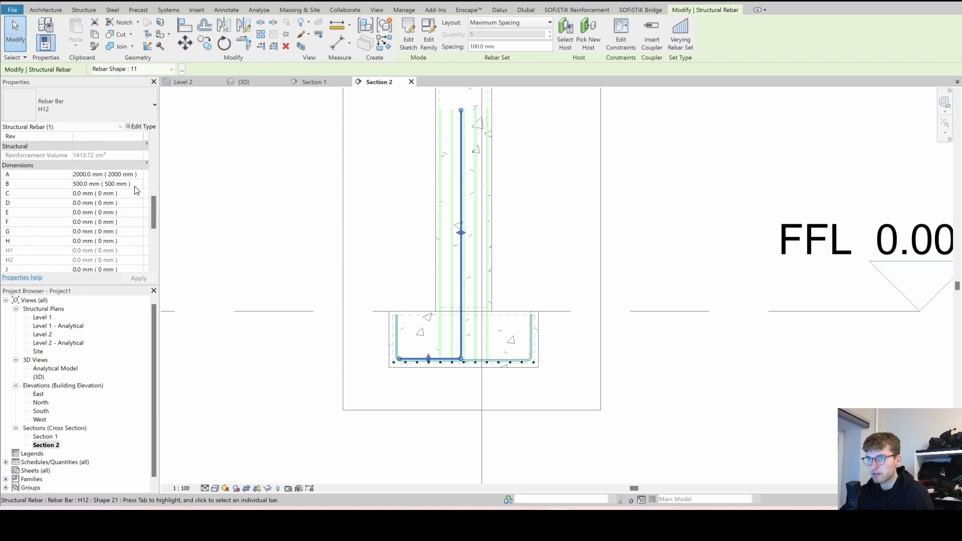
click(135, 186)
drag(135, 186, 49, 187)
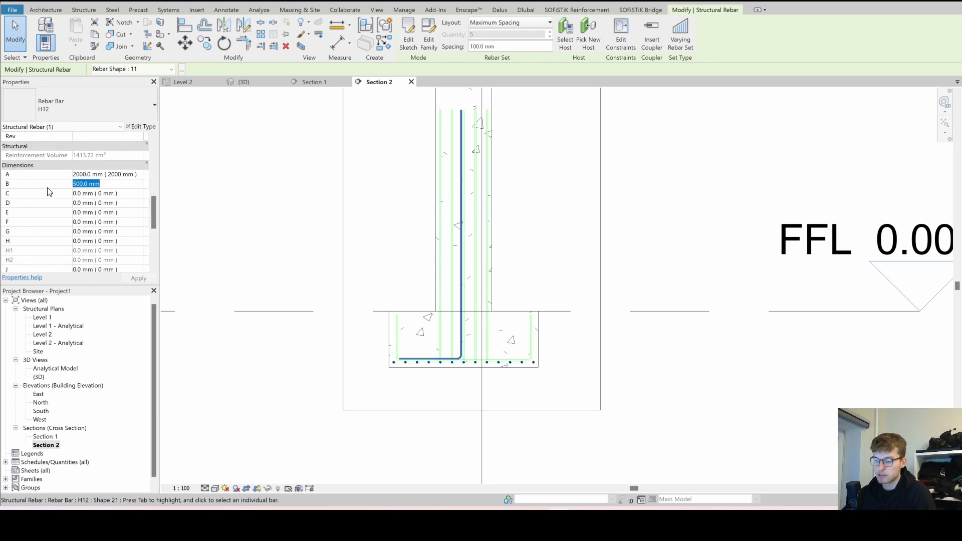
text(200 )
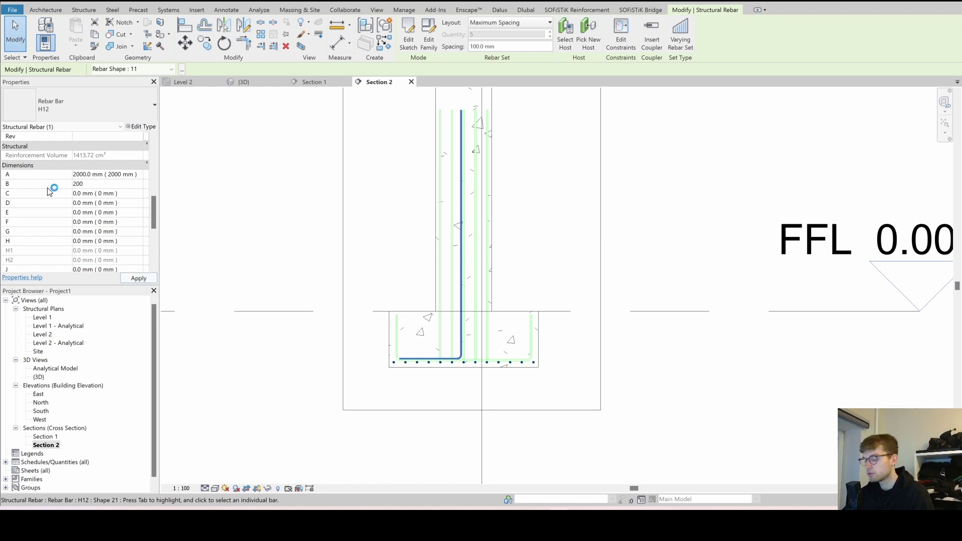
text(mm)
key(Return)
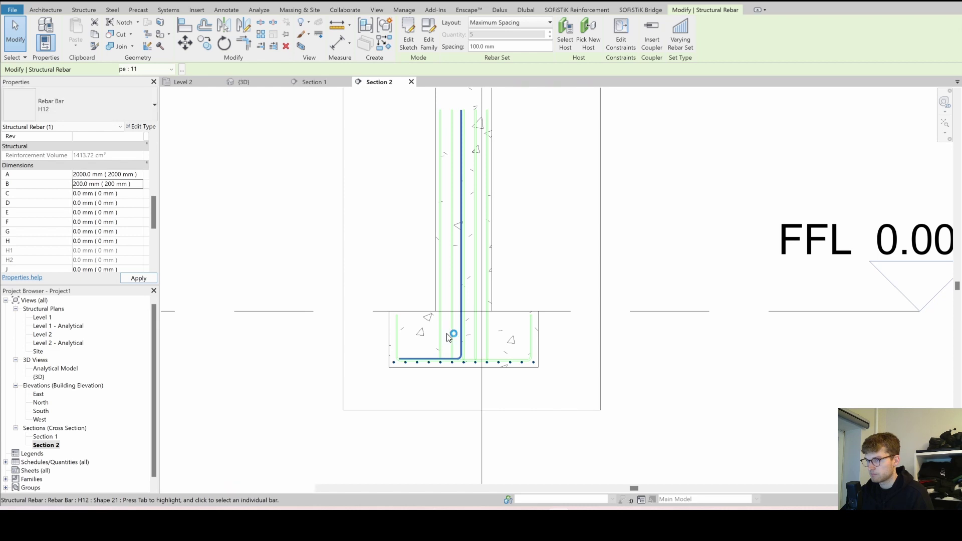
Edit the starter bar set's constraints, moving its vertical segment towards the column face and trying to set its offset to 0 mm.
scroll(458, 278, up, 2)
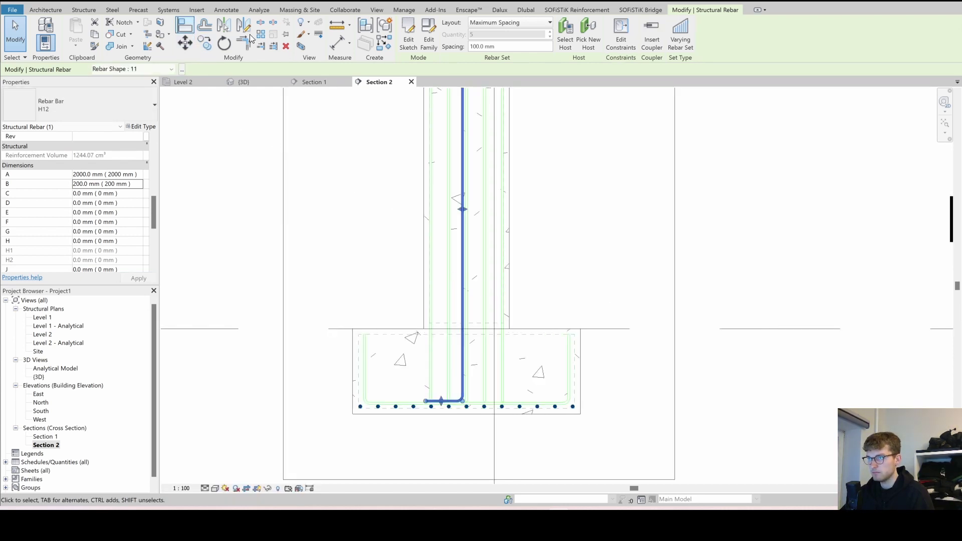
click(621, 36)
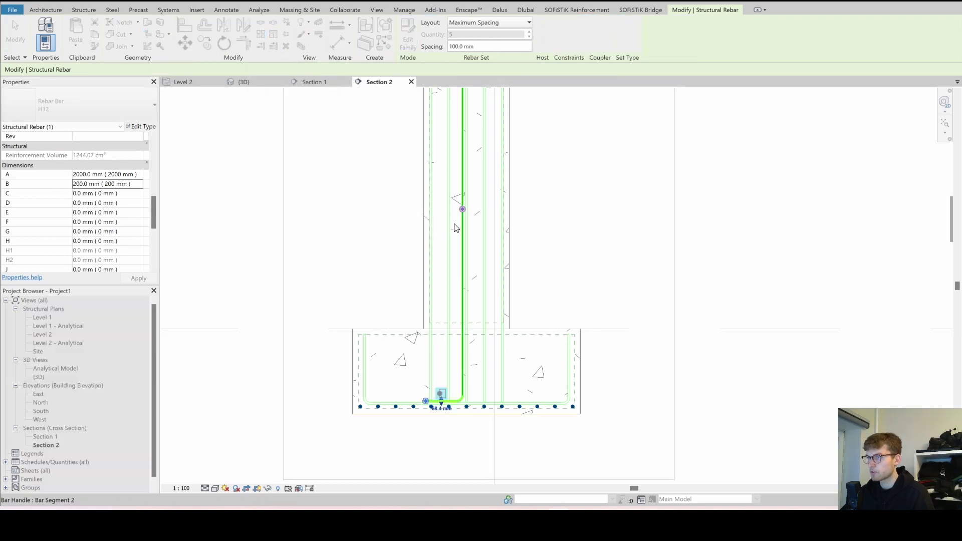
click(461, 209)
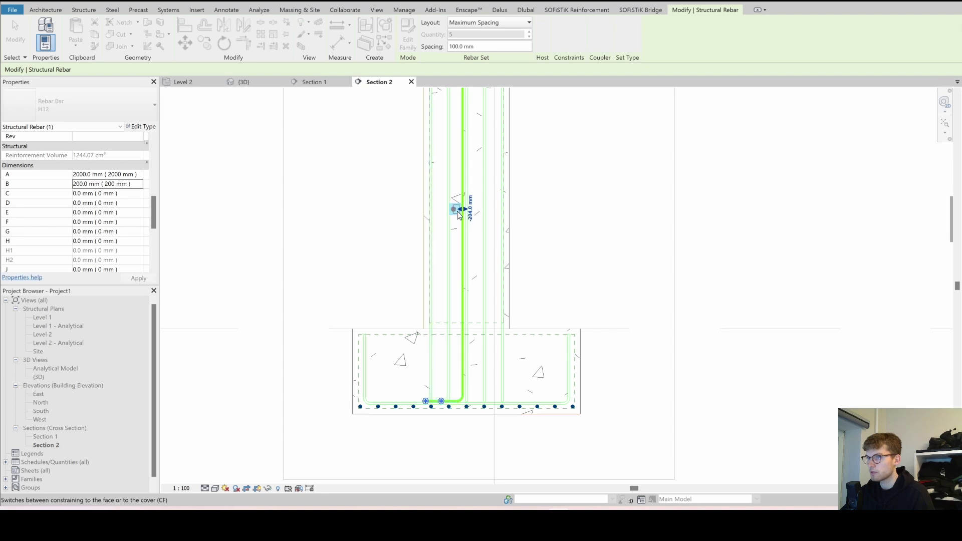
drag(457, 215, 451, 215)
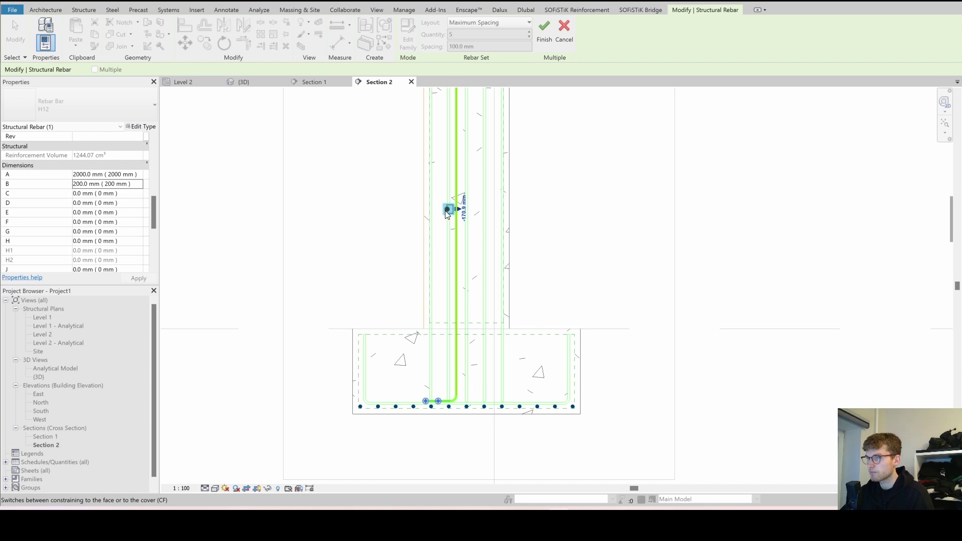
click(452, 215)
click(463, 216)
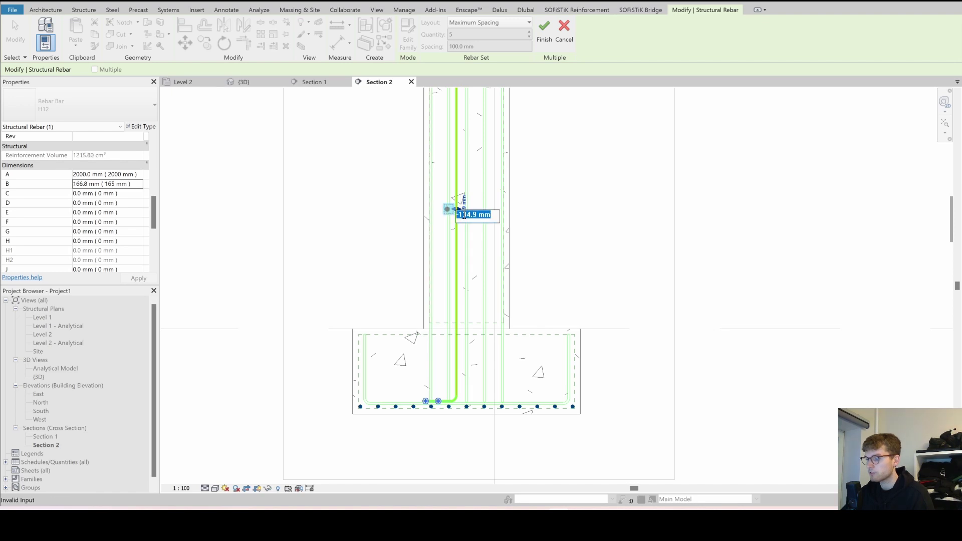
text(0)
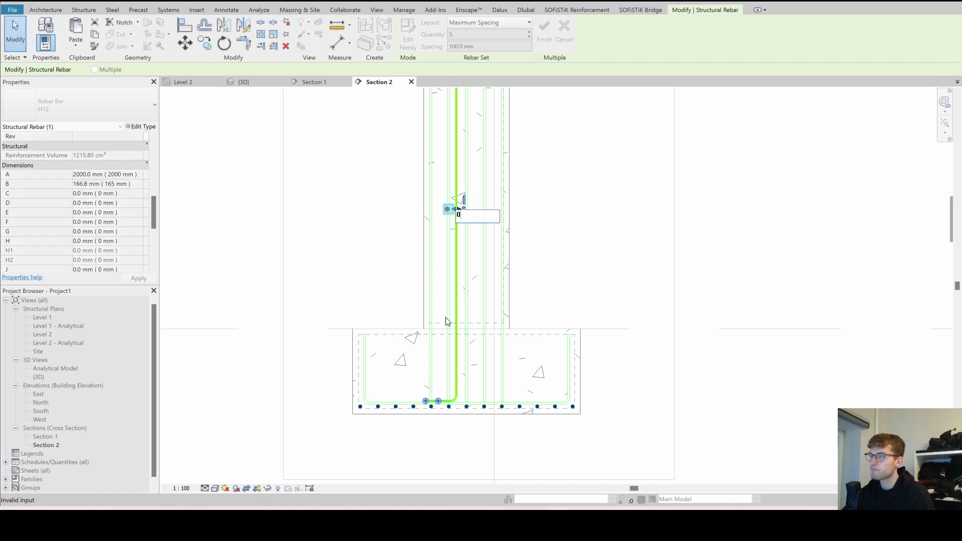
key(Return)
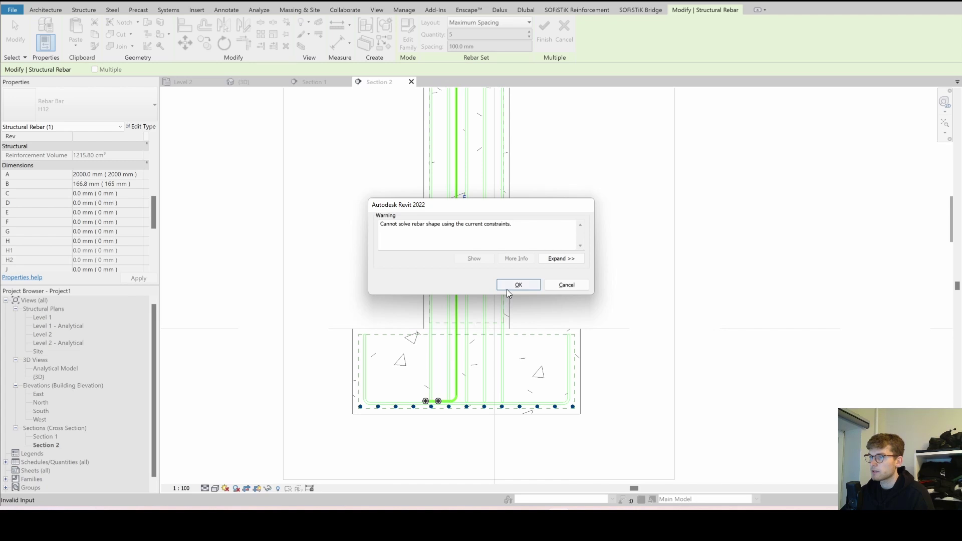
click(506, 289)
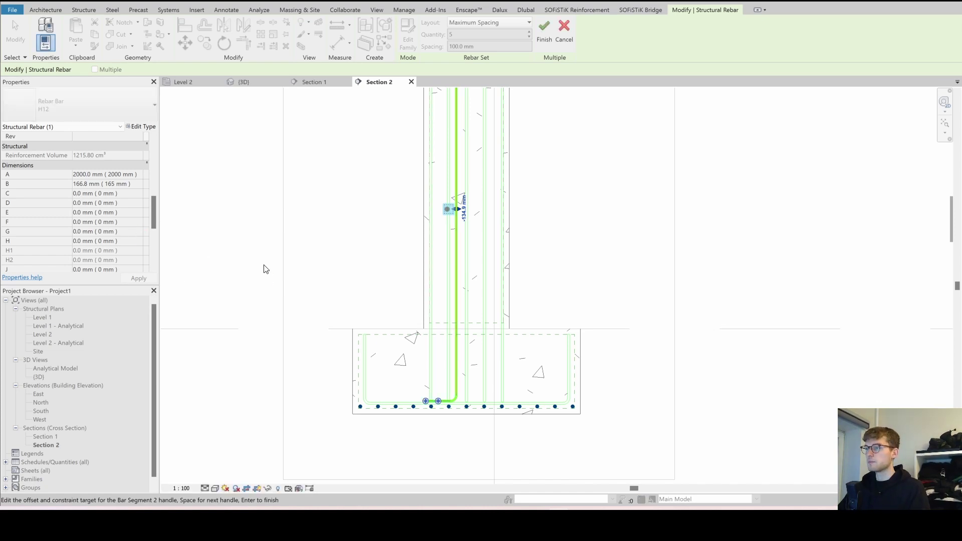
click(542, 35)
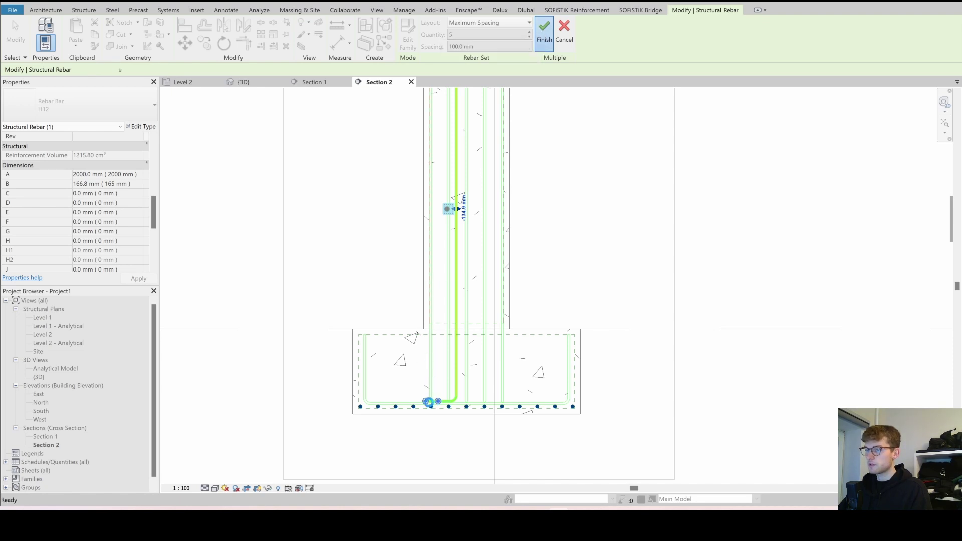
Lengthen dimension B of the H12 starter bar set to 400 mm.
click(130, 185)
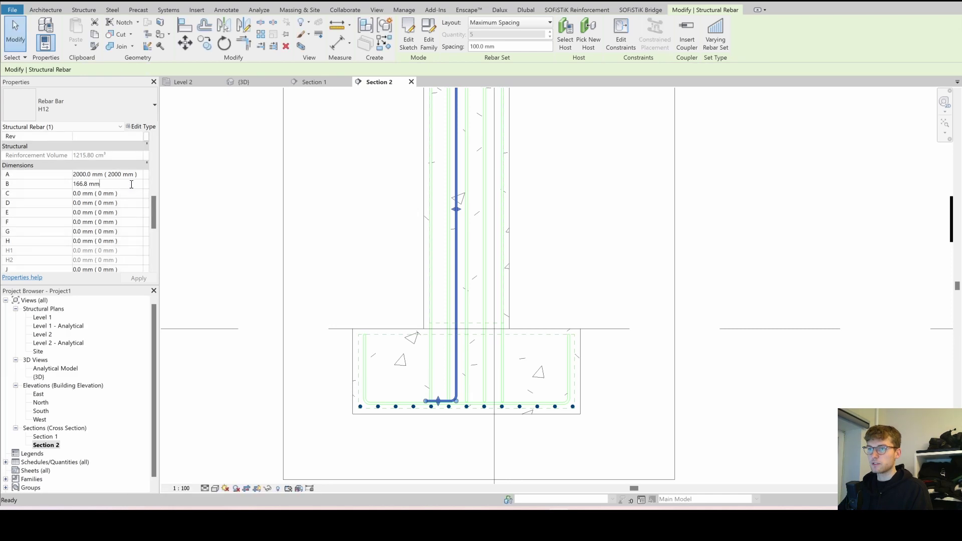
drag(131, 184, 50, 187)
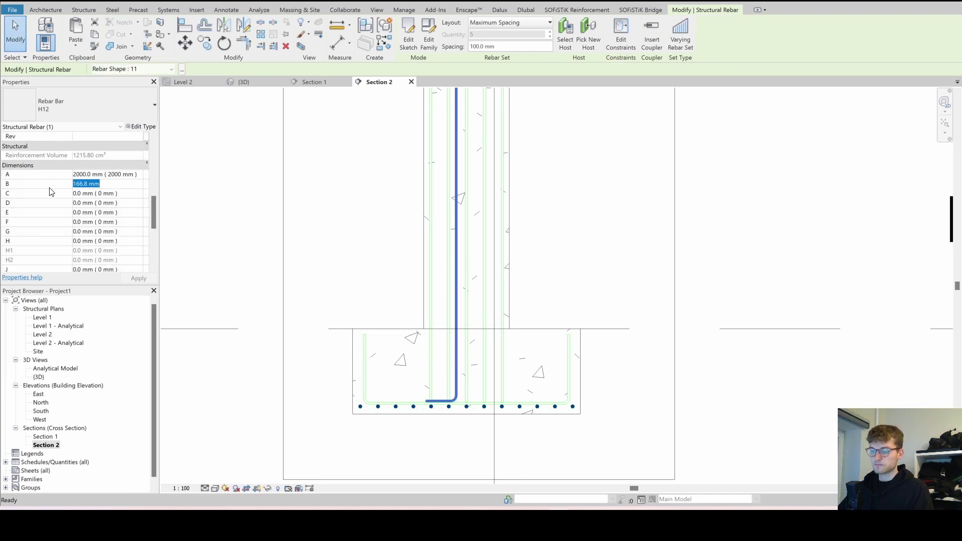
text(400 )
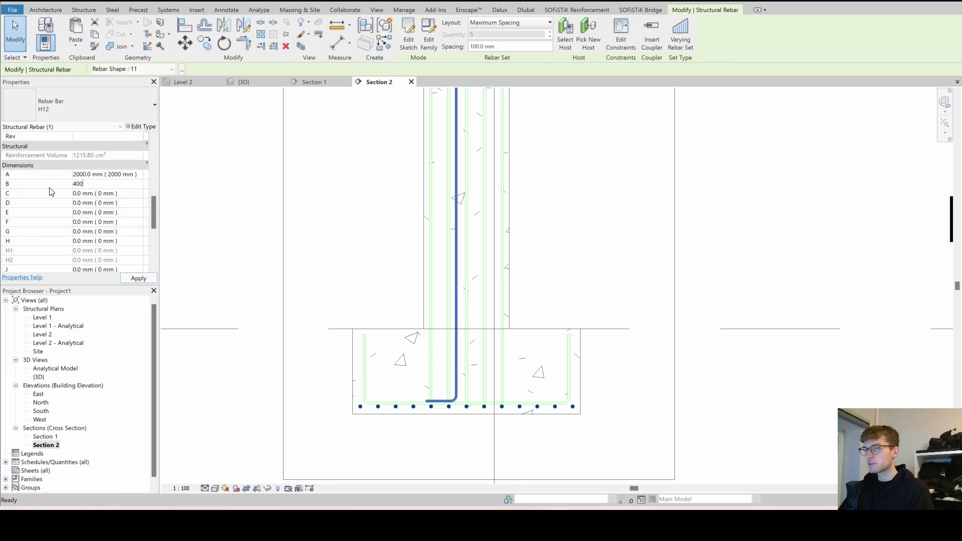
text(mm)
key(Return)
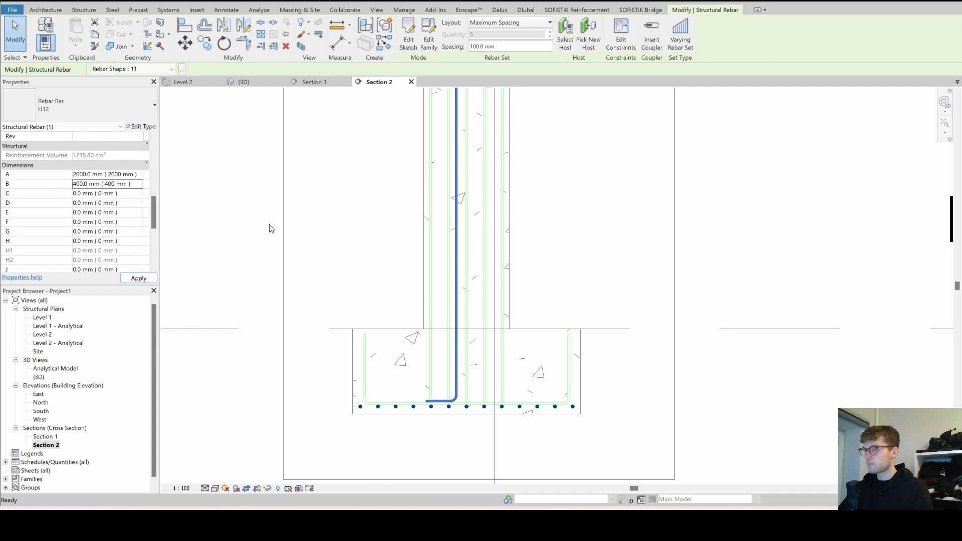
Edit the starter bar set's constraints so its vertical segment has a 0 mm offset at the column's side.
click(447, 209)
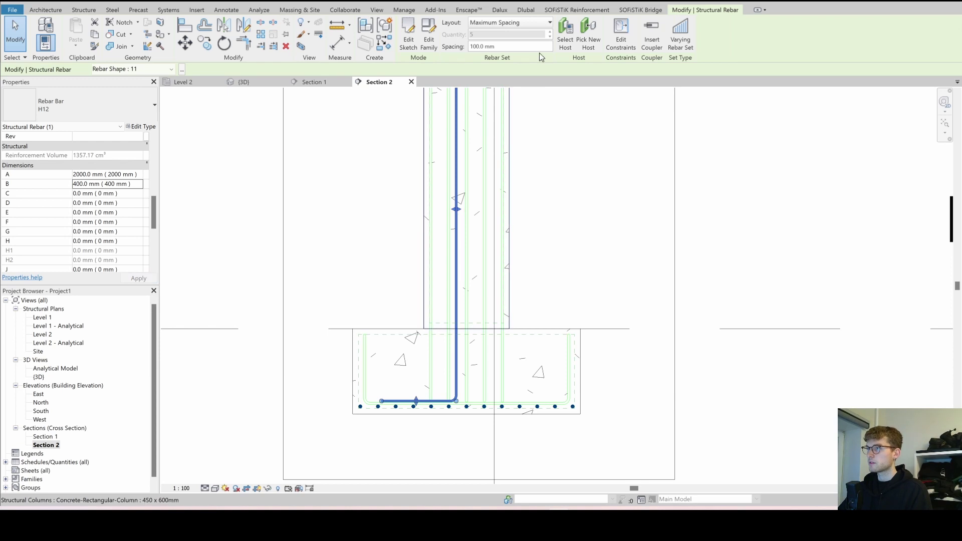
click(621, 34)
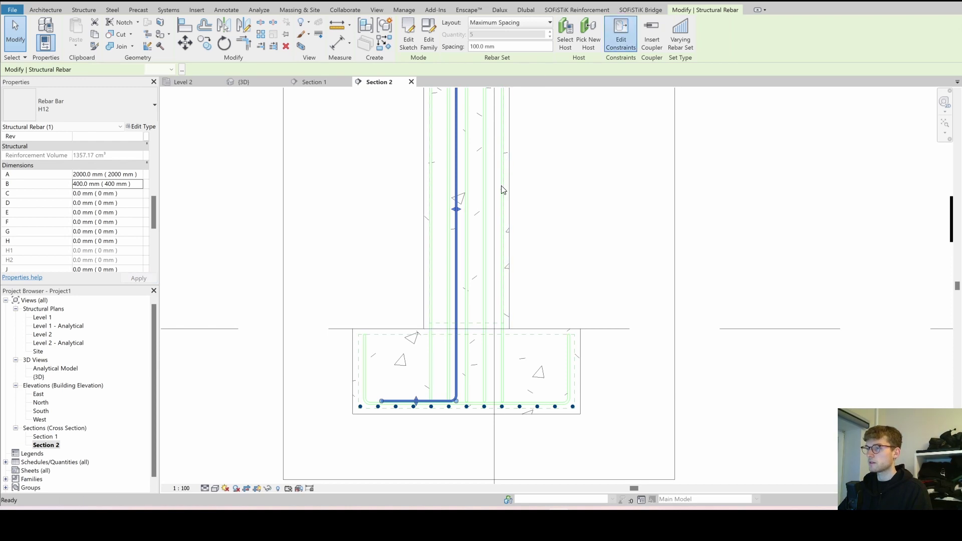
click(448, 209)
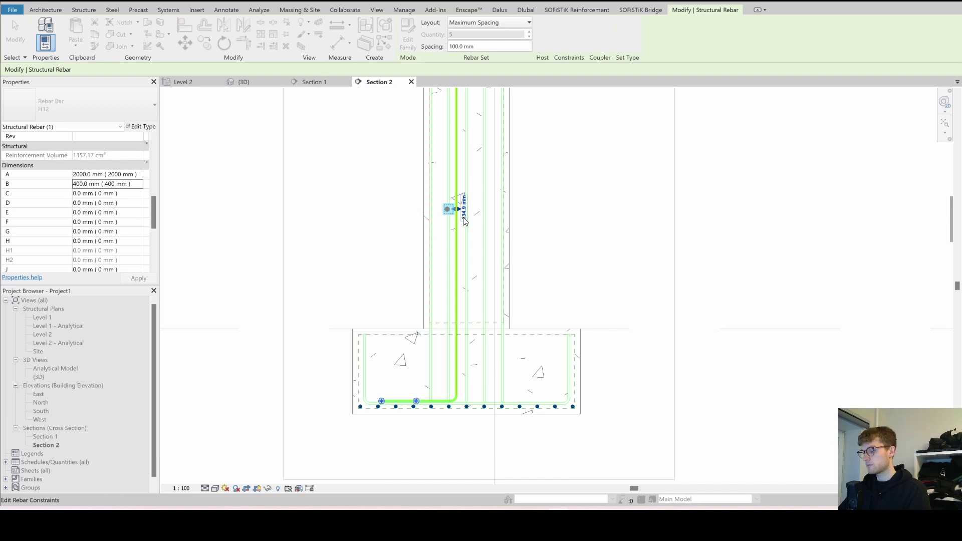
click(464, 219)
text(0)
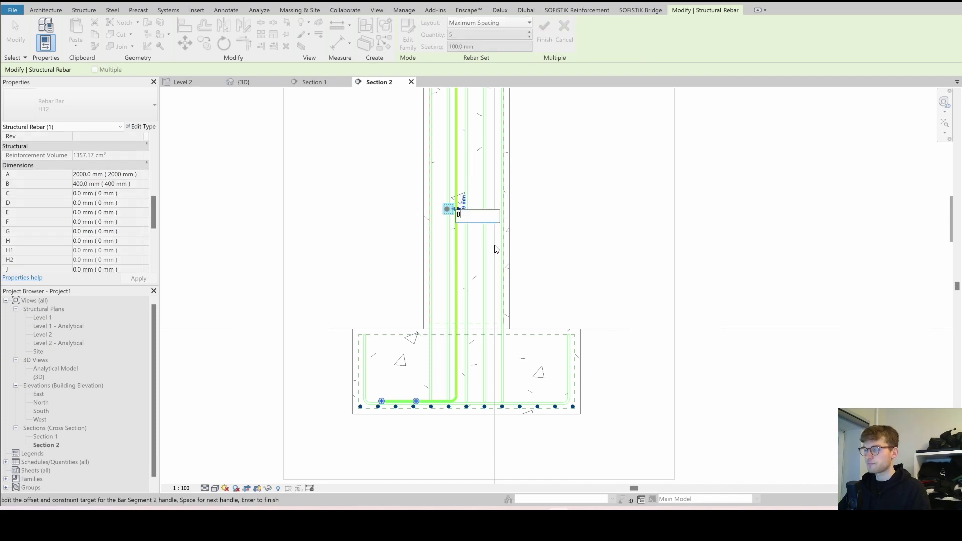
key(Return)
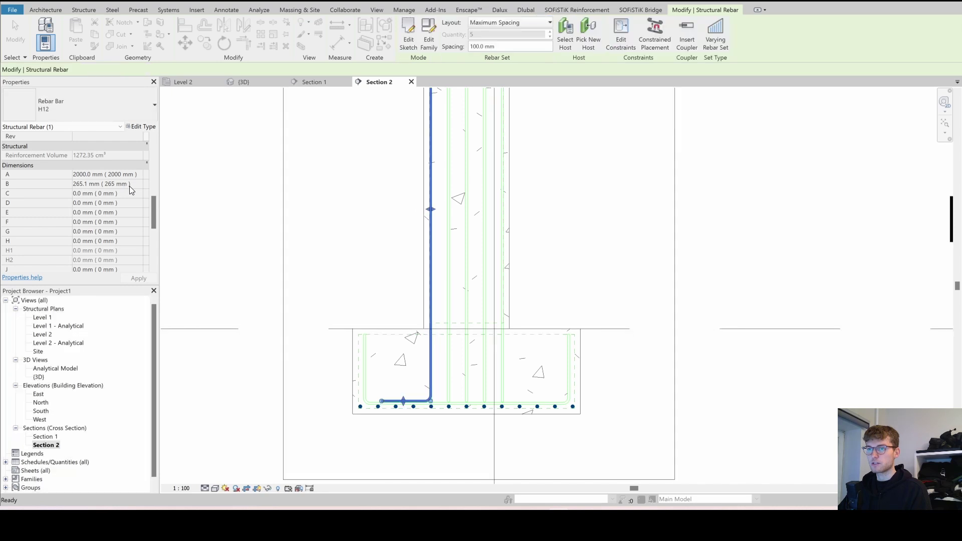
Shorten dimension B of the realigned H12 starter bar set to 200 mm.
click(55, 185)
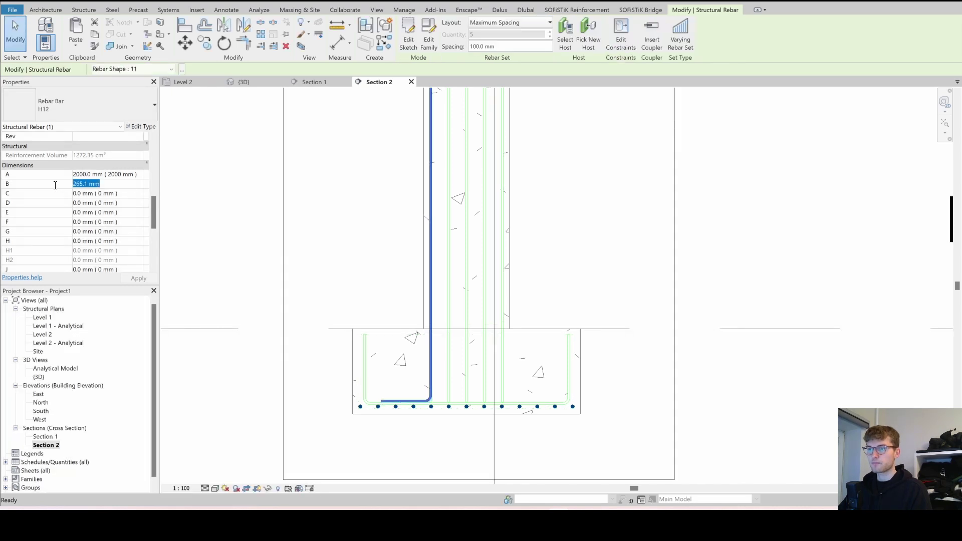
text(200 )
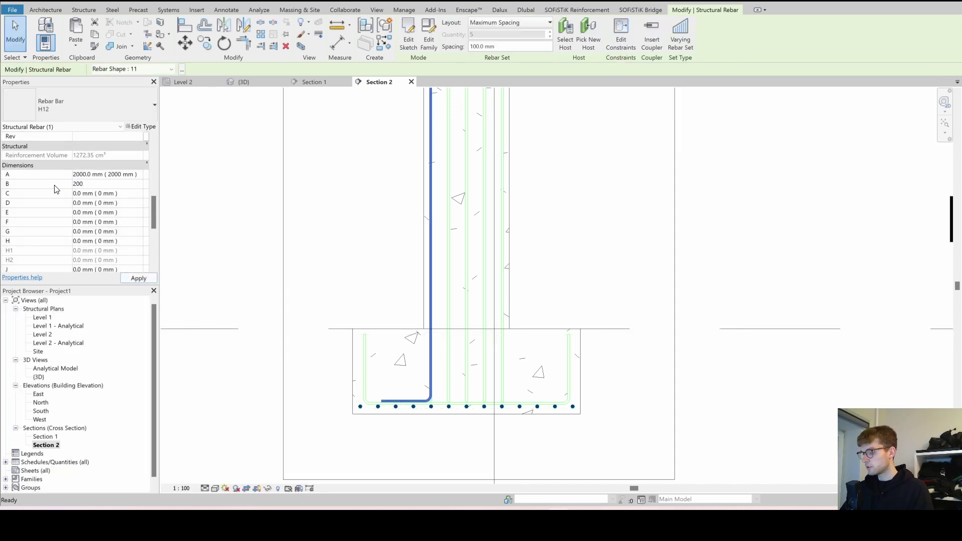
text(mm)
key(Return)
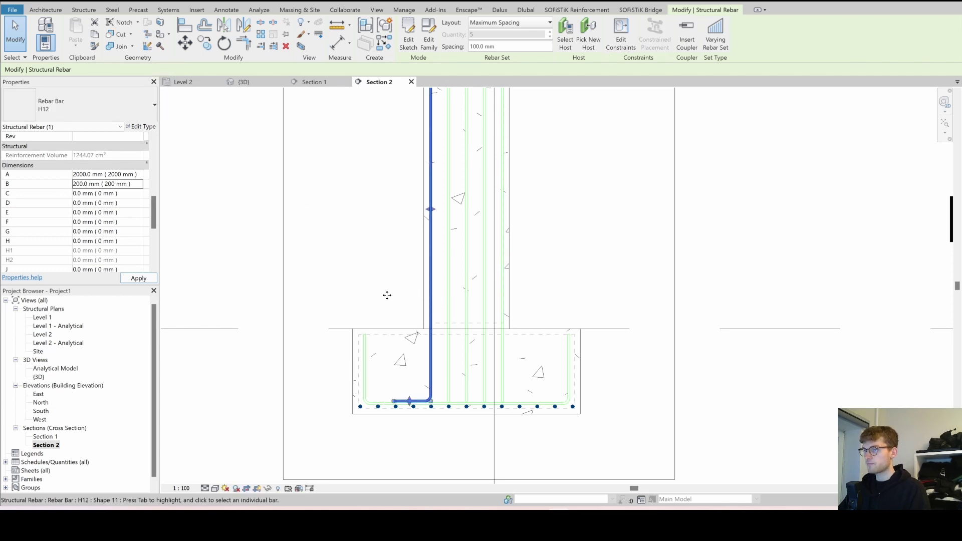
In the {3D} view, temporarily isolate the concrete column together with the selected H12 starter bar set.
scroll(386, 295, down, 1)
middle_drag(466, 236, 454, 280)
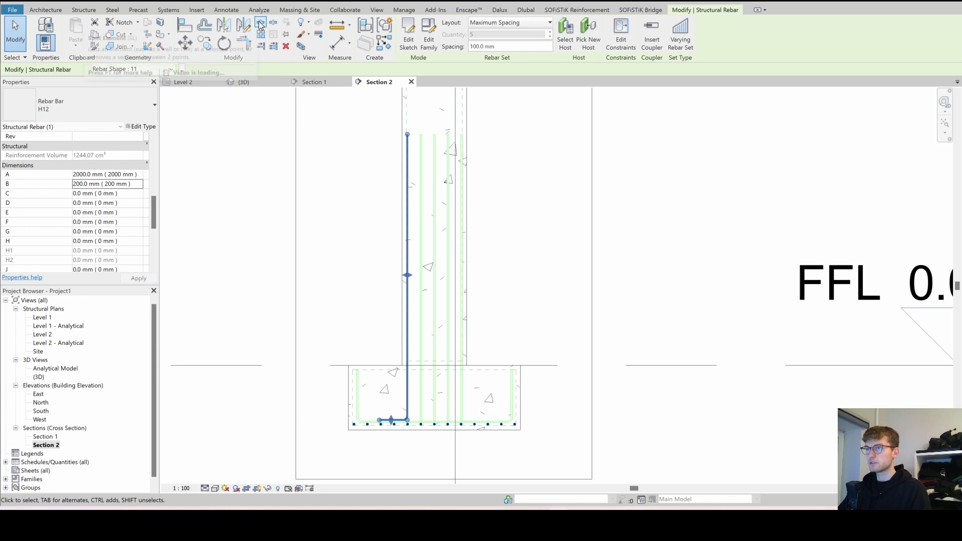
click(419, 150)
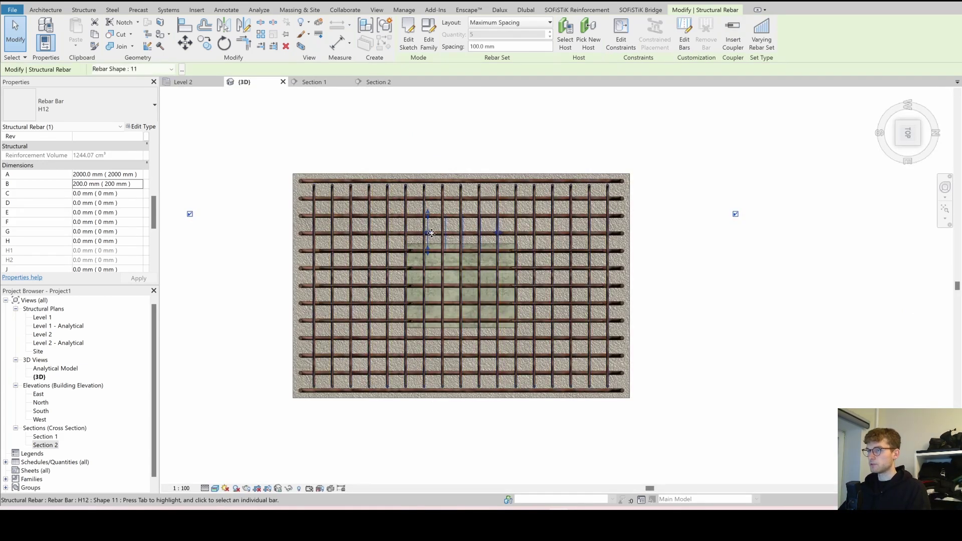
shift+middle_drag(436, 265, 322, 159)
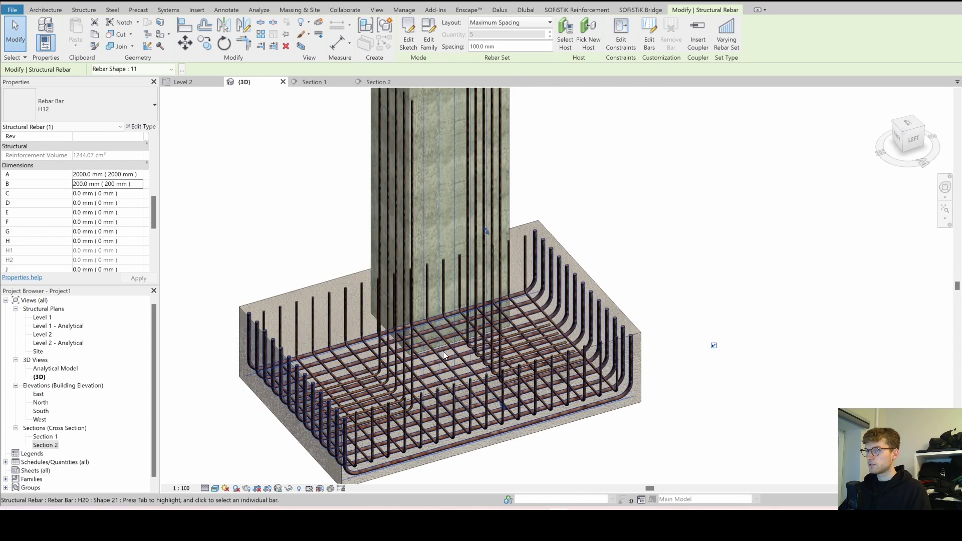
scroll(439, 360, down, 1)
scroll(432, 268, down, 4)
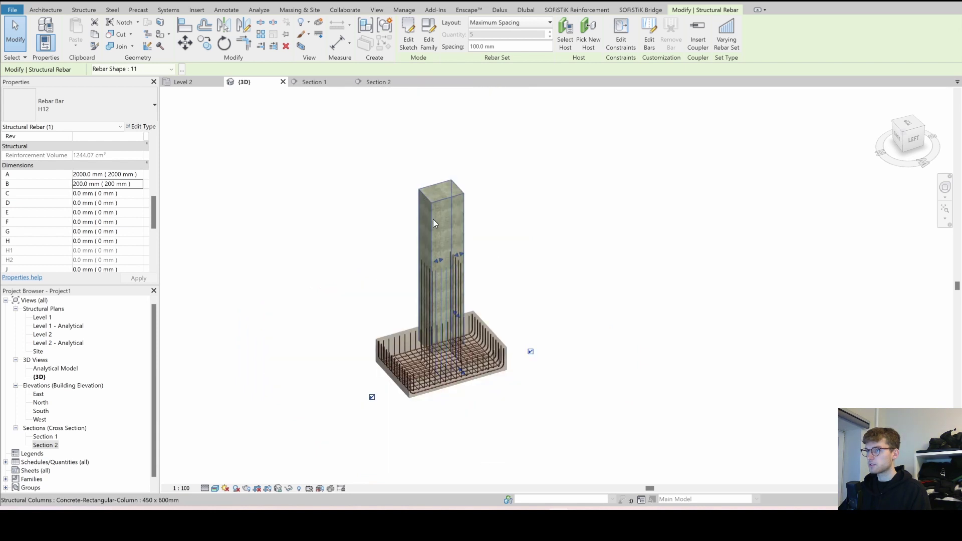
ctrl+click(433, 220)
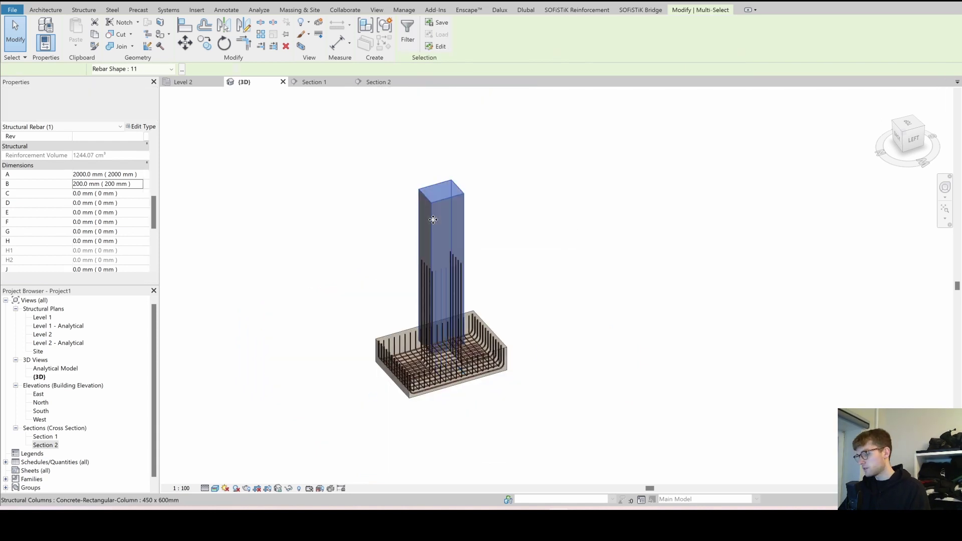
key(h)
key(i)
click(650, 249)
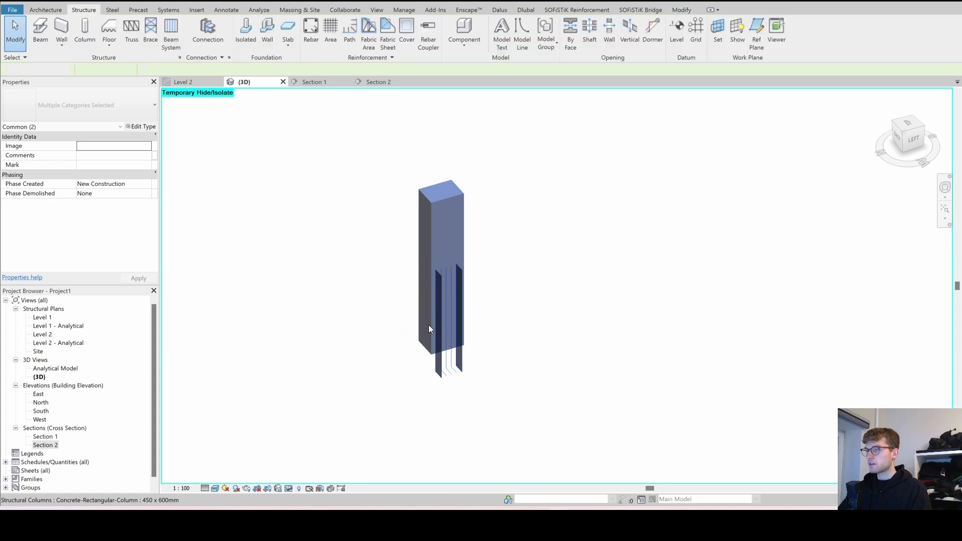
Edit the H12 starter bar set's constraints so its Out of Plane Extent has a -30 mm offset from the column's side.
scroll(429, 325, up, 2)
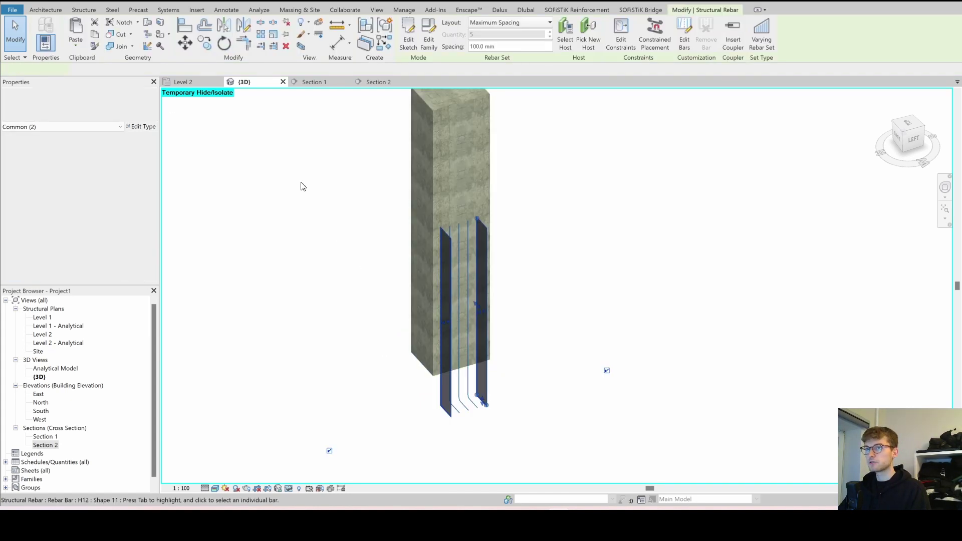
click(620, 35)
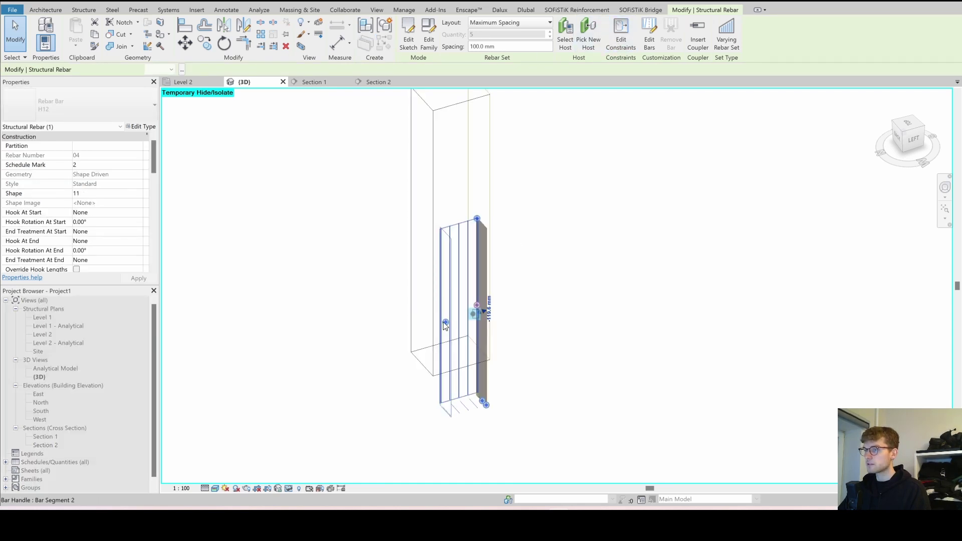
click(445, 322)
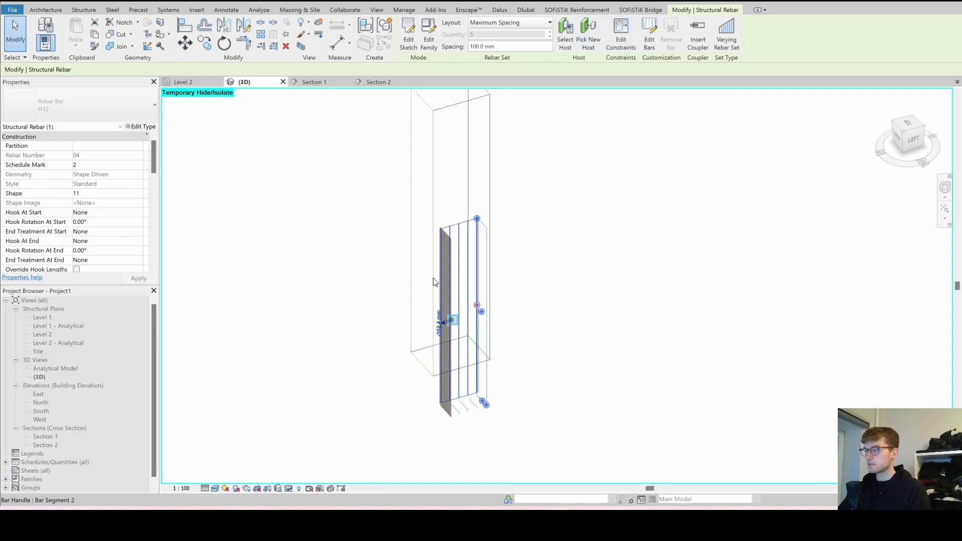
click(439, 336)
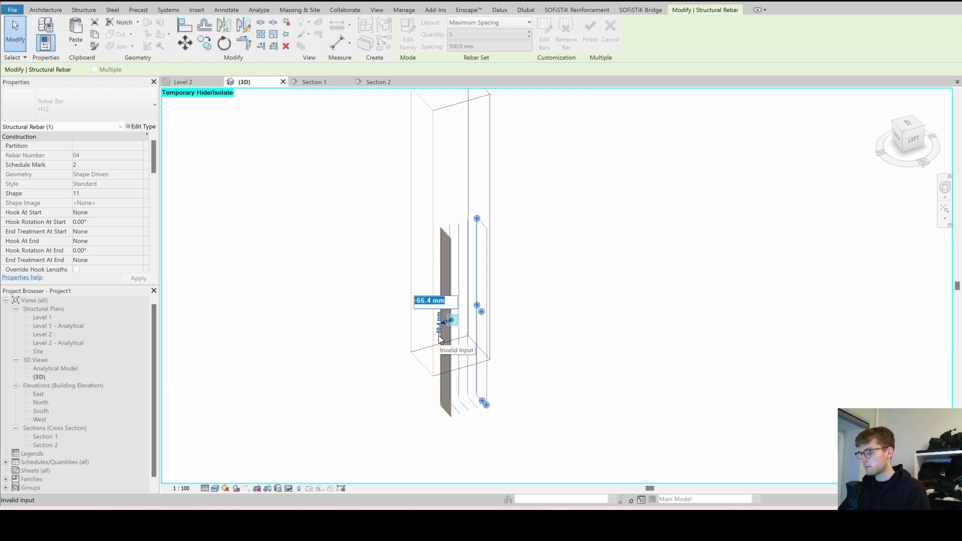
text(-)
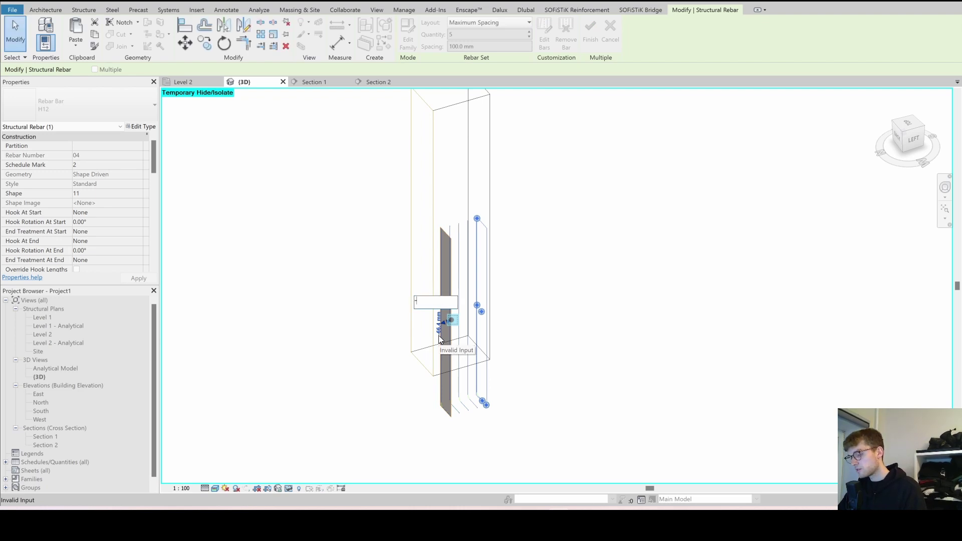
text(30mm)
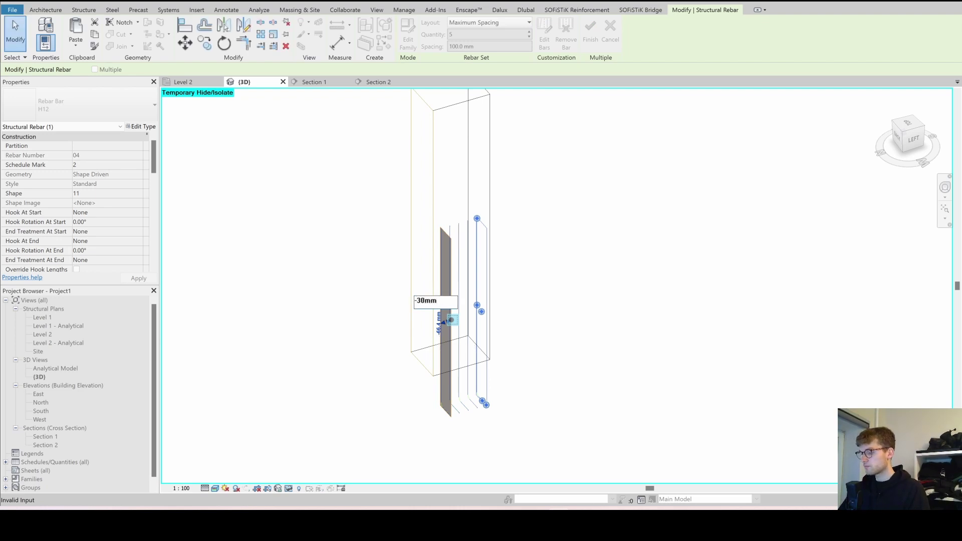
key(Return)
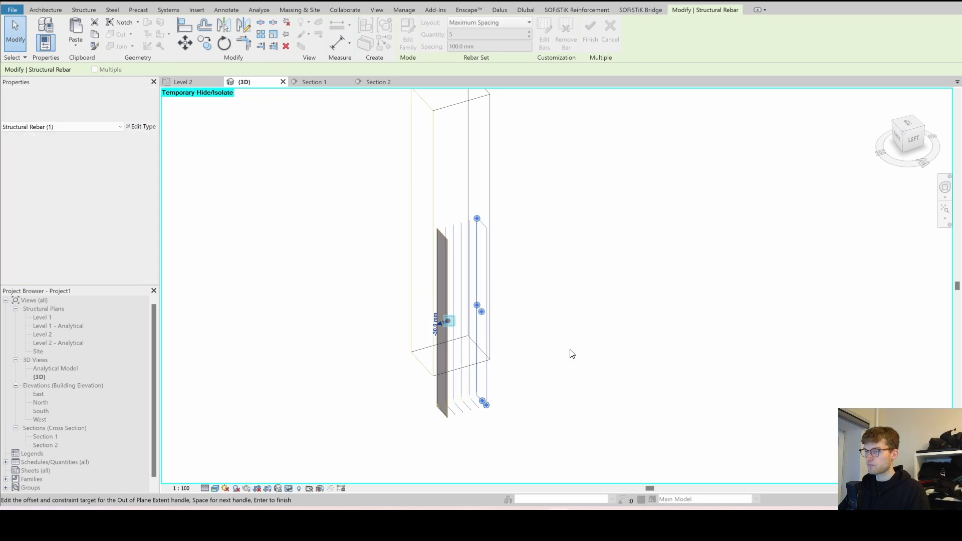
Constrain the starter bar set's Bar Plane at a -30 mm offset from the opposite side of the column and finish the constraints.
shift+middle_drag(483, 418, 457, 392)
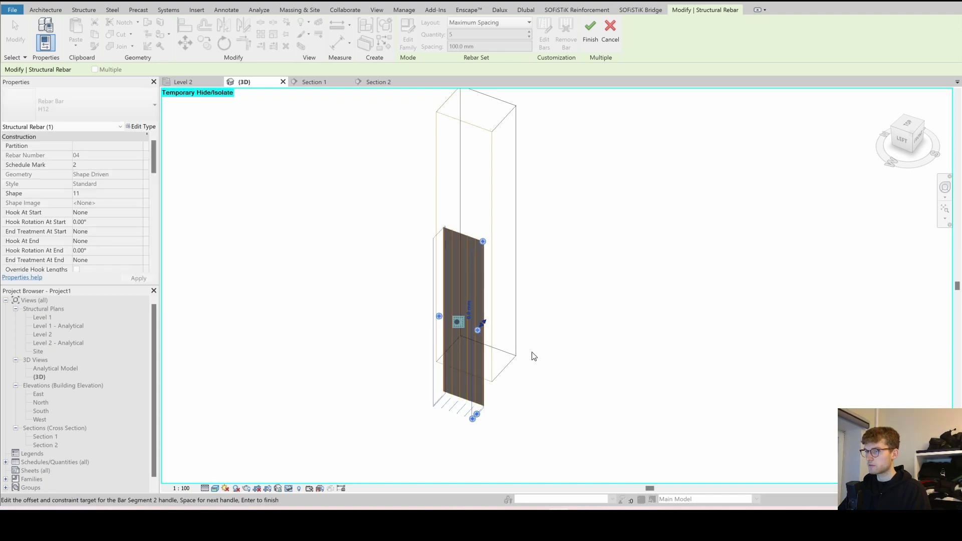
drag(477, 333, 506, 314)
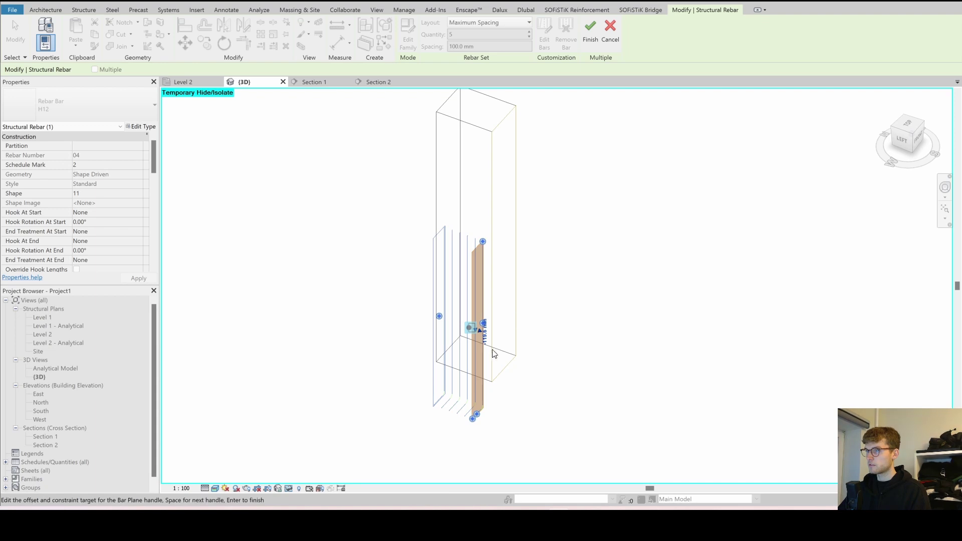
click(469, 330)
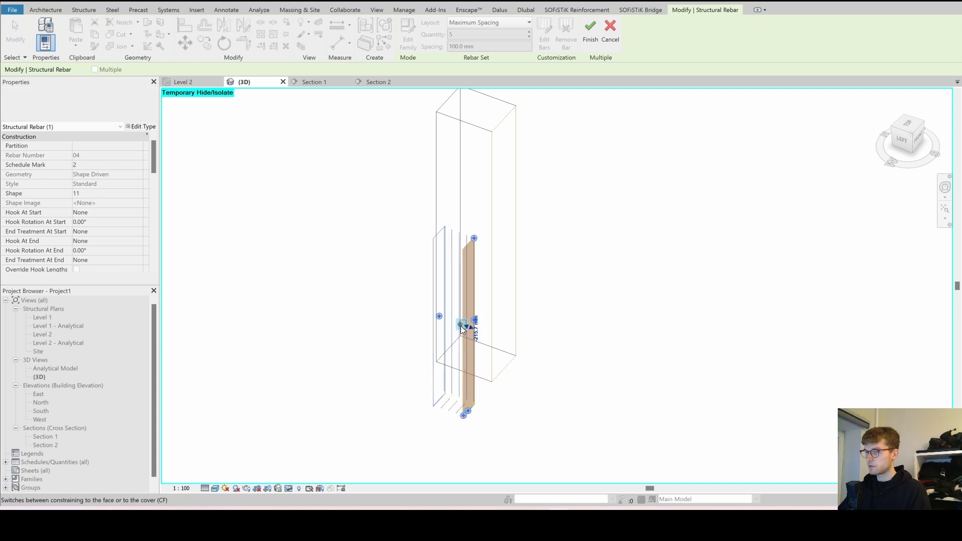
scroll(471, 333, up, 5)
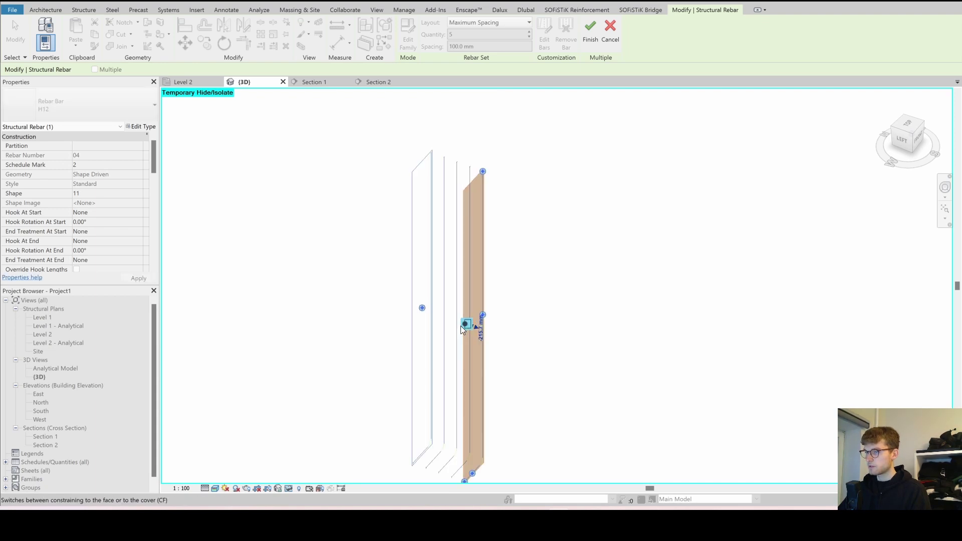
click(485, 340)
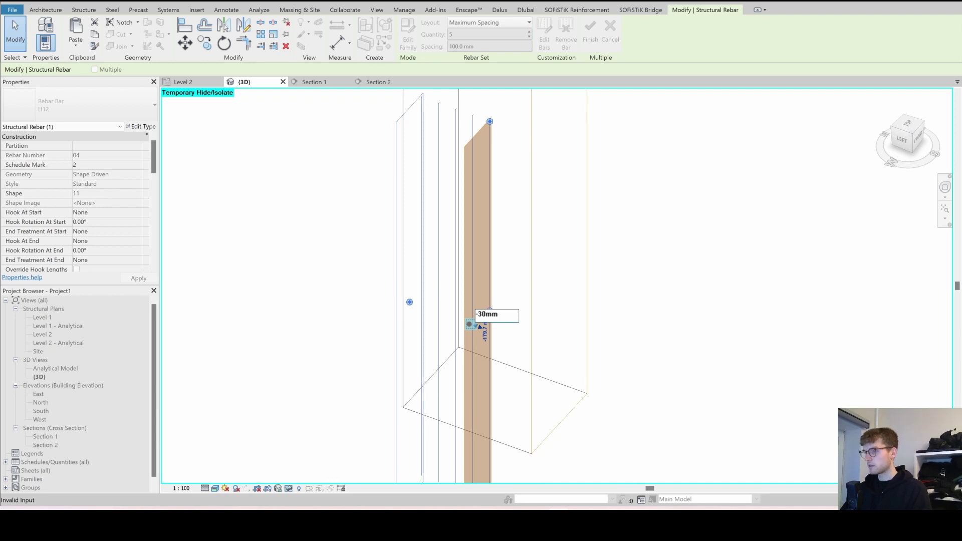
key(Return)
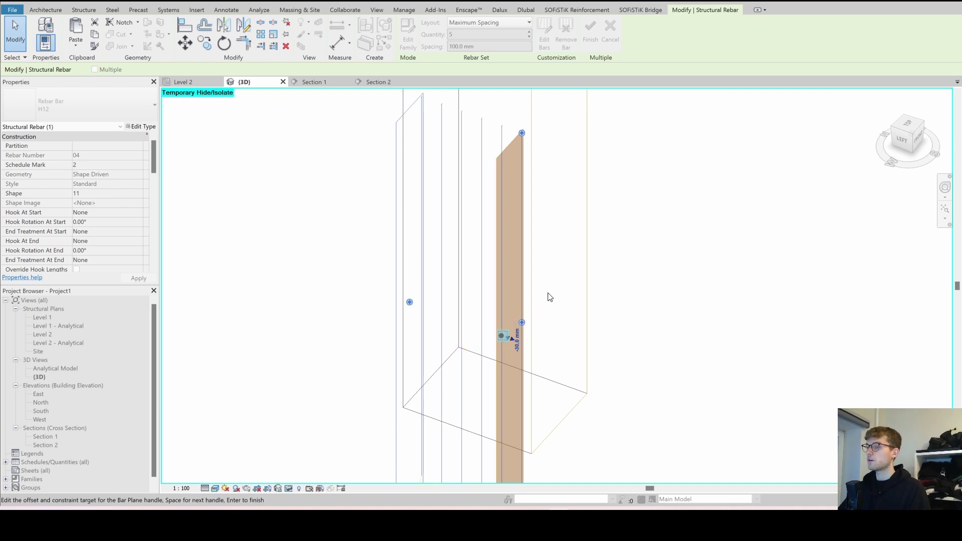
scroll(556, 295, down, 3)
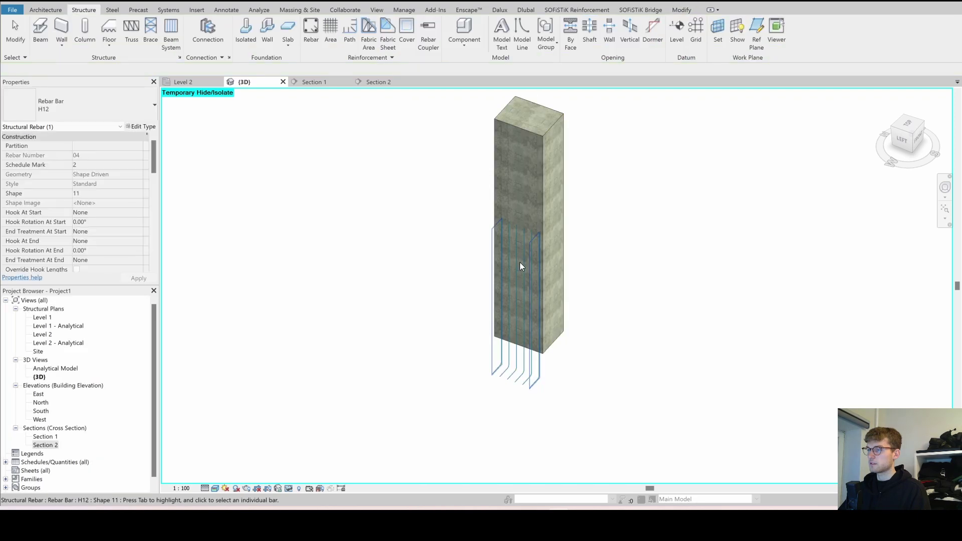
In Section 2, mirror a copy of the L-shaped H12 starter bar set about the column's vertical centreline.
click(369, 82)
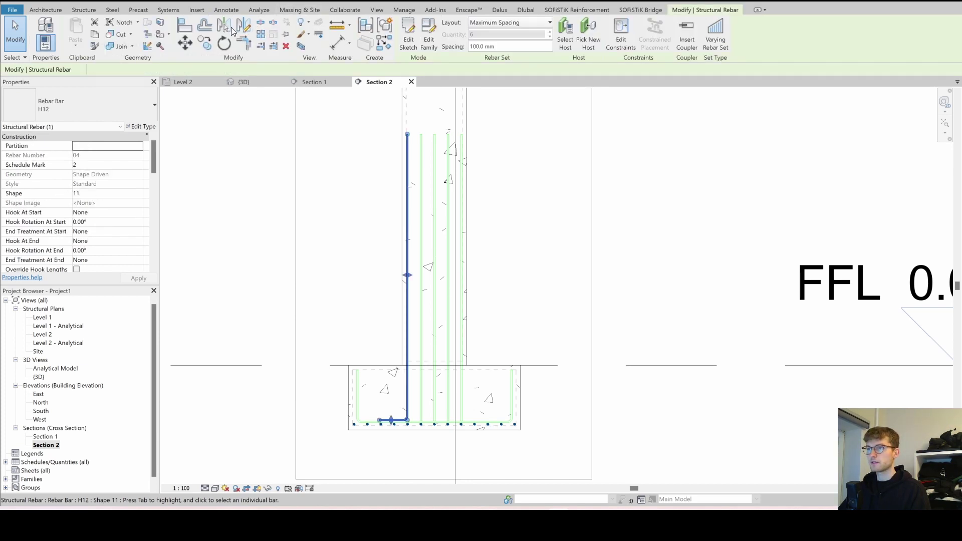
click(245, 25)
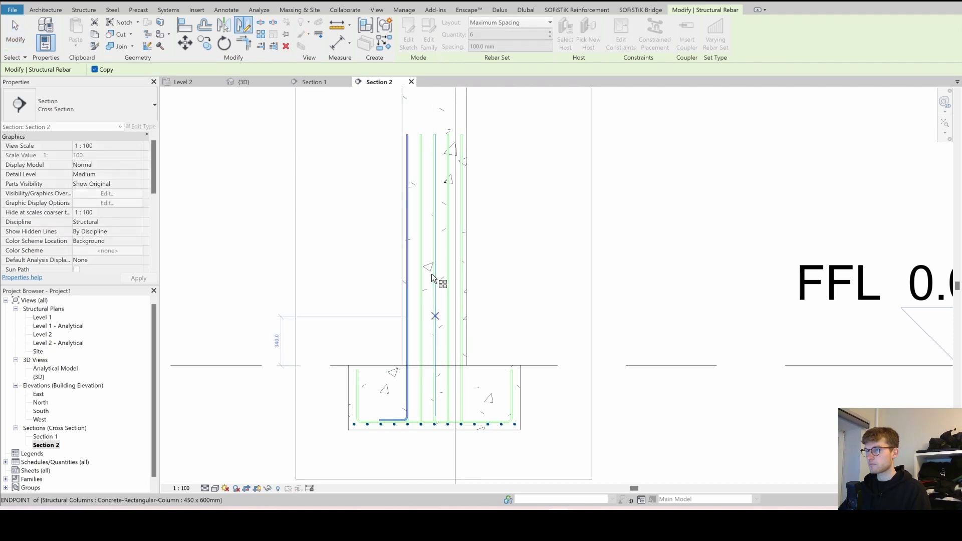
middle_drag(449, 223, 444, 369)
scroll(438, 340, down, 1)
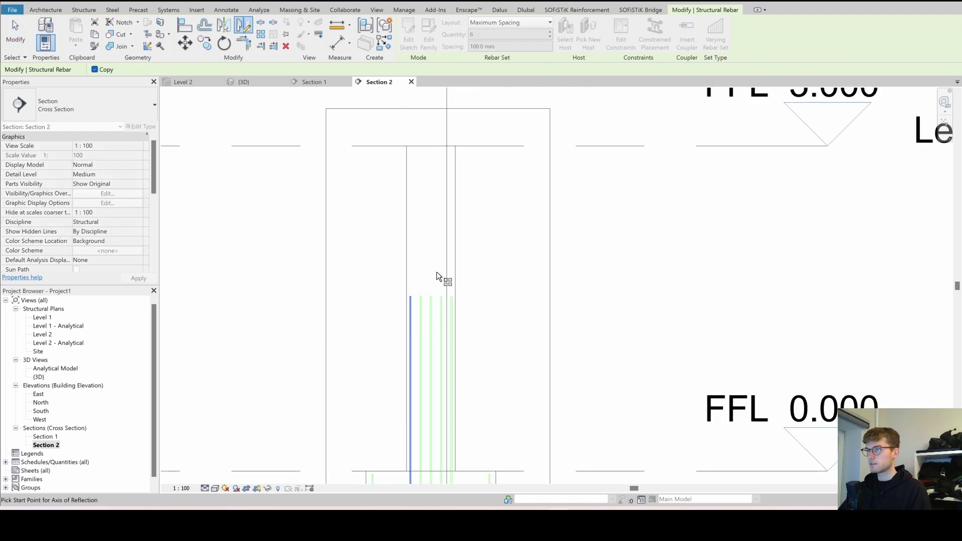
click(434, 148)
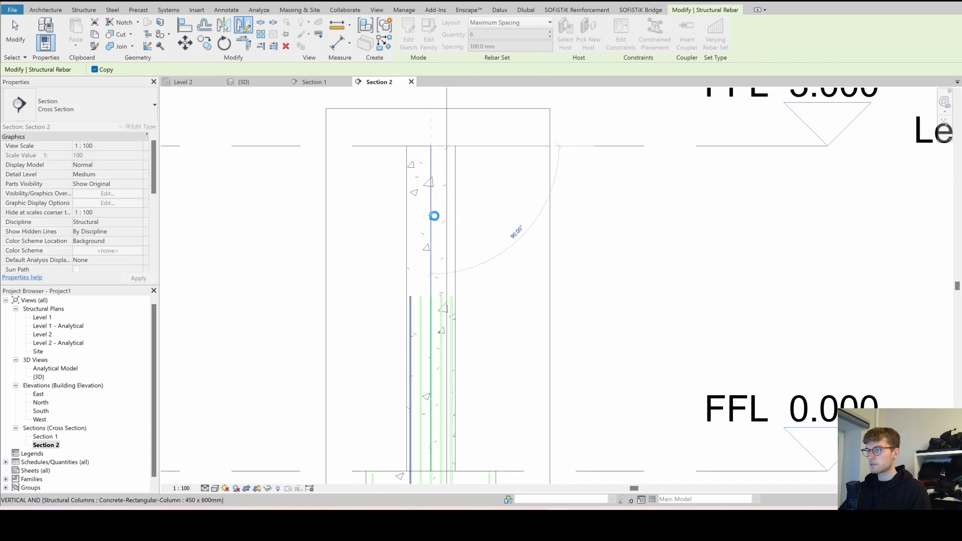
click(501, 228)
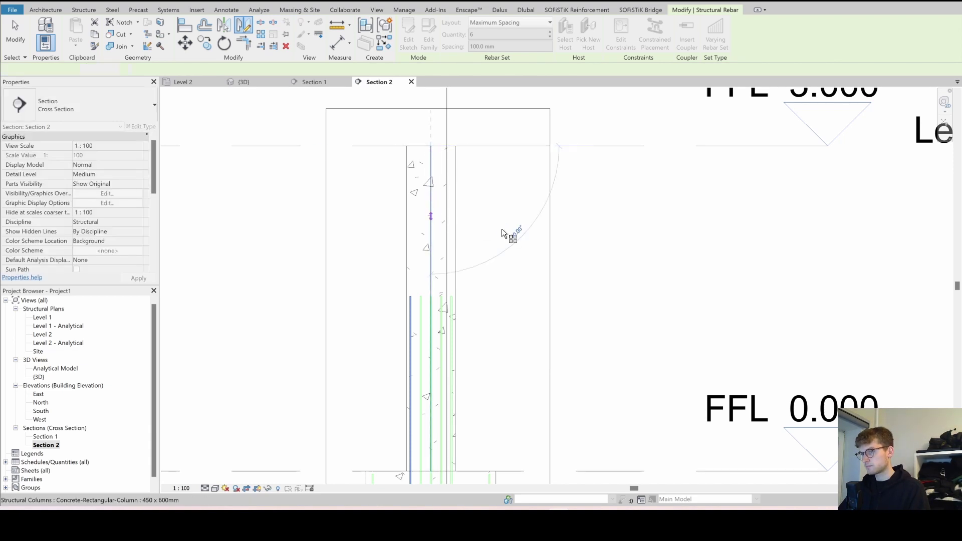
scroll(451, 212, down, 2)
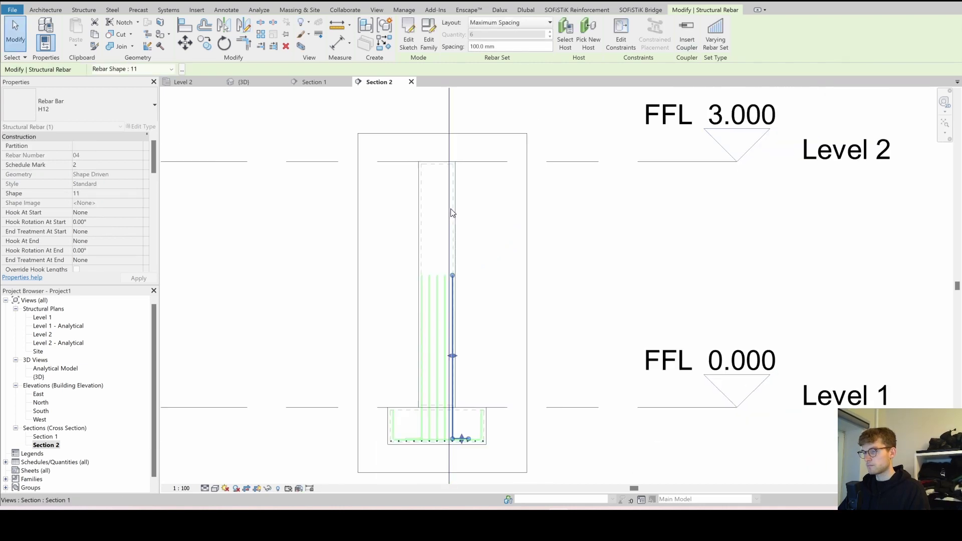
scroll(462, 451, up, 2)
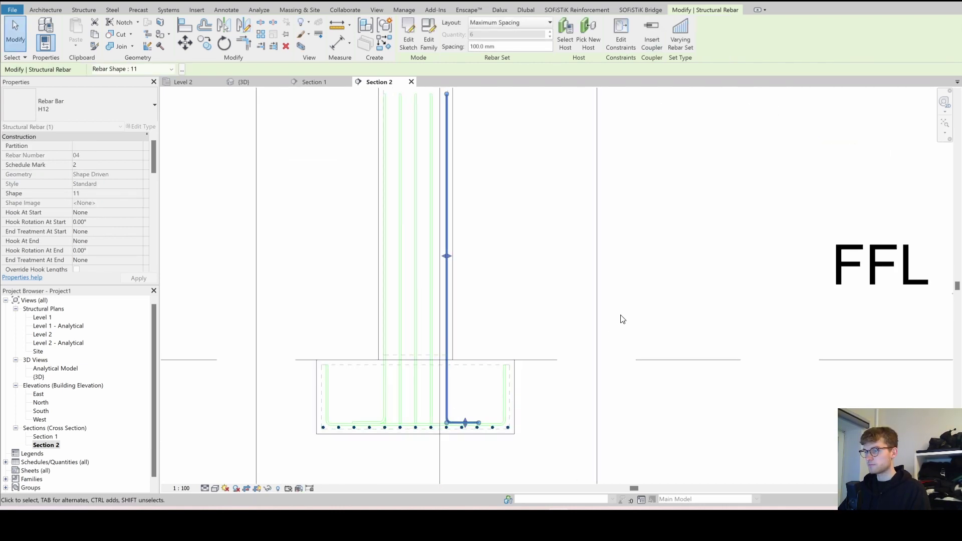
key(Escape)
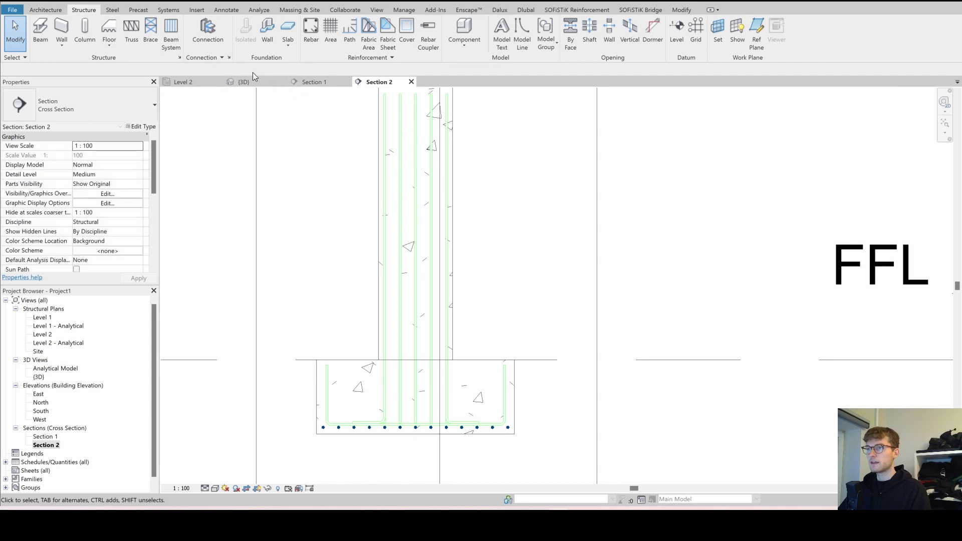
Return to the {3D} view and reset the temporary hide/isolate to show the whole footing and column.
click(251, 82)
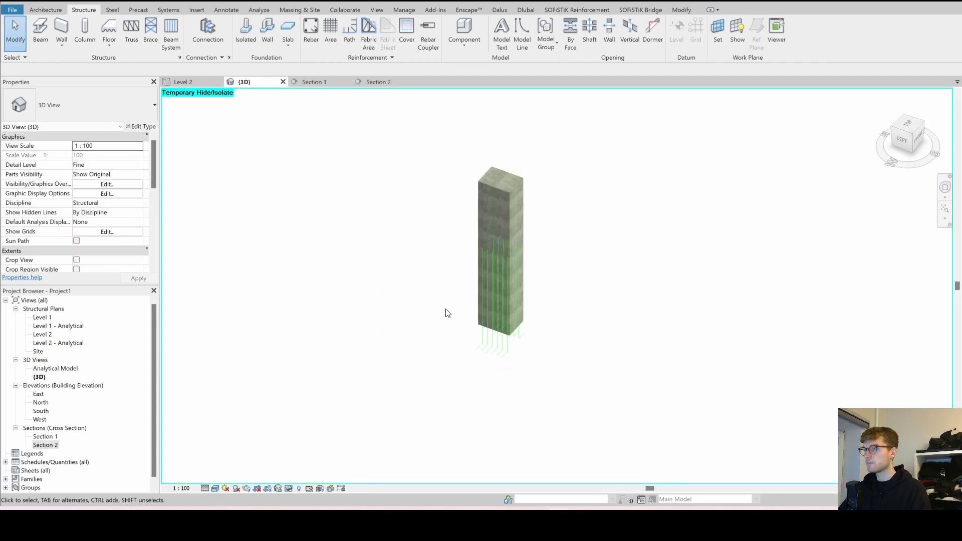
key(h)
key(r)
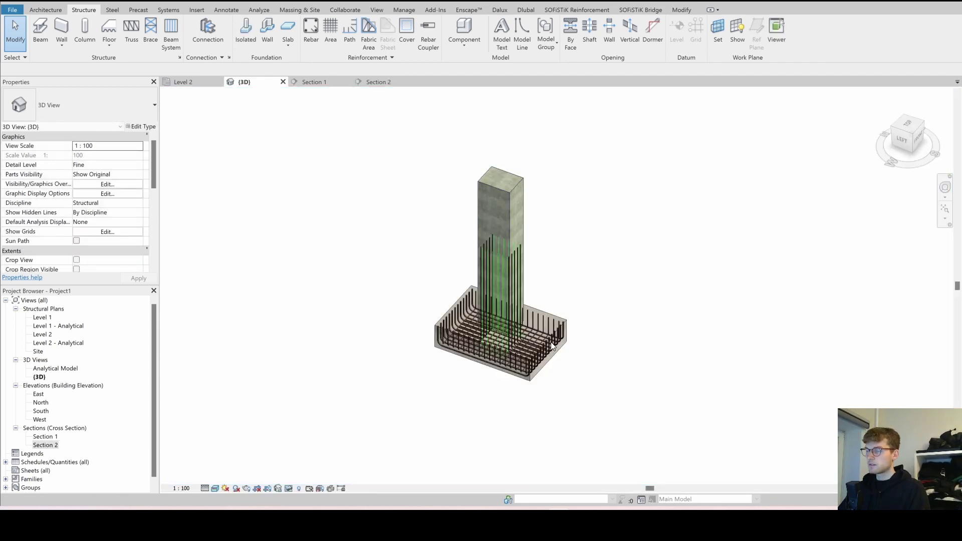
Filter a selection of the whole model to Structural Rebar only and set those bars to view as solid in the {3D} view.
drag(326, 129, 670, 439)
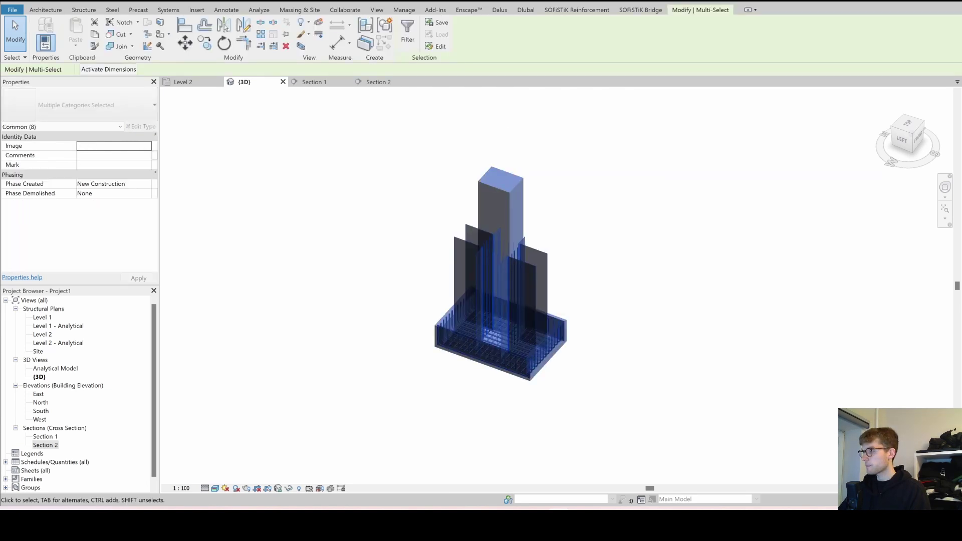
click(947, 499)
click(564, 205)
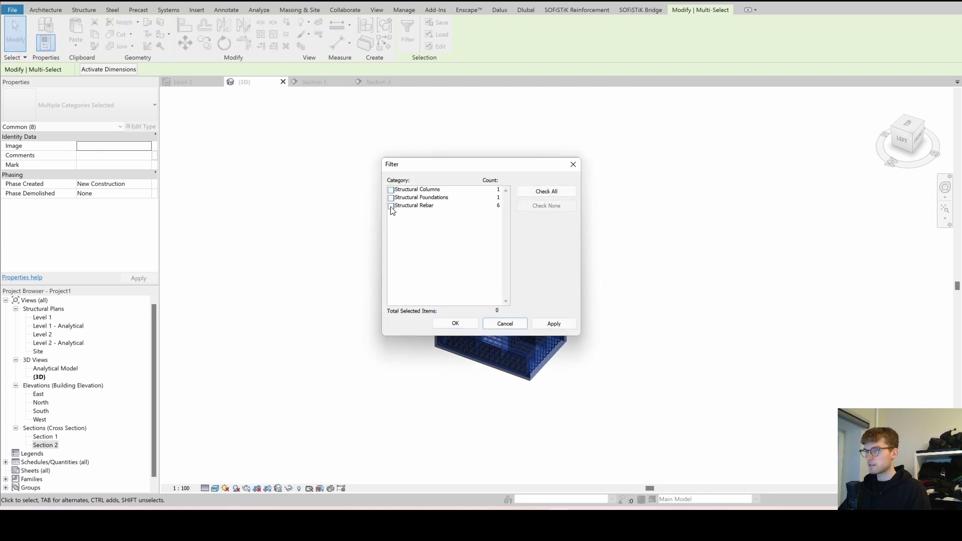
click(391, 206)
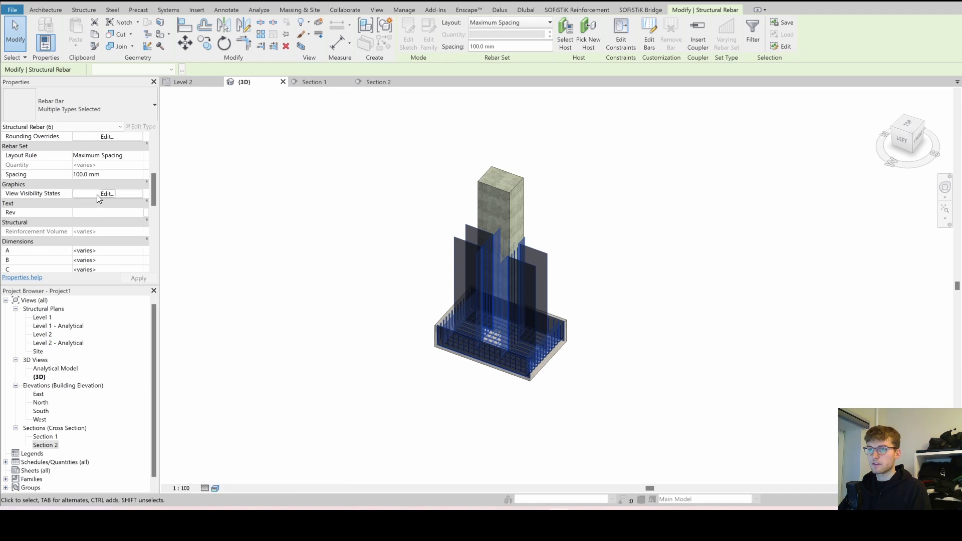
click(97, 194)
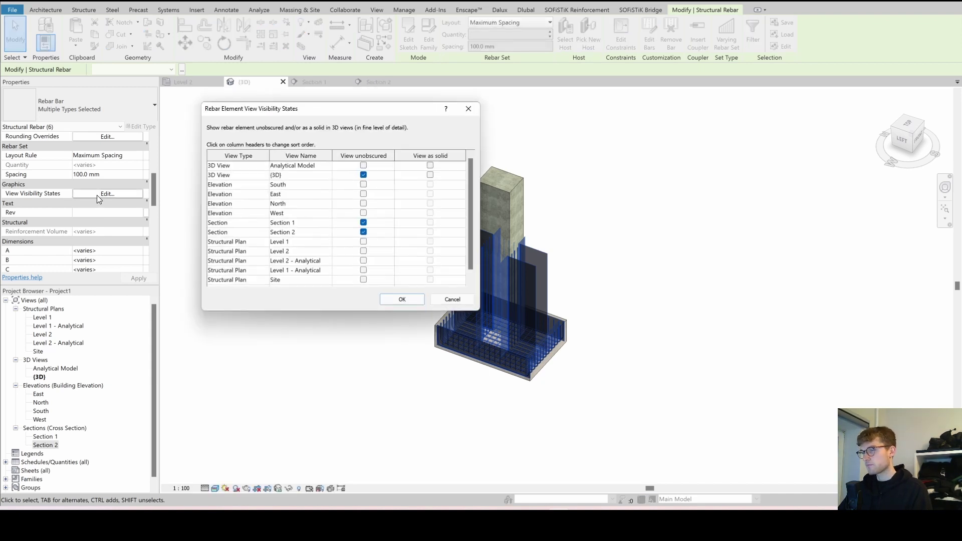
click(429, 174)
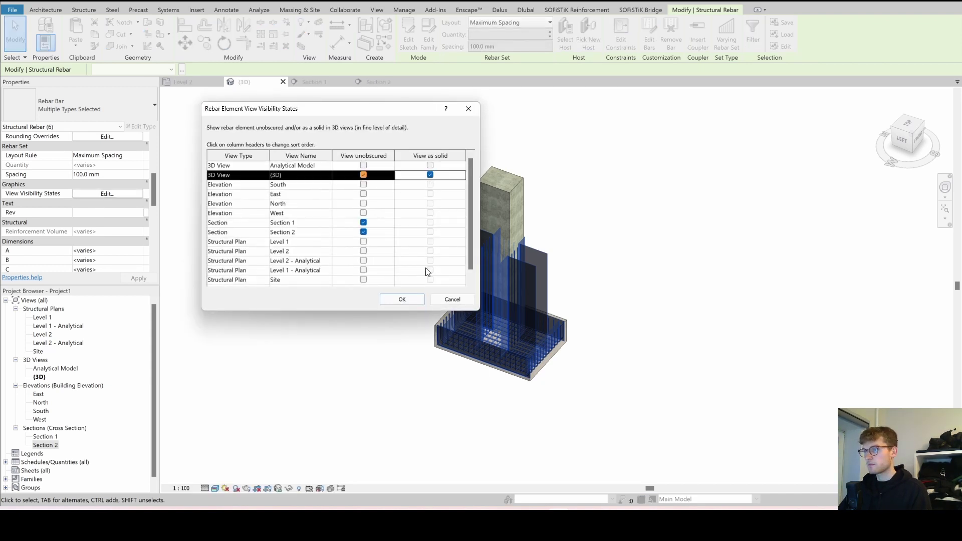
click(400, 299)
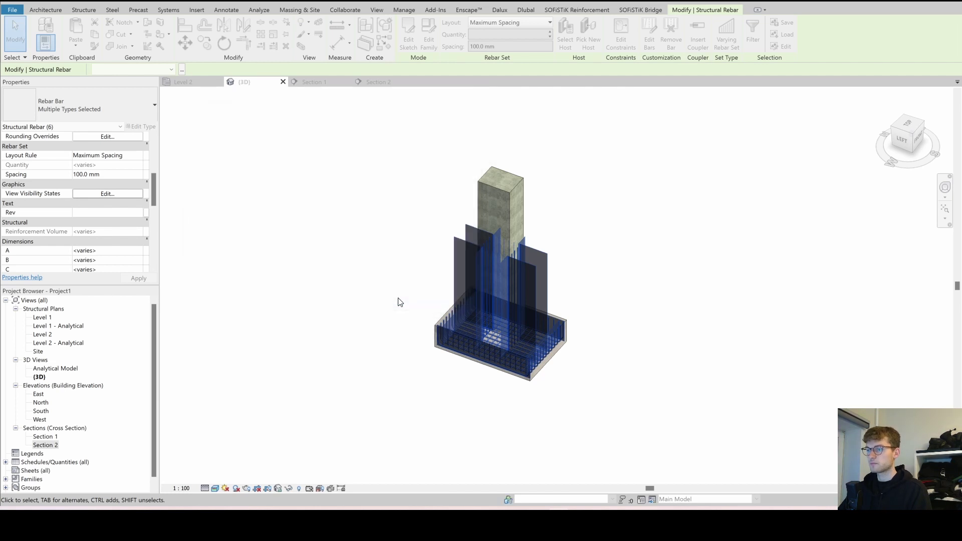
click(592, 278)
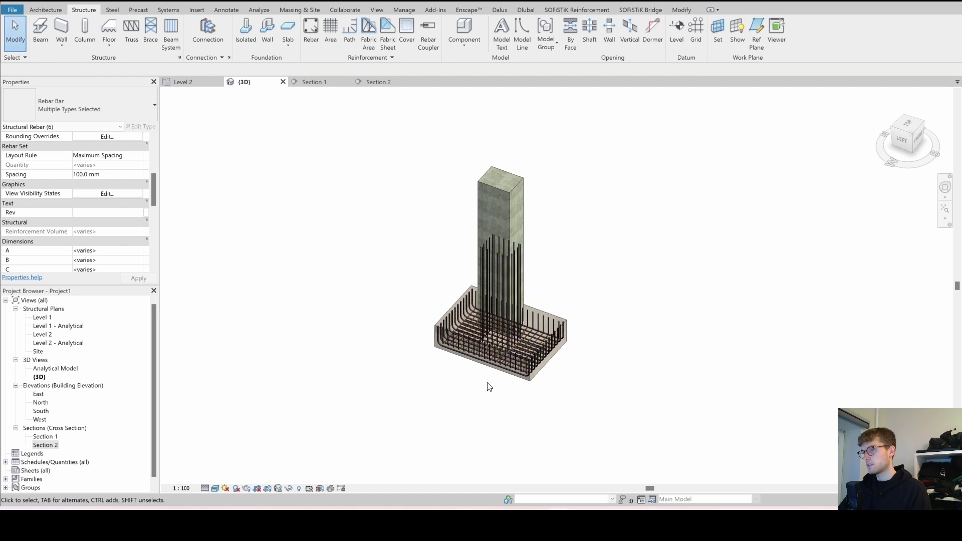
scroll(551, 403, up, 3)
shift+middle_drag(573, 408, 355, 432)
shift+middle_drag(356, 377, 380, 432)
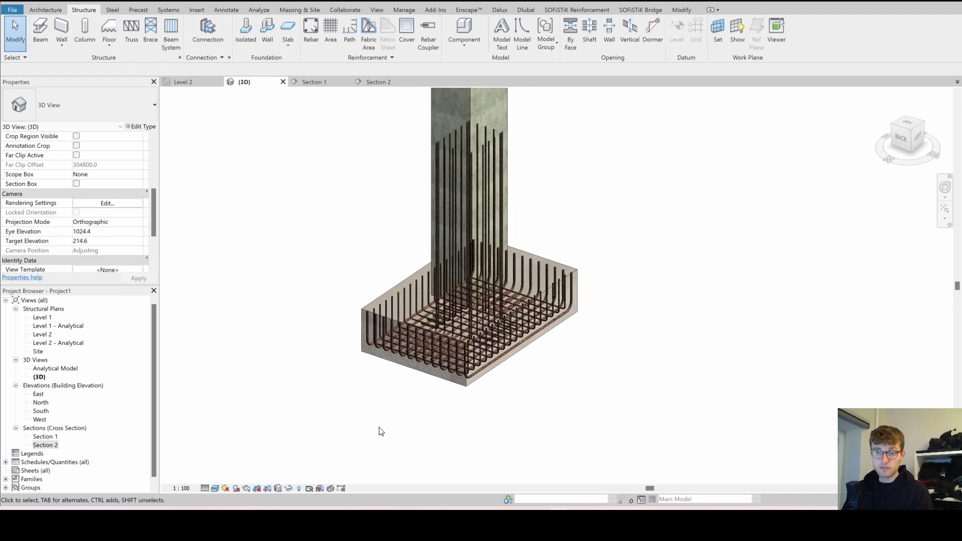